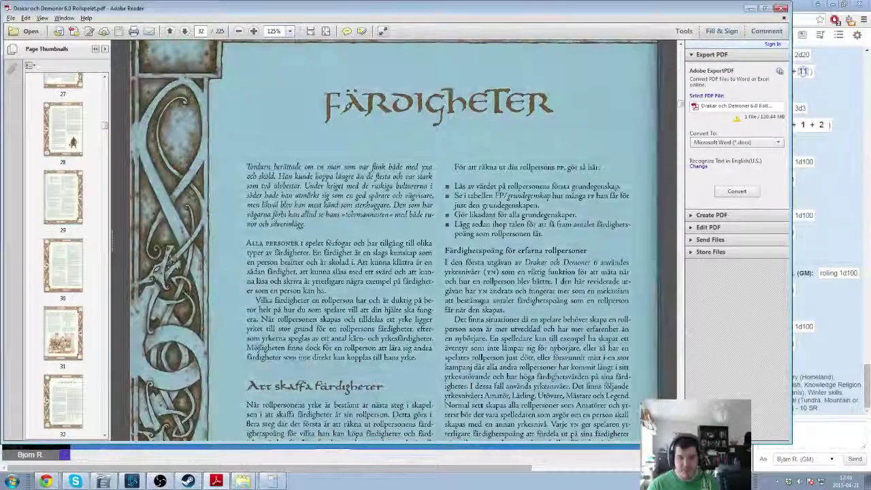
- Read rulebook page 32 on acquiring skills, including the skill point tables 4-1 (FP/grundegenskap) and 4-2 (FP/yrkesnivå)
scroll(395, 238, down, 5)
scroll(504, 258, down, 3)
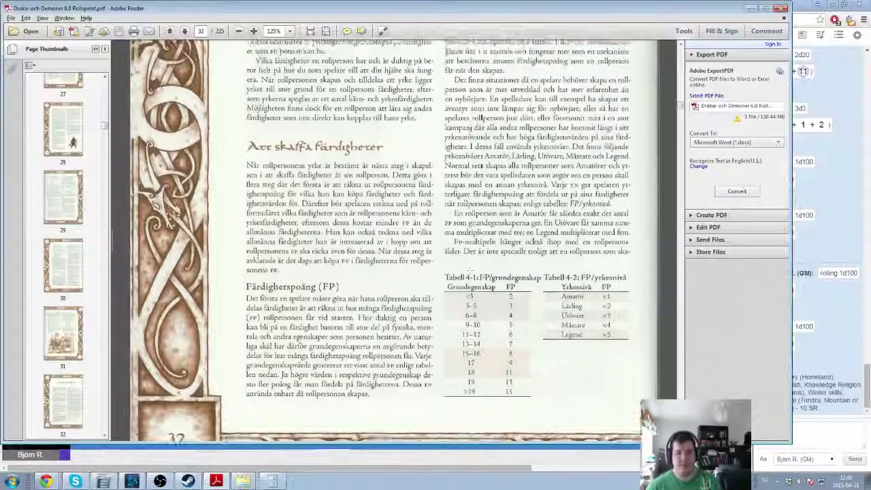
scroll(545, 237, up, 2)
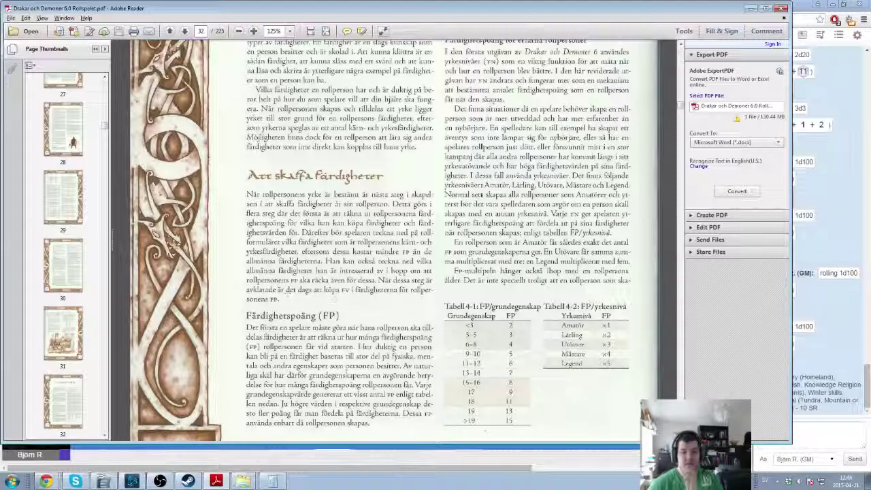
scroll(369, 262, up, 2)
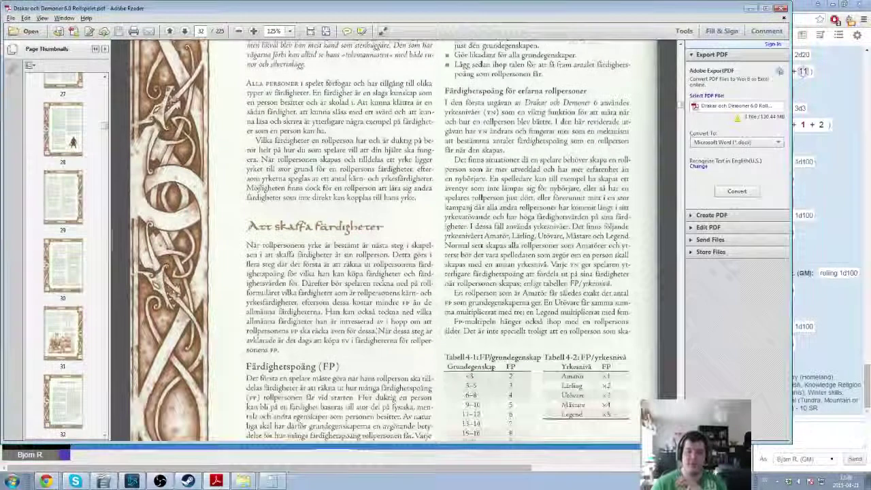
scroll(394, 238, down, 4)
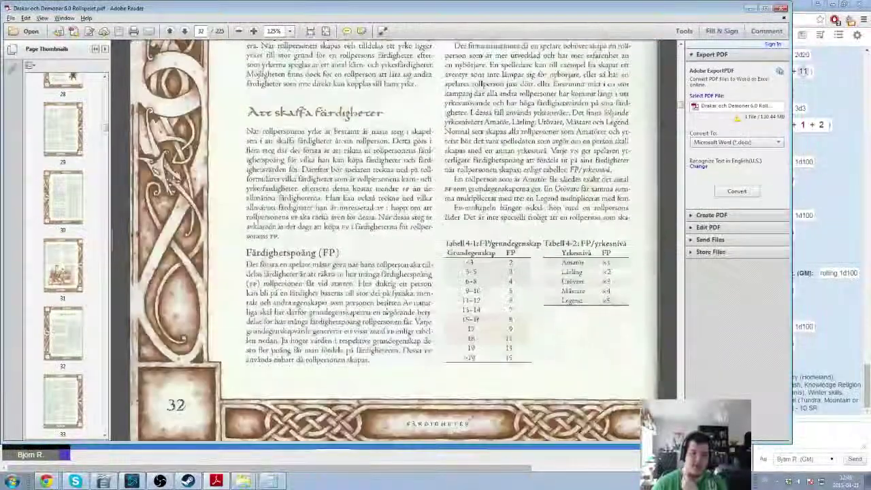
scroll(393, 238, up, 2)
scroll(394, 238, down, 1)
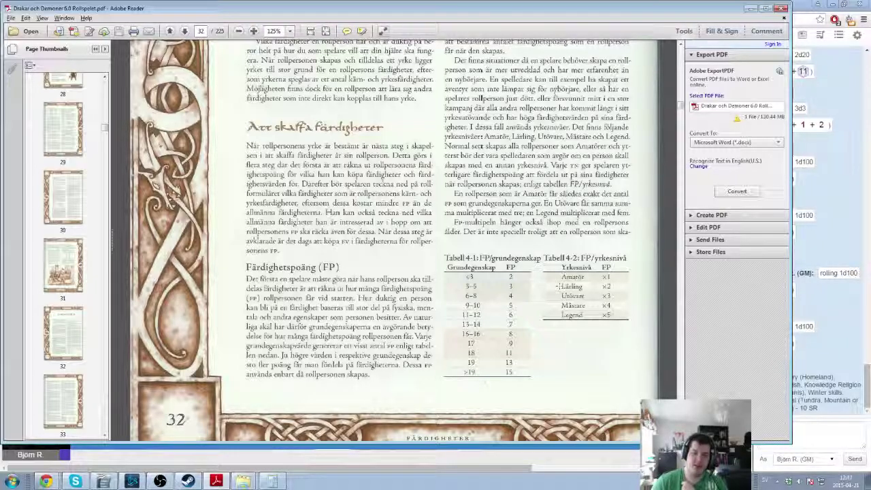
click(585, 231)
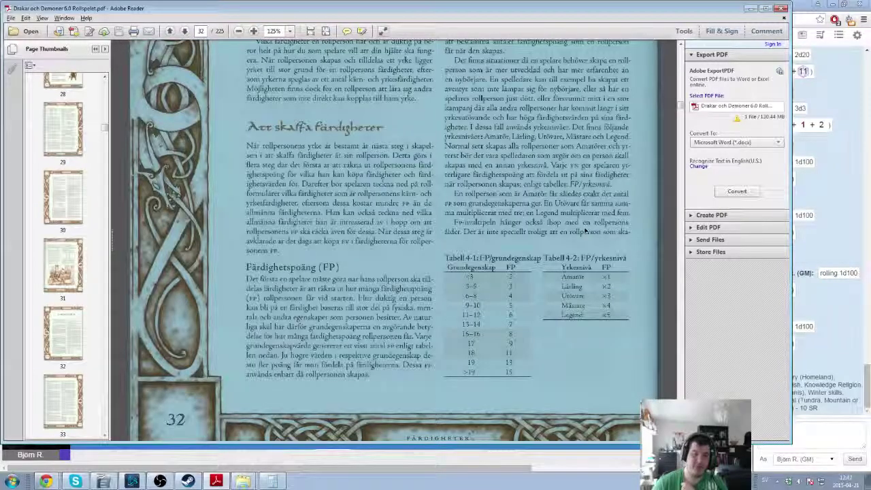
click(585, 231)
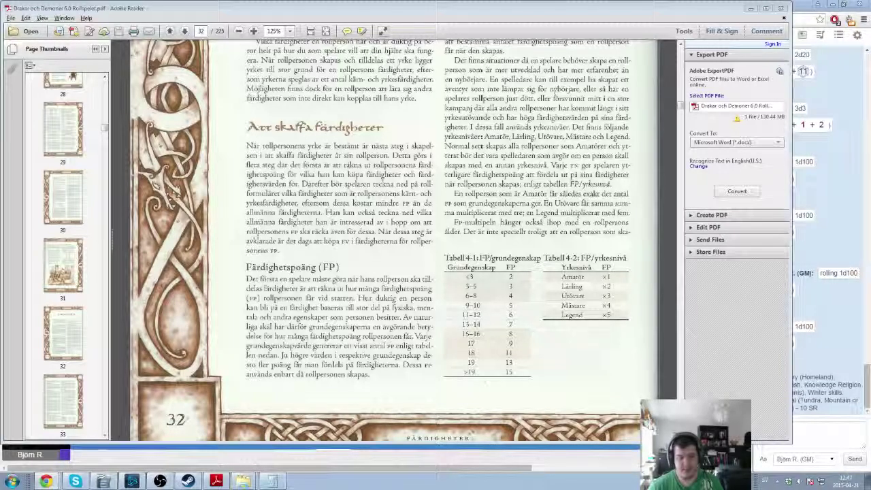
- Switch to Roll20 and open the test character for editing, showing the attribute scores at the start of its Bio & Info
click(45, 481)
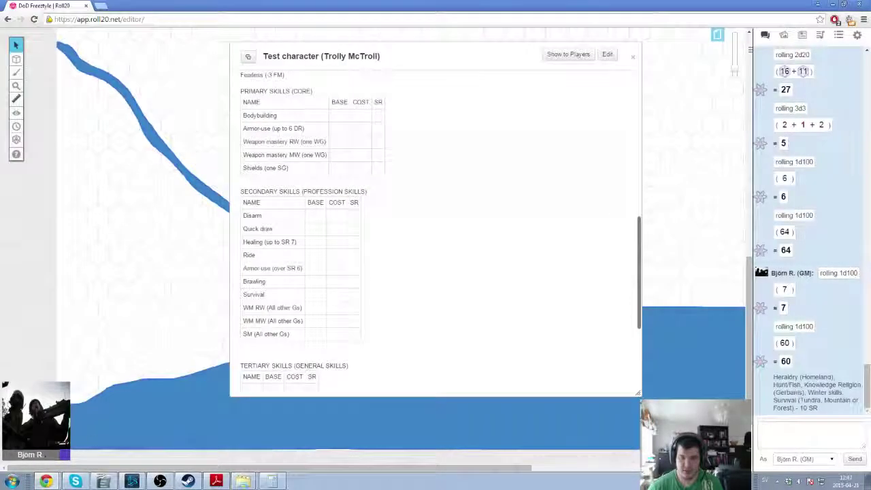
scroll(424, 288, up, 10)
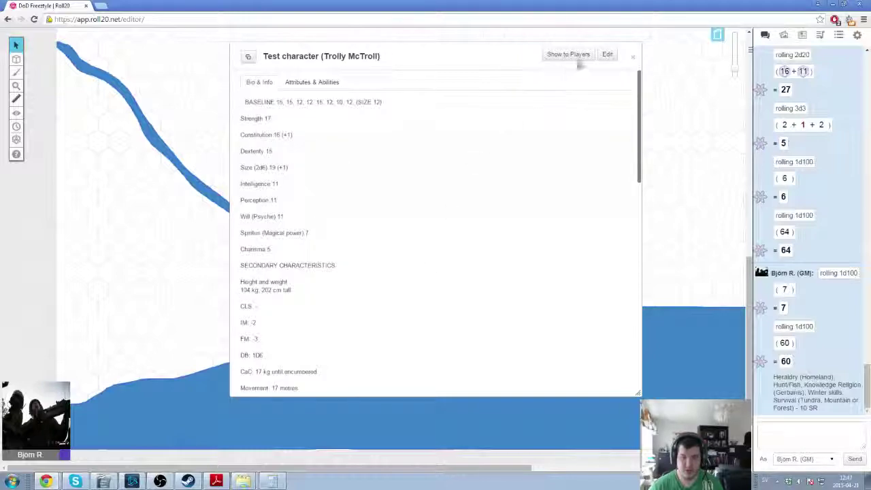
click(608, 54)
scroll(392, 326, down, 10)
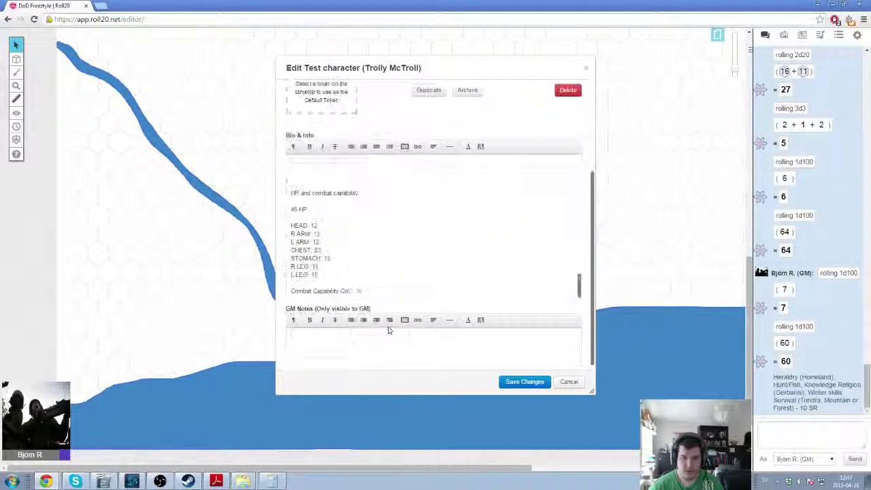
scroll(390, 285, up, 10)
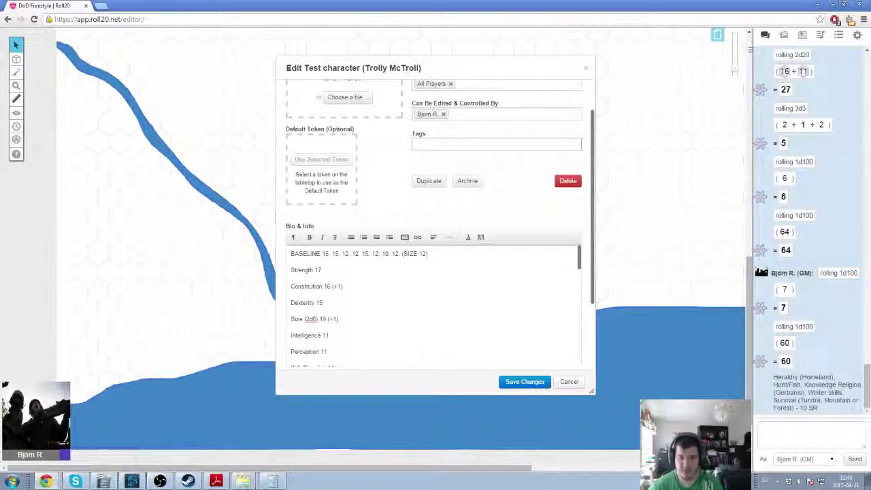
- Look up the character's Strength score in the rulebook's Table 4-1 and enter its FP, 9, in the Calculator
key(alt+Tab)
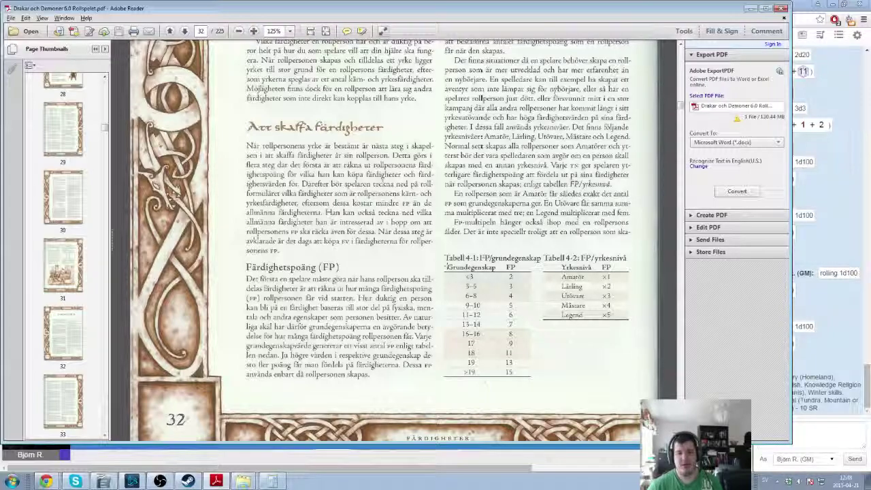
drag(460, 267, 485, 385)
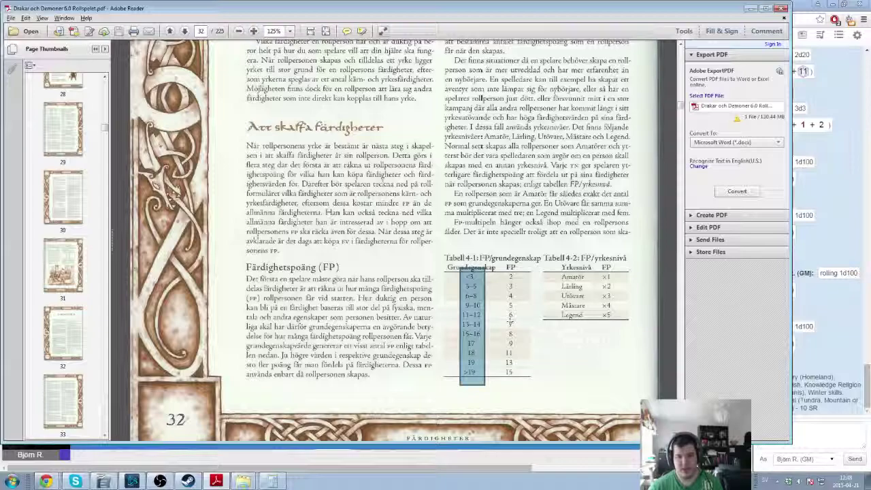
key(alt+Tab)
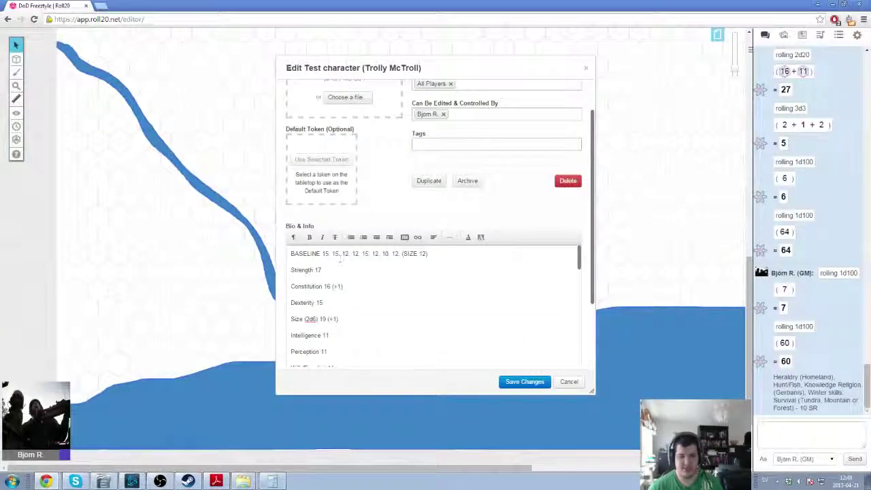
key(alt+Tab)
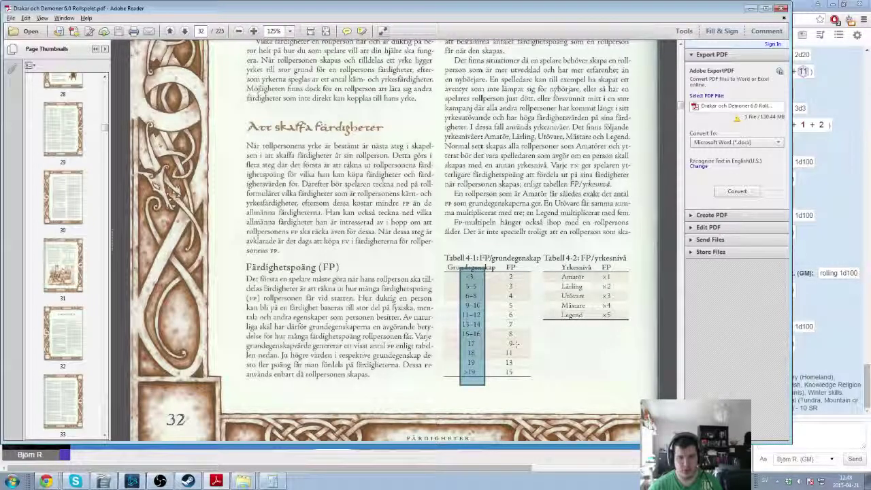
key(super+9)
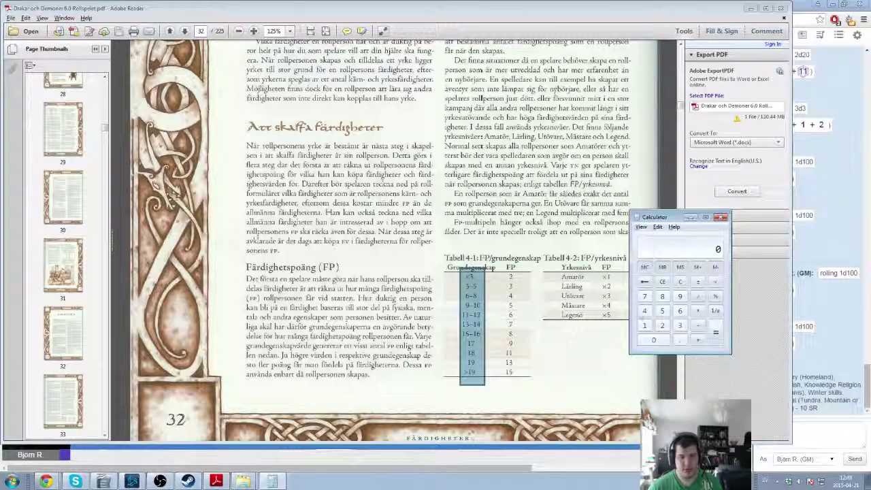
click(685, 298)
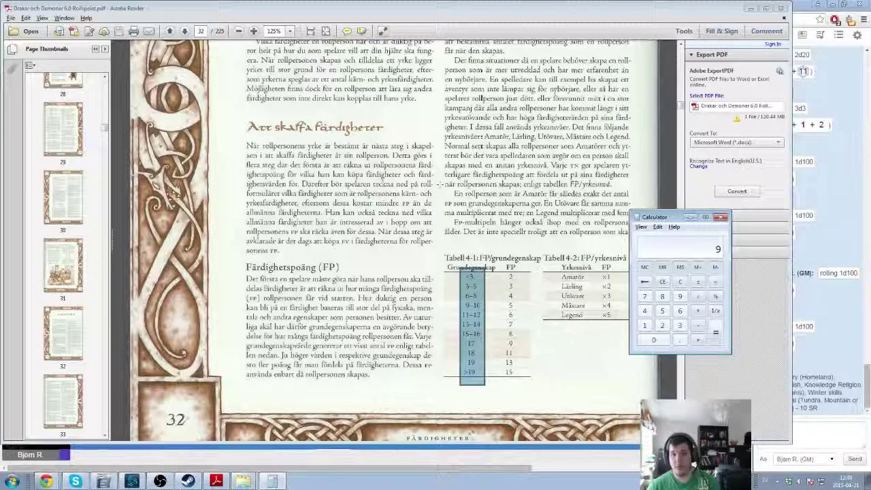
click(273, 327)
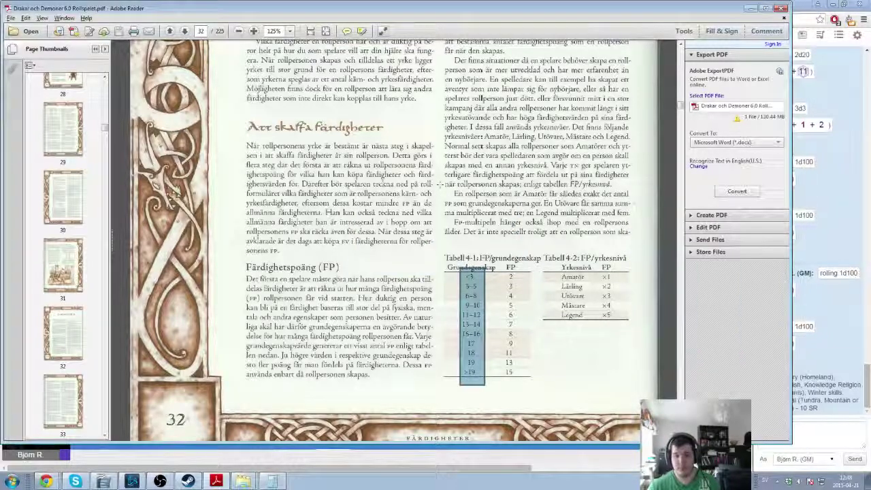
- Check the character's Constitution score in Roll20, look up its FP in Table 4-1, and add 8 in the Calculator
click(45, 482)
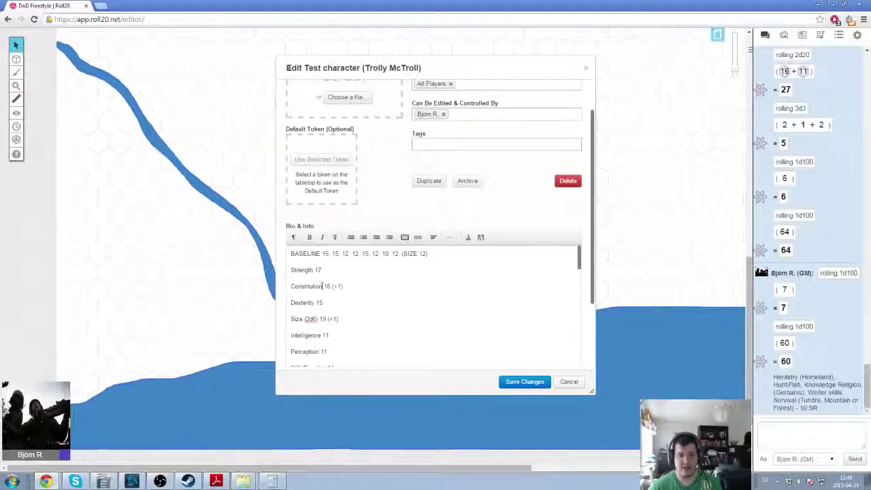
click(216, 481)
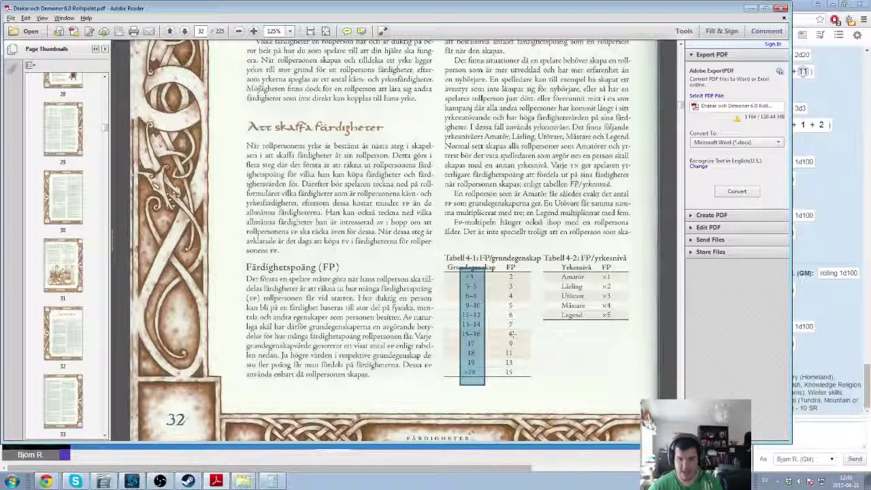
text(9)
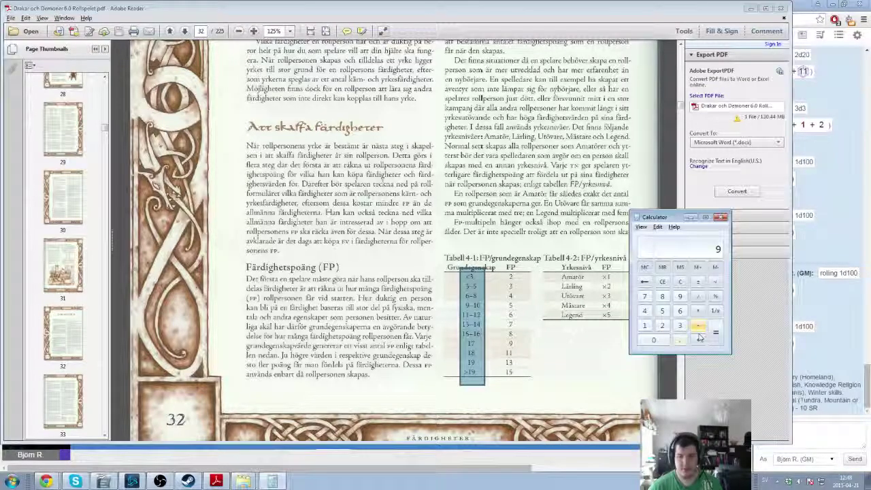
click(698, 340)
click(663, 296)
click(715, 333)
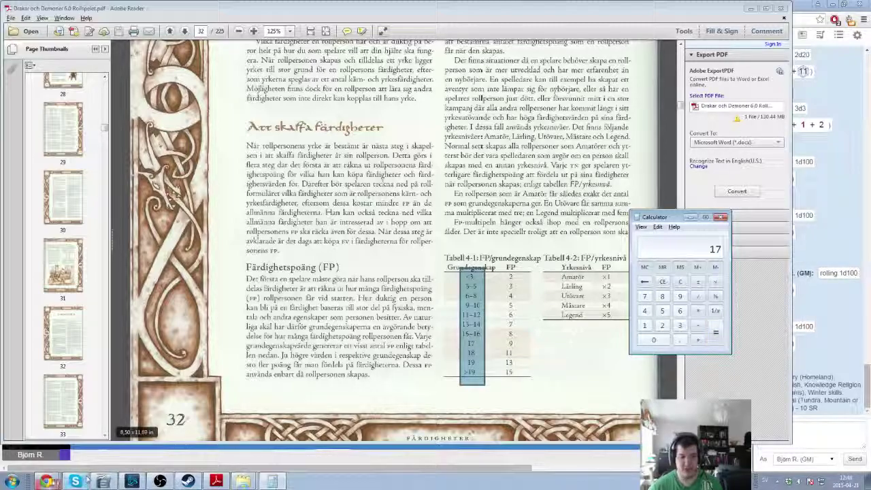
- Check the character's Dexterity score in Roll20, look up its FP in Table 4-1, and add 8 to the running total
click(46, 481)
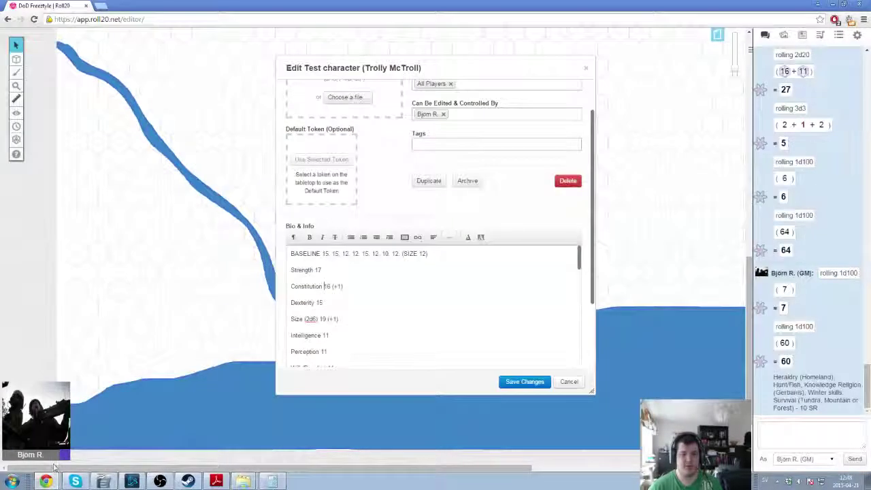
double_click(318, 302)
click(217, 481)
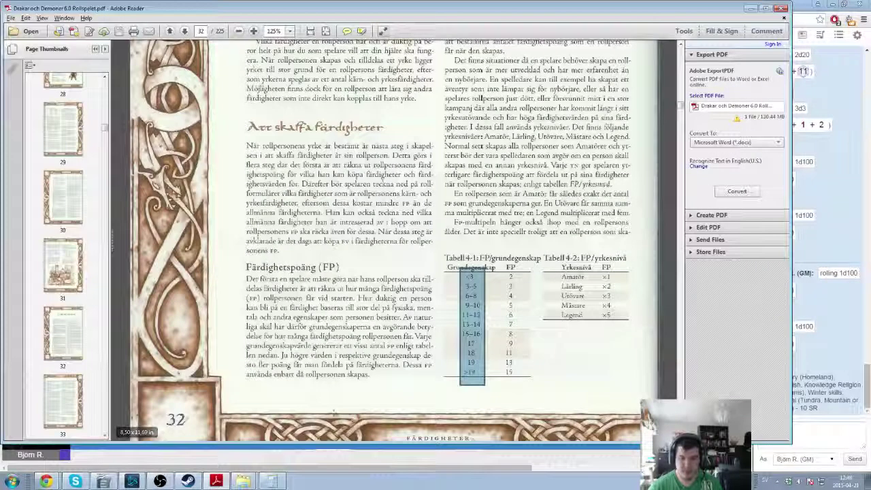
click(272, 481)
click(662, 298)
click(716, 332)
click(446, 372)
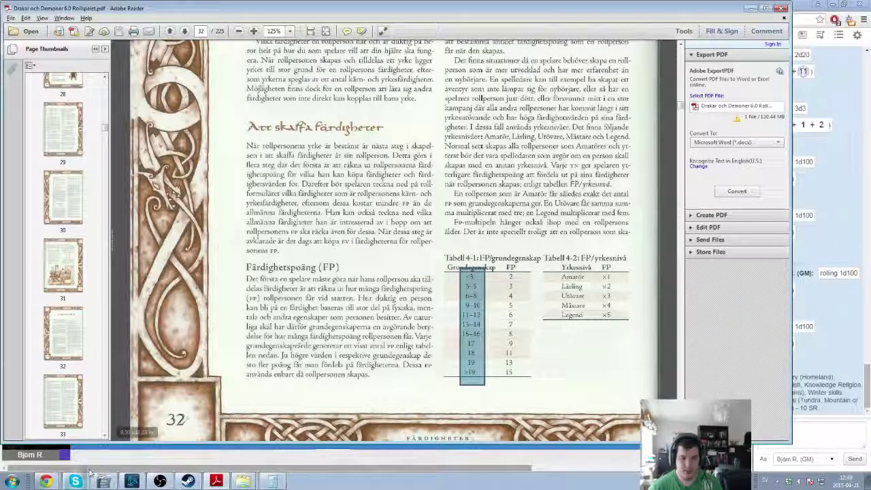
- Check the character's Size score in Roll20, look up its FP in Table 4-1, and add 13 to the Calculator total
click(46, 481)
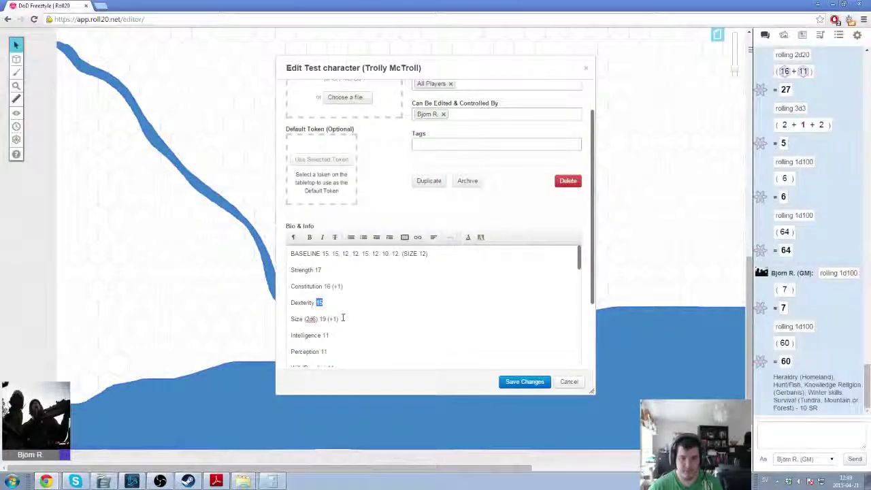
click(322, 320)
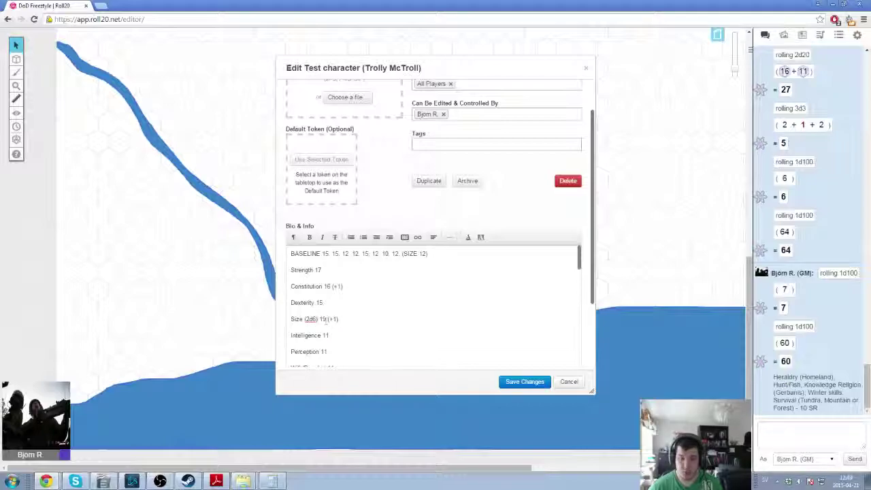
click(216, 481)
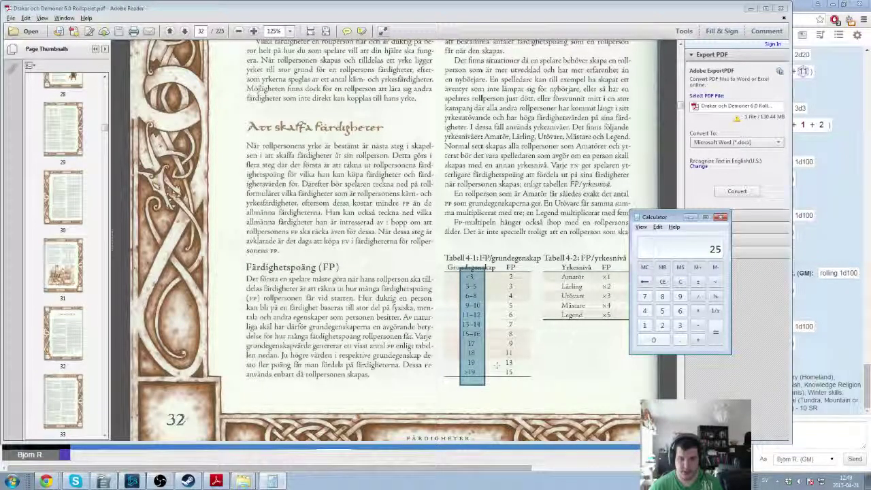
click(698, 339)
click(644, 326)
click(679, 325)
click(716, 333)
click(226, 474)
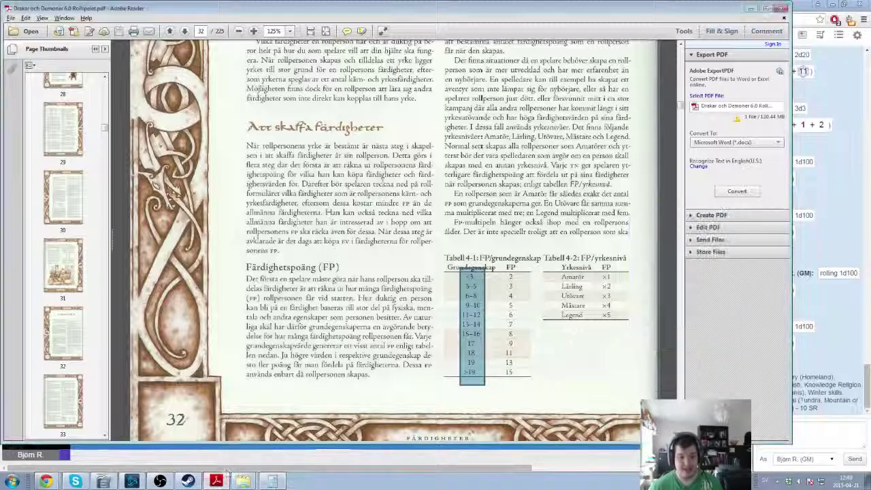
- Check the Intelligence, Perception and Will scores in Roll20, look up their FP in Table 4-1, and add a combined 18 to the total
click(47, 480)
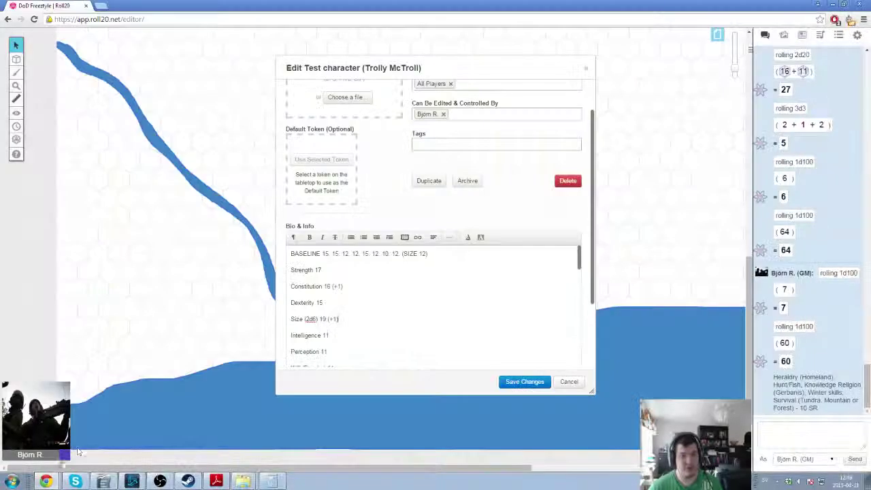
scroll(343, 331, down, 1)
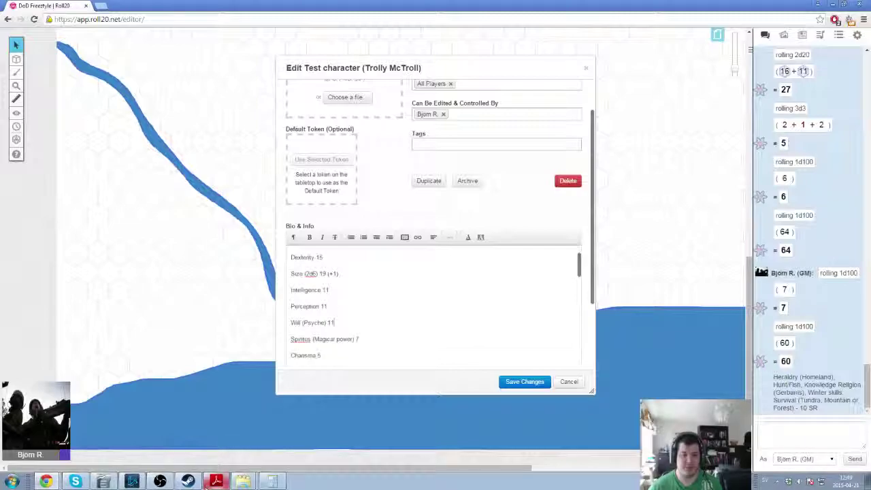
click(215, 481)
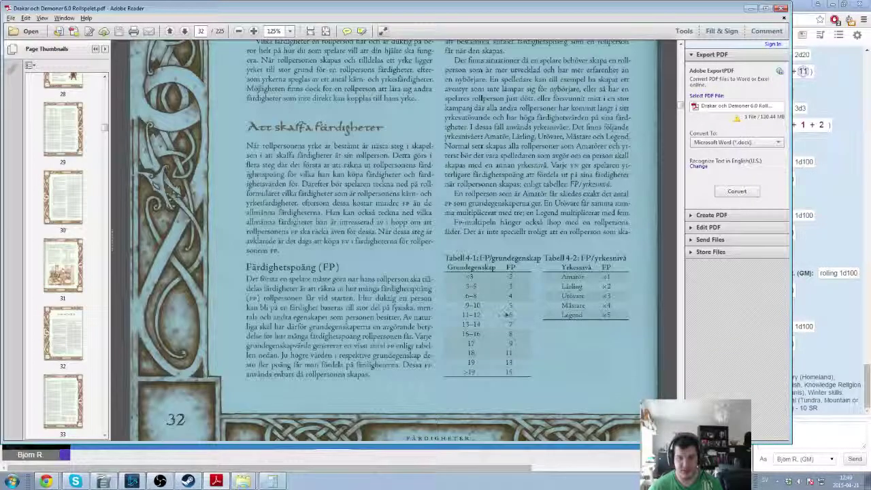
click(272, 409)
key(XF86Calculator)
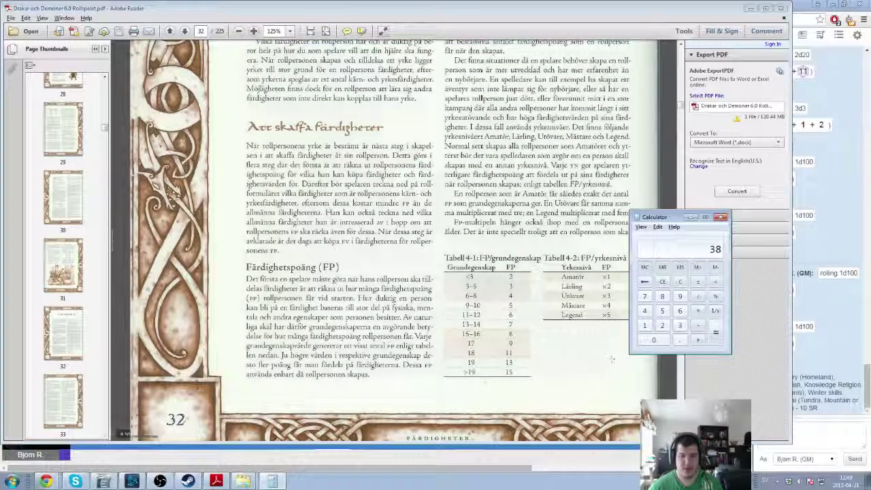
click(697, 341)
click(644, 325)
click(662, 296)
click(715, 343)
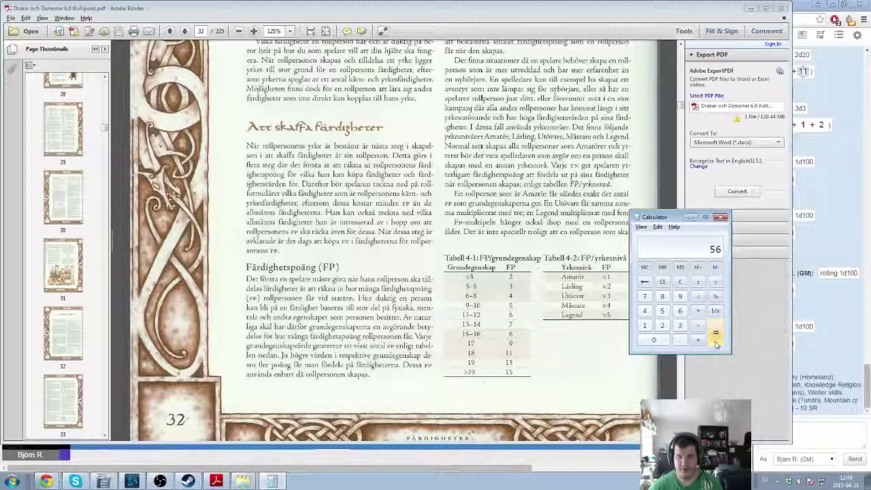
click(613, 367)
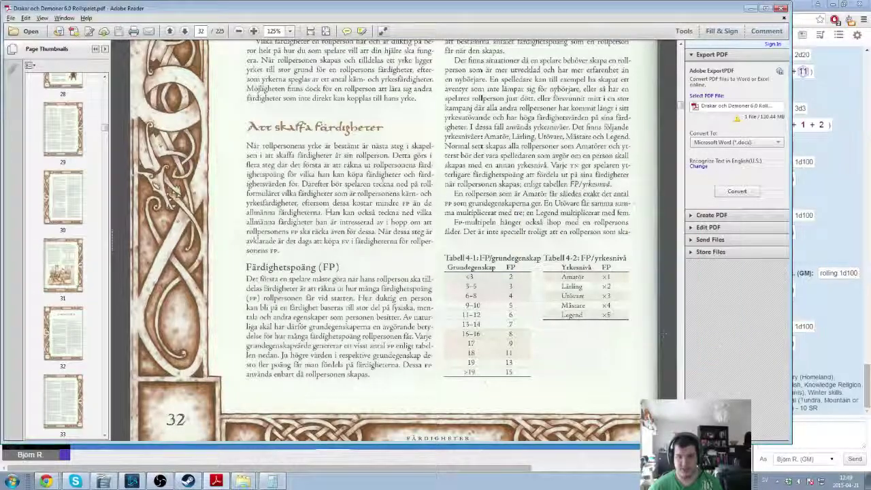
- Check the Spiritus and Charisma scores in Roll20, look up their FP in Table 4-1, and add a combined 7 in the Calculator
click(46, 481)
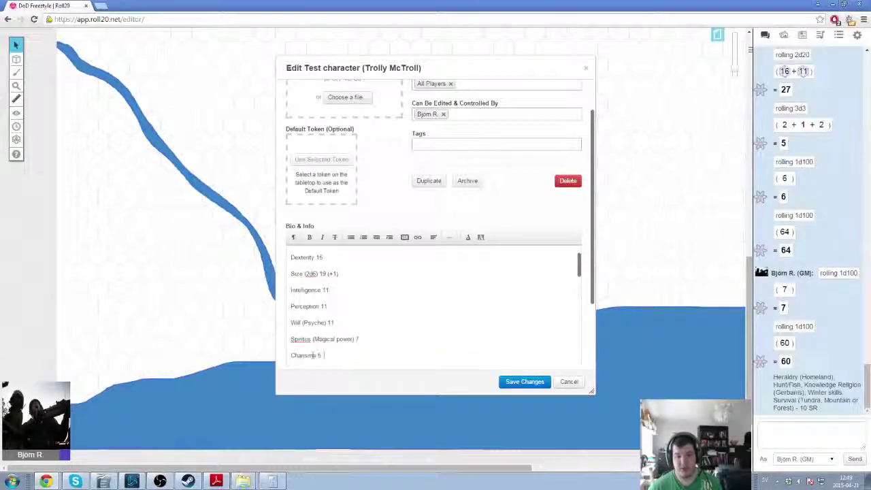
click(216, 481)
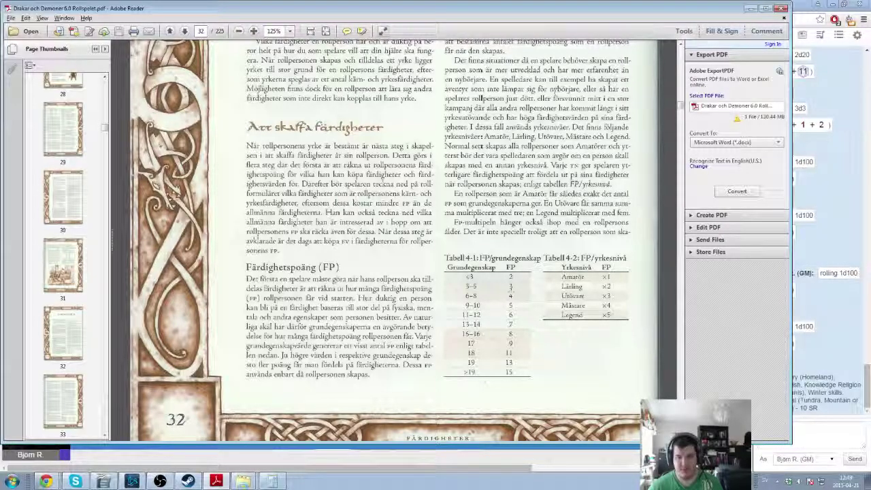
click(271, 481)
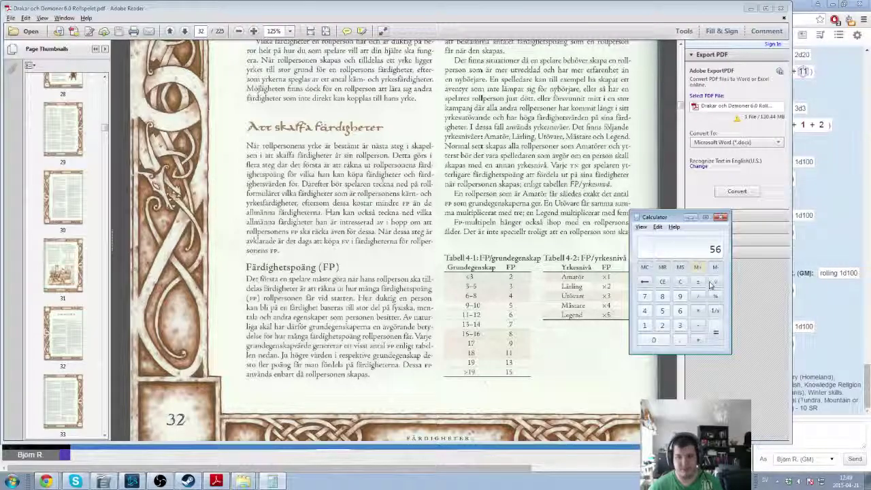
click(697, 340)
click(644, 297)
click(716, 332)
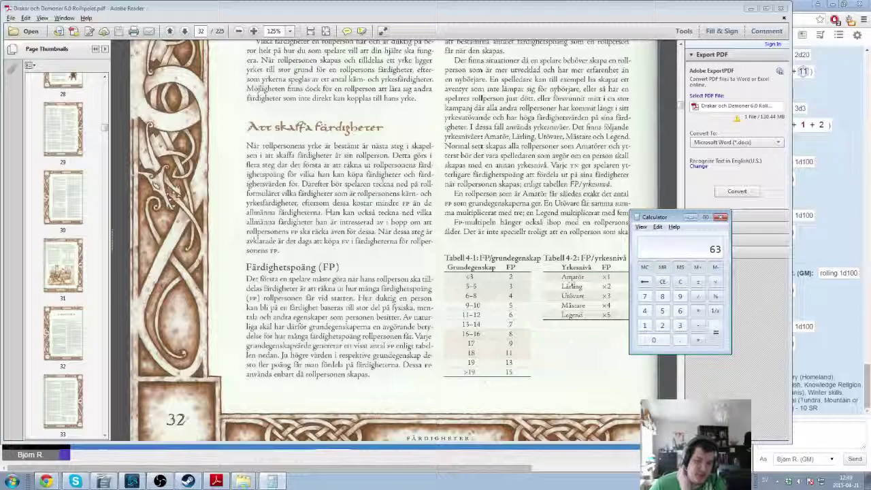
- Multiply the FP total in the Calculator by 2, the Lärling multiplier from Table 4-2
click(698, 311)
click(662, 325)
click(713, 334)
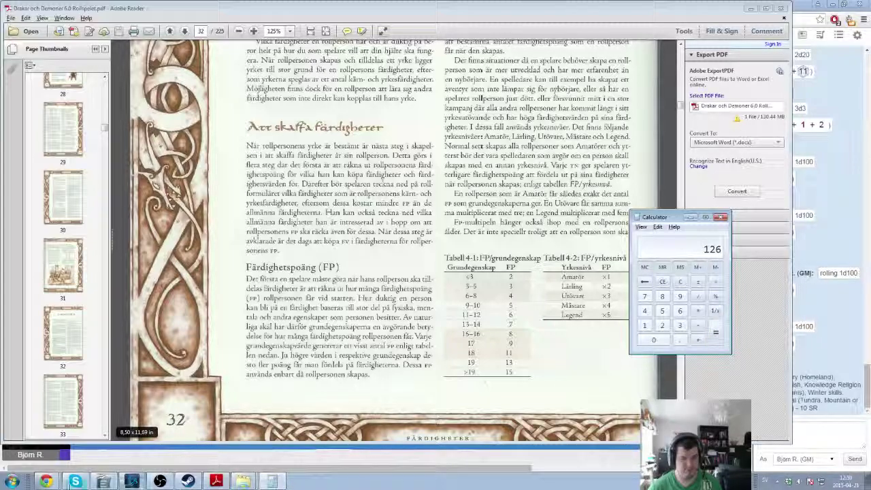
- In the Roll20 character's Bio & Info, add the line "SP a CG: 126" between the Troll abilities and the primary skills table
click(46, 482)
scroll(402, 303, down, 10)
scroll(382, 288, up, 3)
scroll(381, 289, up, 5)
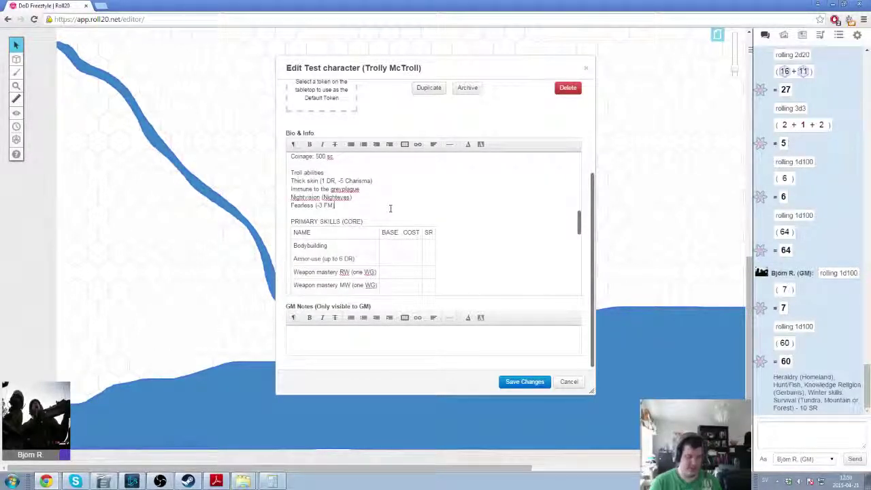
click(390, 208)
key(Return)
key(Return)
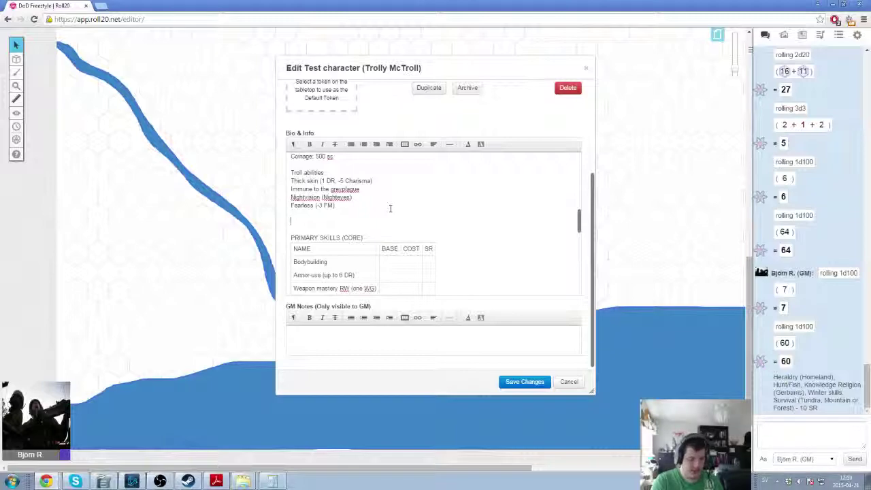
text(SK)
text( a)
text(CG: 120)
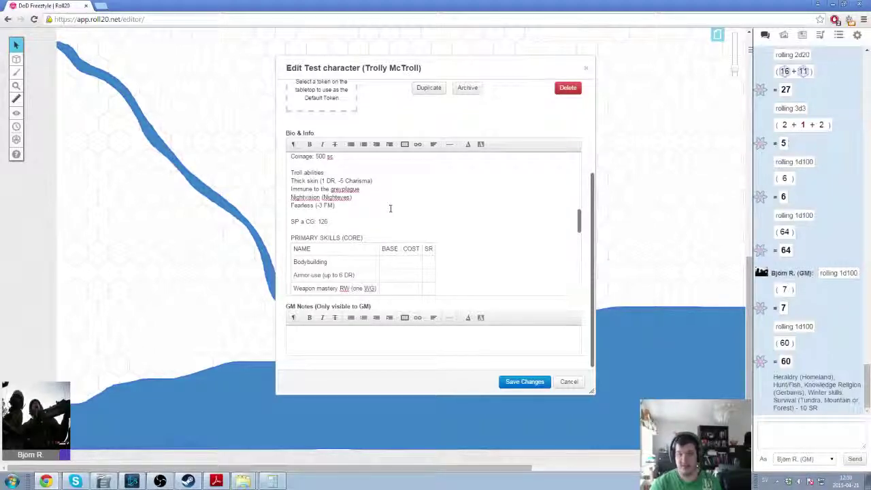
- Review the skill tables in the bio and roll 2d100 in the chat
scroll(448, 213, down, 10)
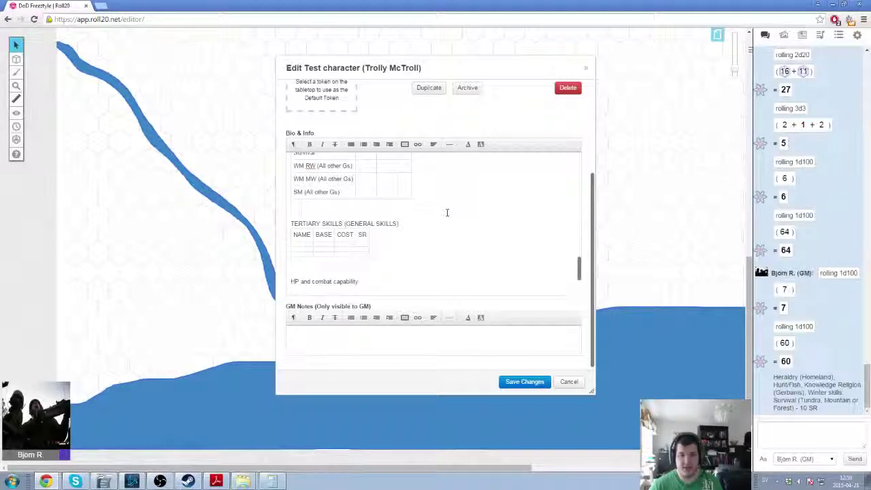
scroll(448, 212, up, 3)
scroll(447, 213, up, 5)
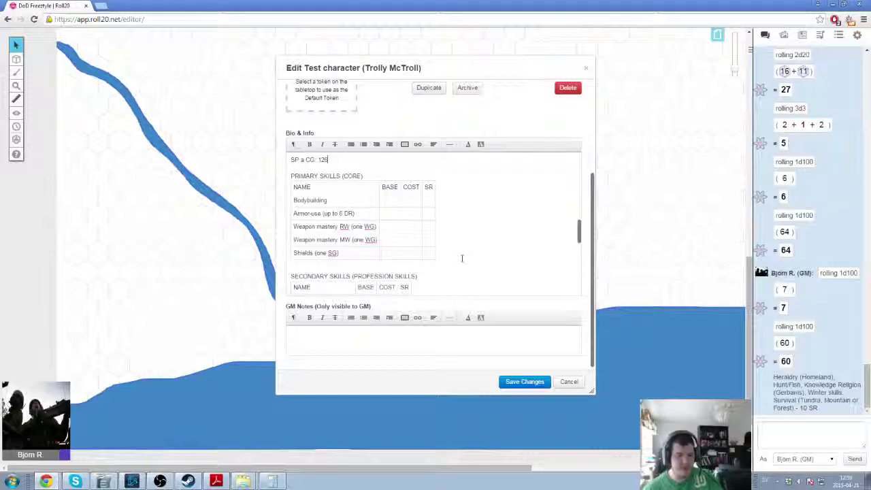
click(779, 437)
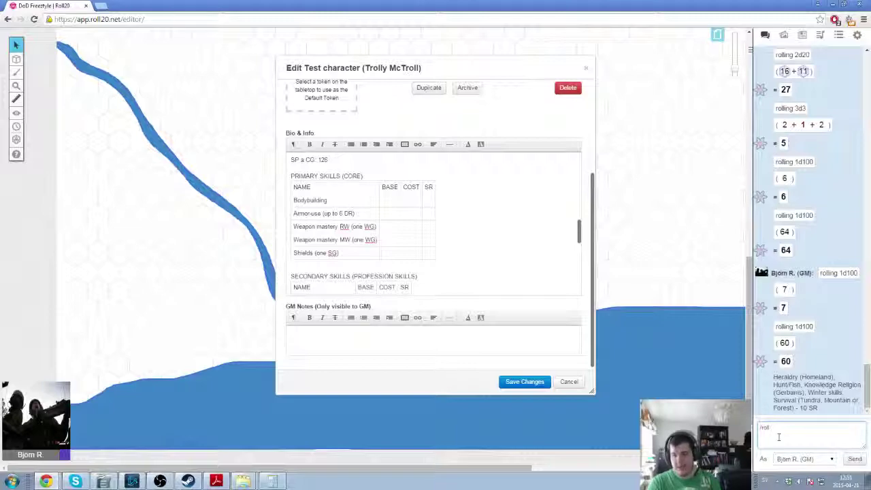
click(779, 437)
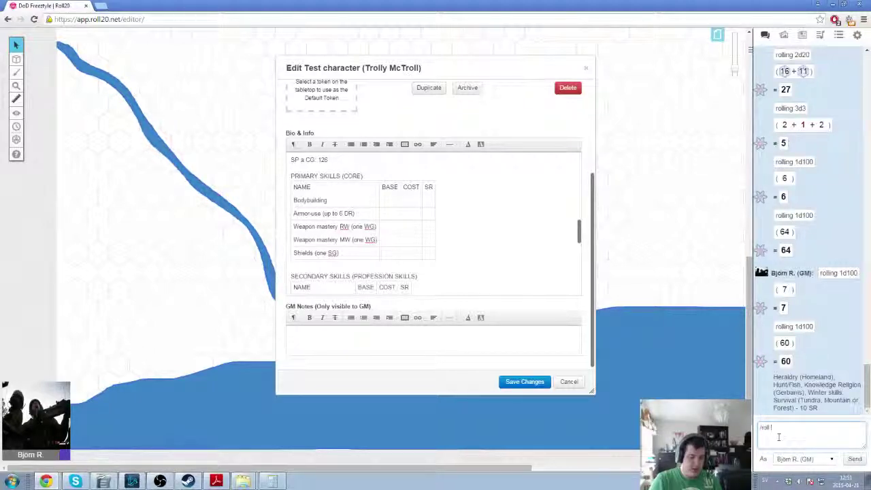
text(00)
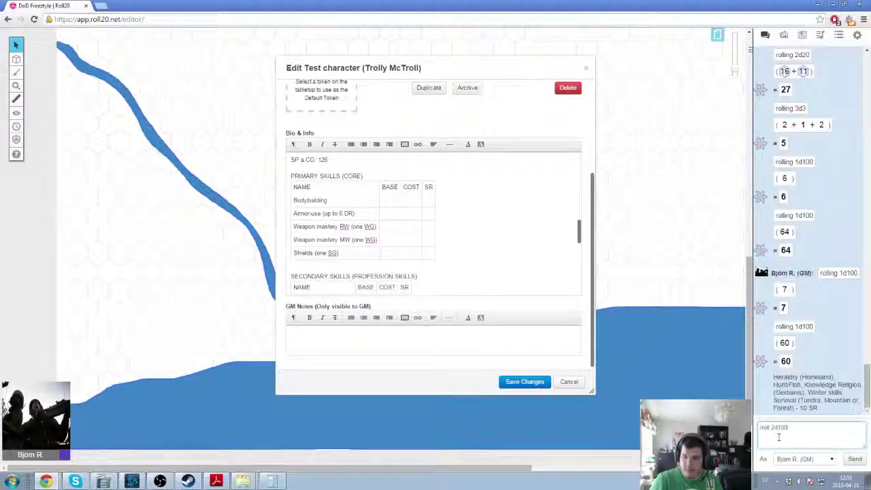
key(Return)
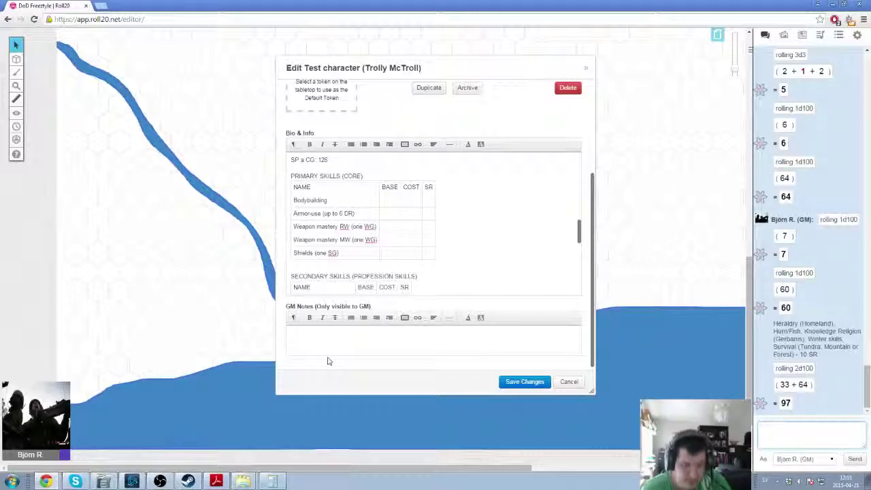
- Insert a line reading "GAMBLER (3 sr in Gambling) vs" above the BASELINE line at the start of the bio
scroll(486, 229, up, 10)
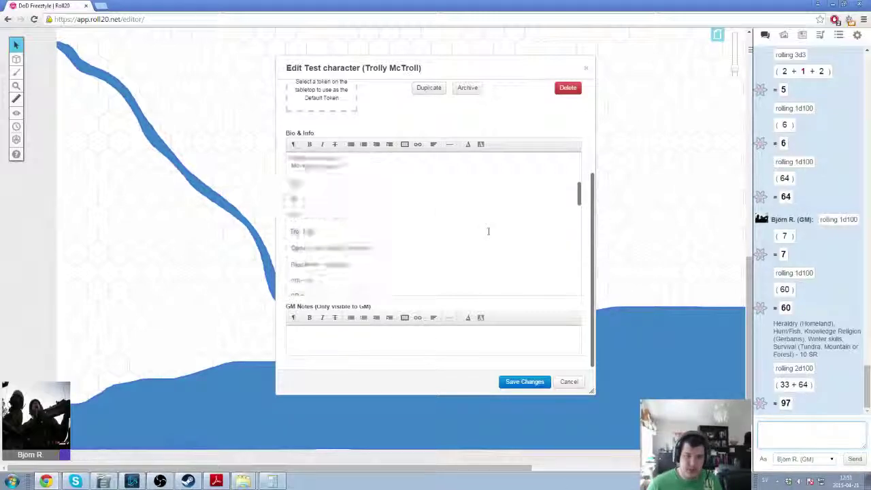
scroll(407, 245, down, 8)
scroll(410, 243, down, 3)
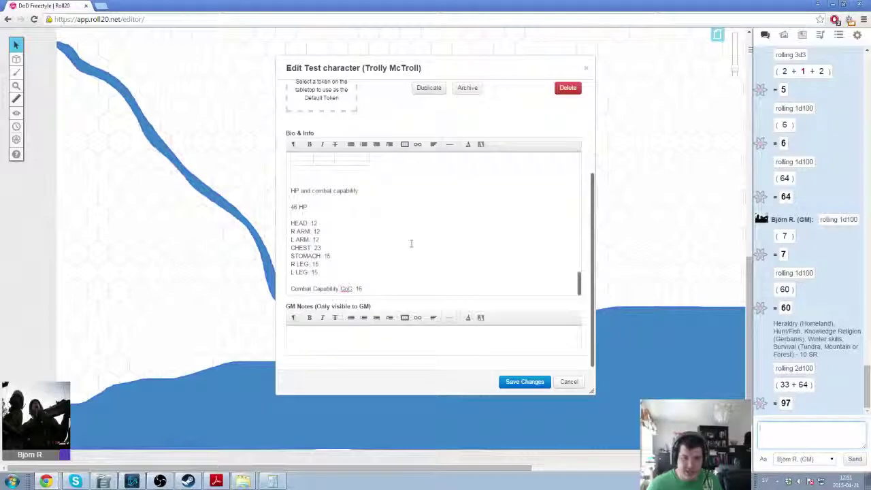
scroll(411, 243, up, 12)
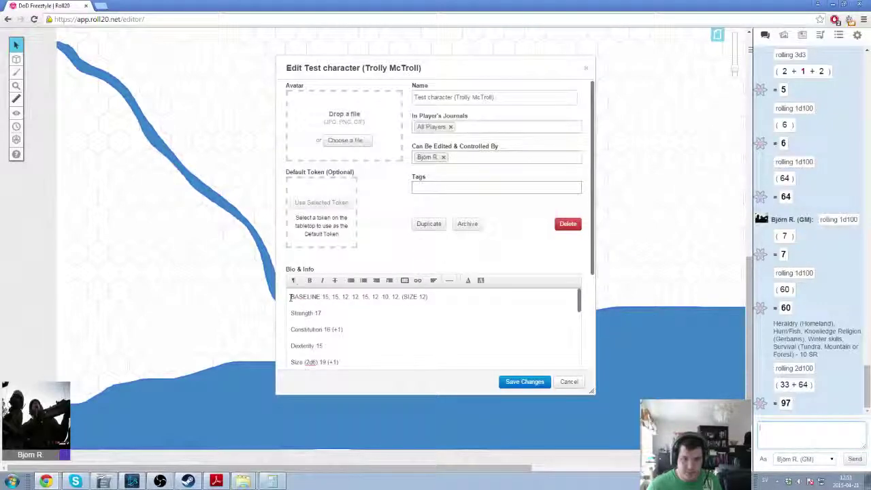
click(291, 298)
key(Return)
text(GAMBLER)
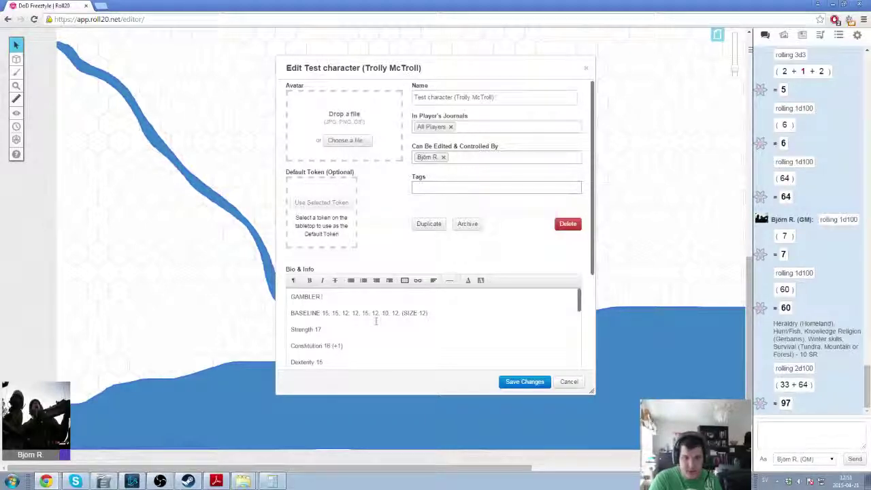
text( (3))
text(sr in Gambling) vs)
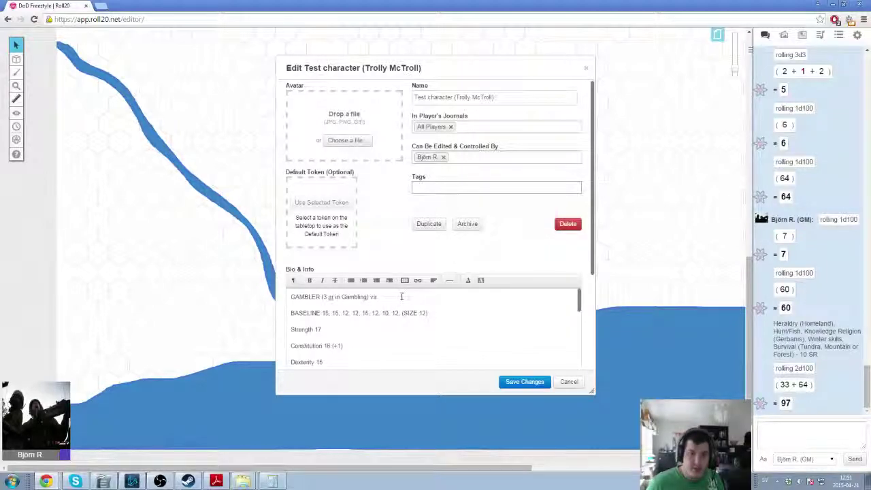
- Look up the English translation of "fingerfärdig" on tyda.se in a separate page and return to the character editor
click(100, 5)
text(twyda.se)
key(Return)
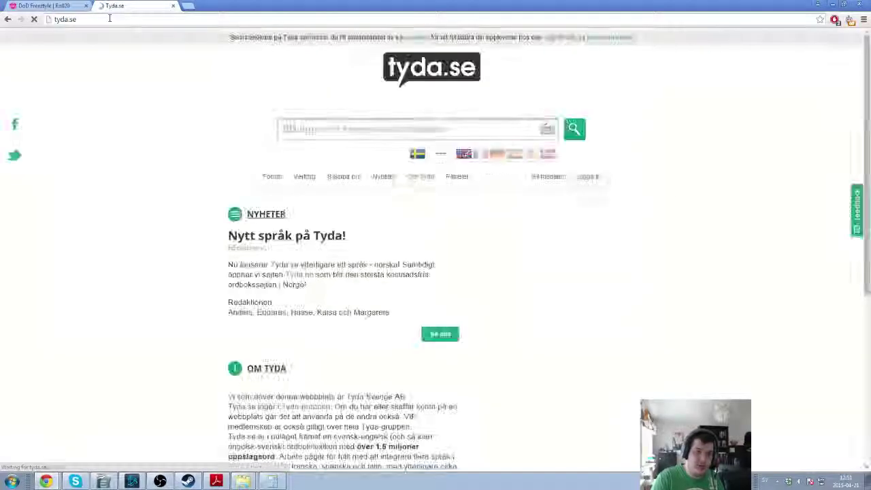
text(fingerfärdig)
key(Return)
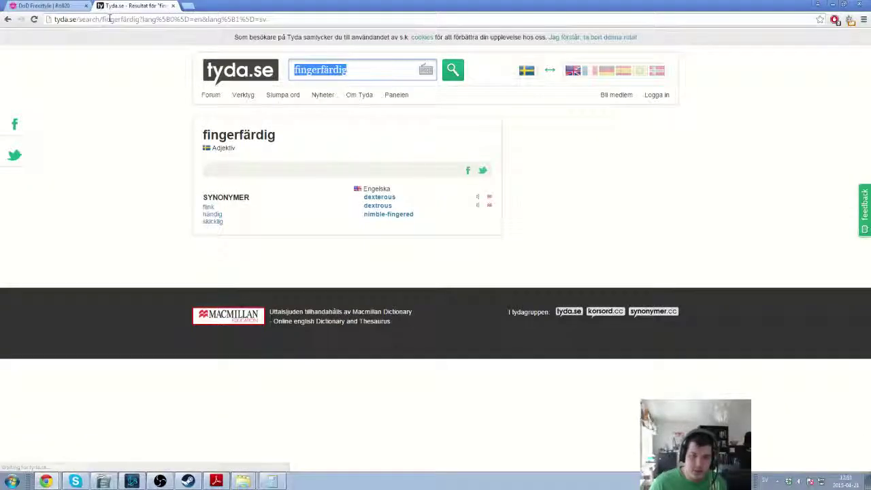
click(173, 6)
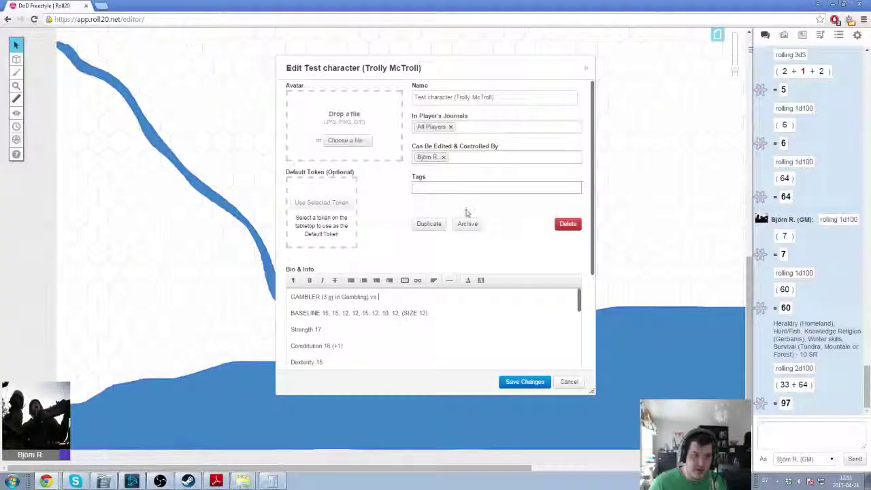
- Complete the GAMBLER line with "NIMBLE-FINGERED (3 SR Sleight of Hand)"
text(N)
text(IMBLE-FINGERED ()
text(3 S)
text(R))
text(leight of Hand))
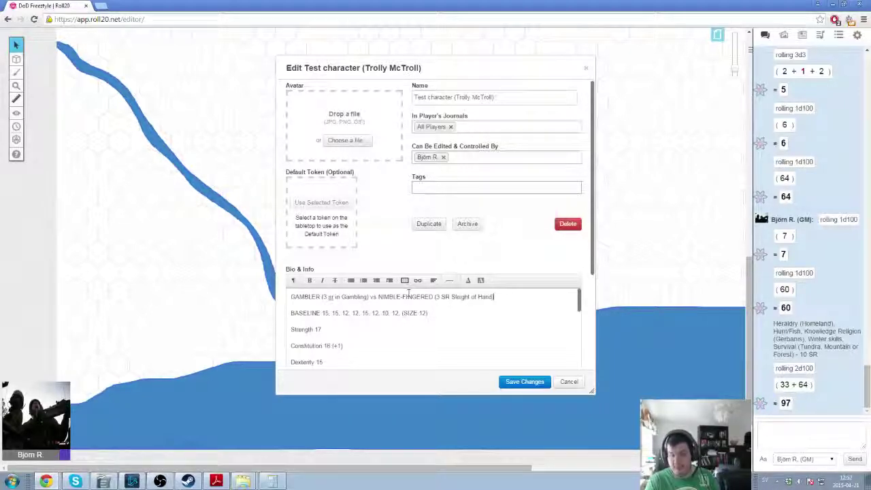
- Replace "Sleight of Hand" in the NIMBLE-FINGERED entry with "Steal Object" and add a blank line below it
key(Return)
key(BackSpace)
key(BackSpace)
key(BackSpace)
key(BackSpace)
key(BackSpace)
key(BackSpace)
key(BackSpace)
key(BackSpace)
key(BackSpace)
key(BackSpace)
key(BackSpace)
key(BackSpace)
text(tea)
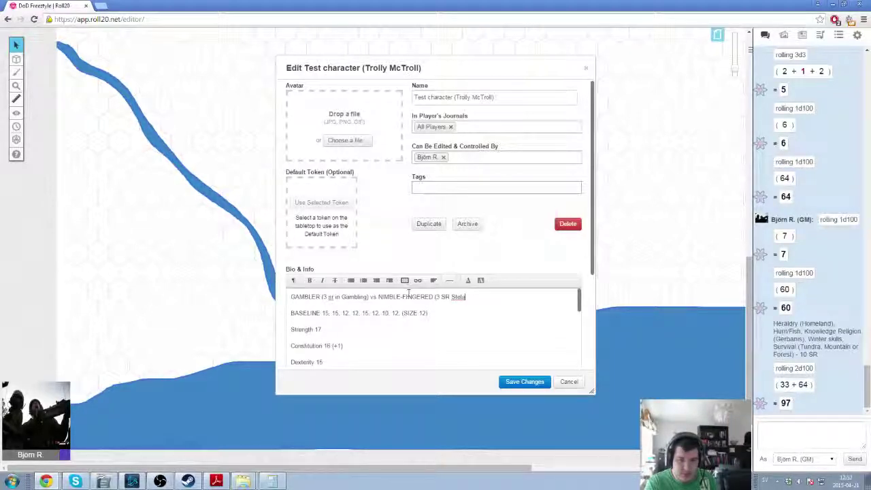
text(l Object))
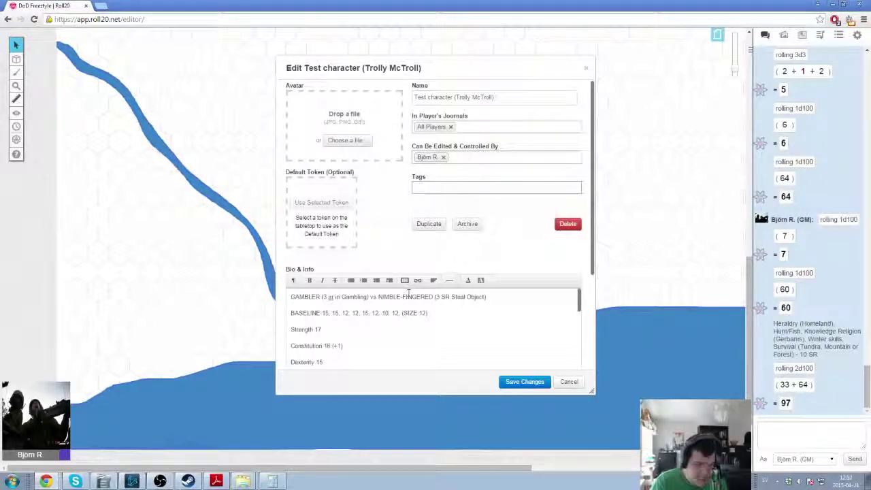
key(Return)
- Roll 2d100 again in the chat, followed by a single 1d100 roll
click(786, 429)
key(Up)
key(Return)
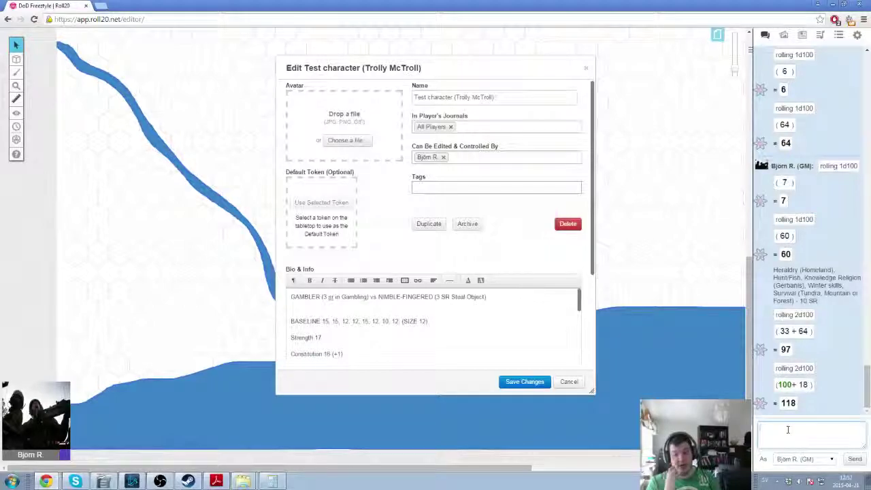
text(/roll 1d100)
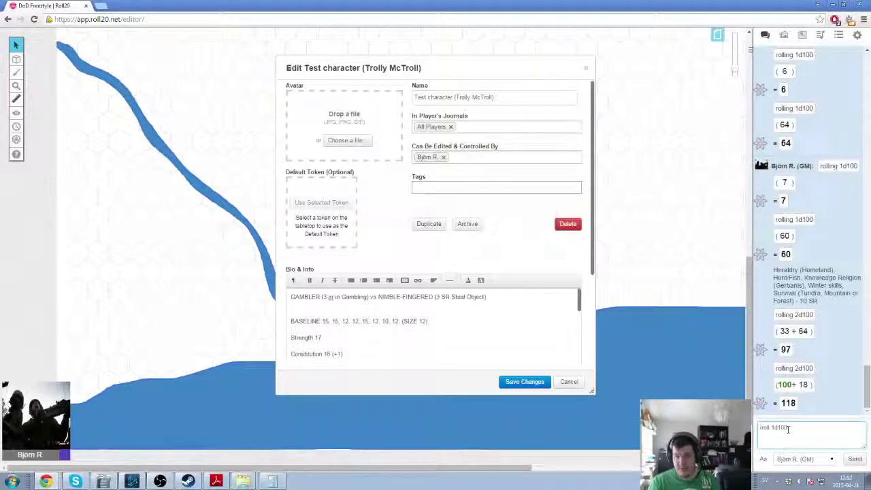
key(Return)
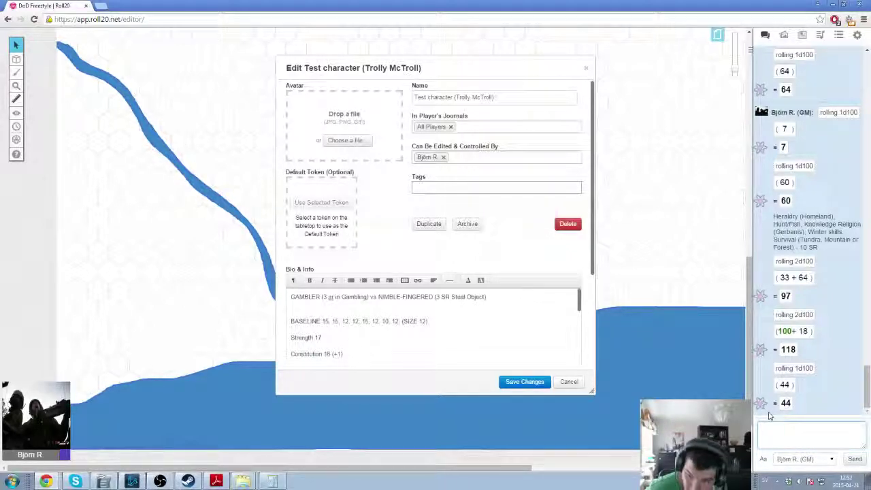
click(783, 430)
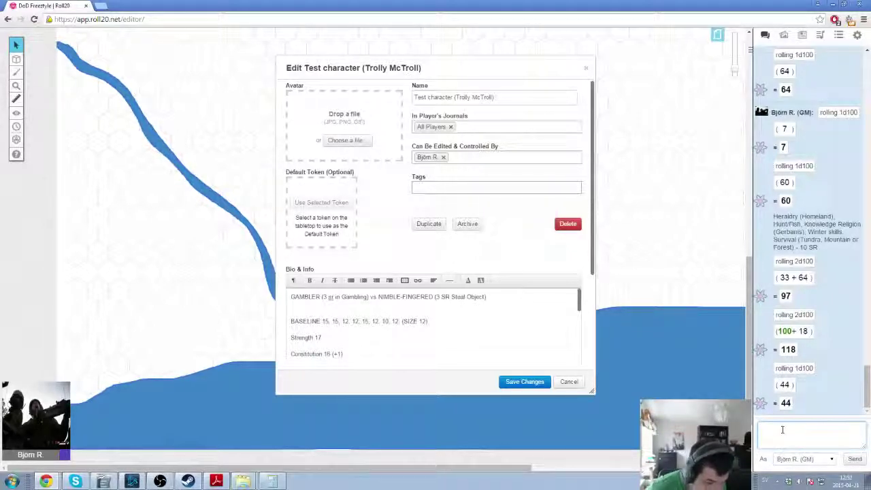
text(SOR)
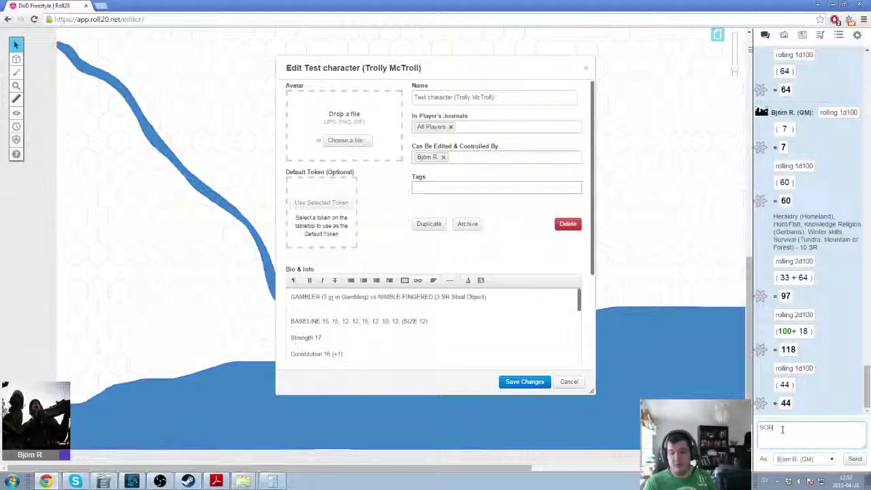
text(CERE)
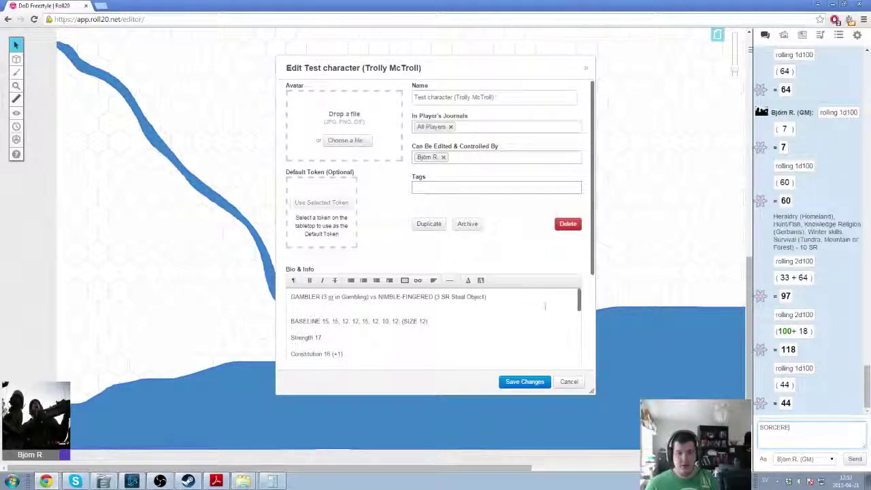
- Start a line below the GAMBLER entry in the bio reading "SORCERER (9 SR to put in anything I feel is go"
click(501, 297)
key(Return)
text(S)
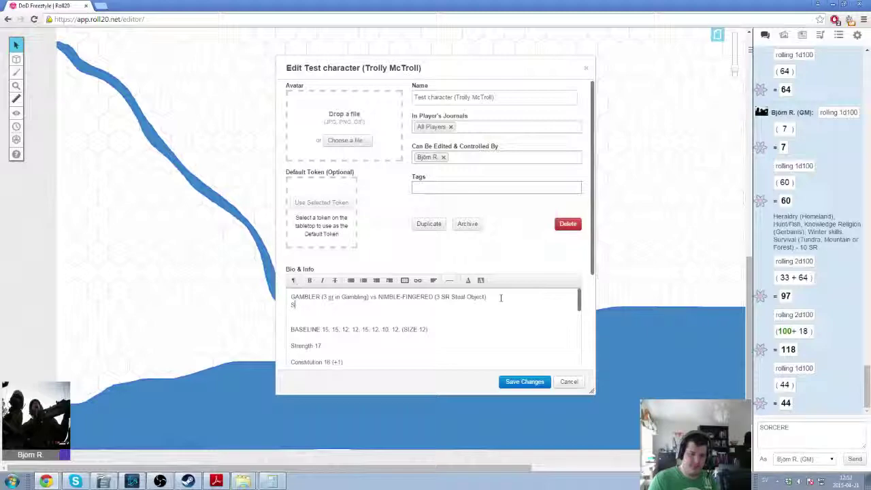
text(ORCERER ()
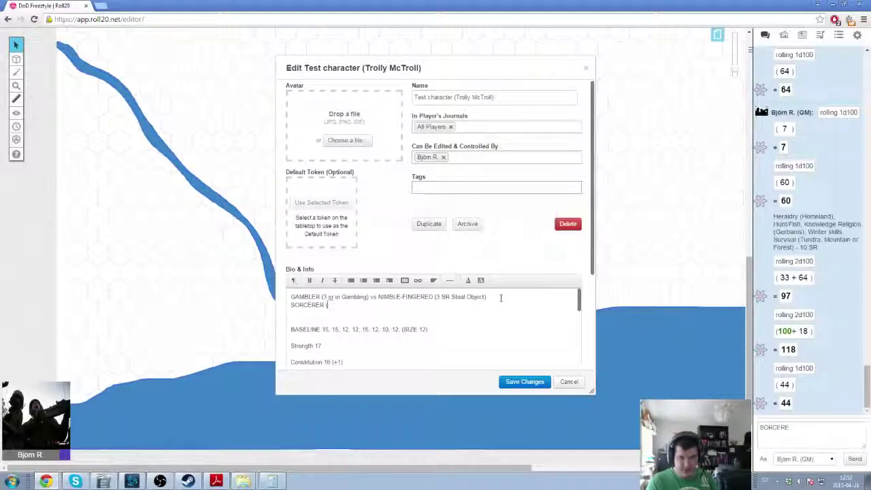
text(9 SR to )
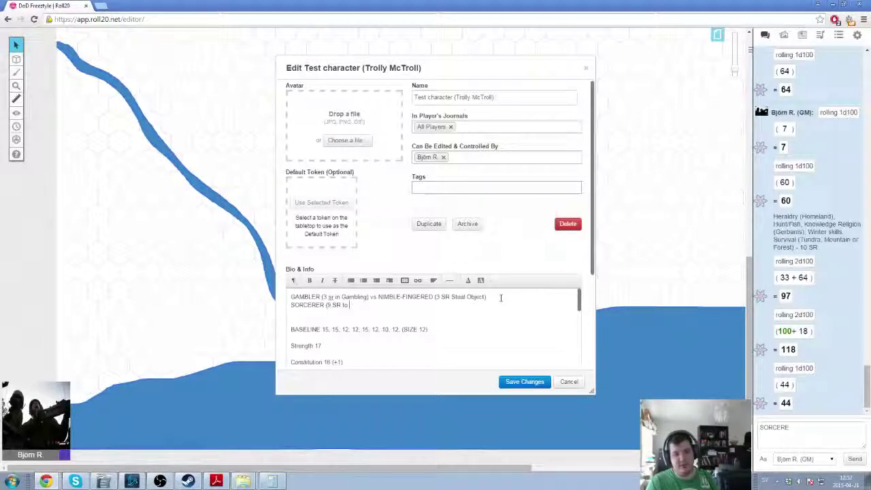
text(put in anything I )
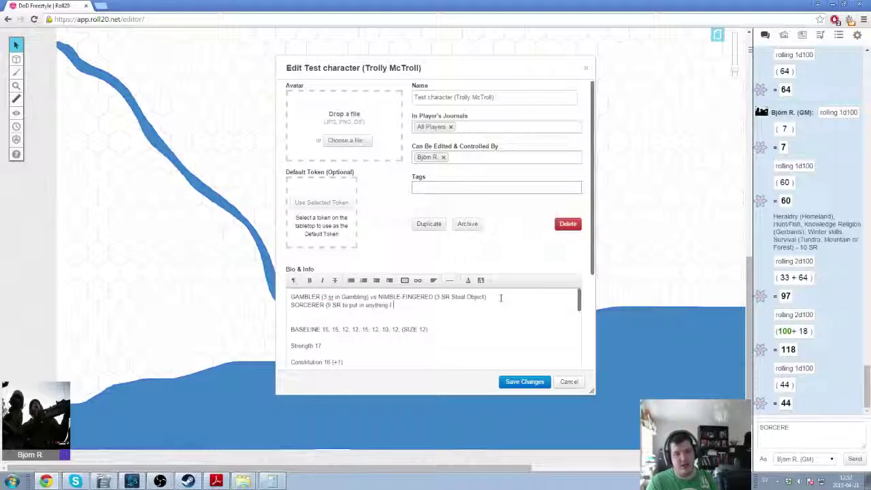
text(feel is go)
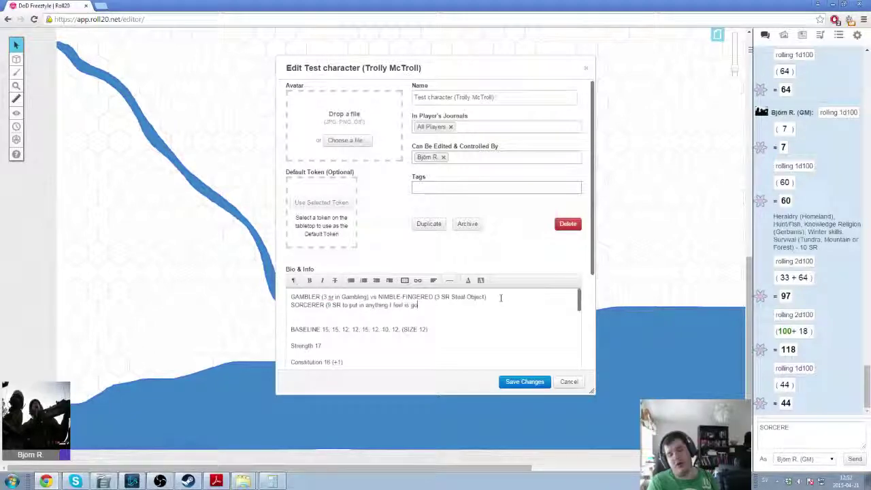
- Replace "in anything I feel is go" in the SORCERER entry with "in skills associated with a Sorcerer)"
key(BackSpace)
key(BackSpace)
key(BackSpace)
key(BackSpace)
key(BackSpace)
key(BackSpace)
key(BackSpace)
key(BackSpace)
key(BackSpace)
key(BackSpace)
key(BackSpace)
key(BackSpace)
key(BackSpace)
key(BackSpace)
key(BackSpace)
key(BackSpace)
key(BackSpace)
key(BackSpace)
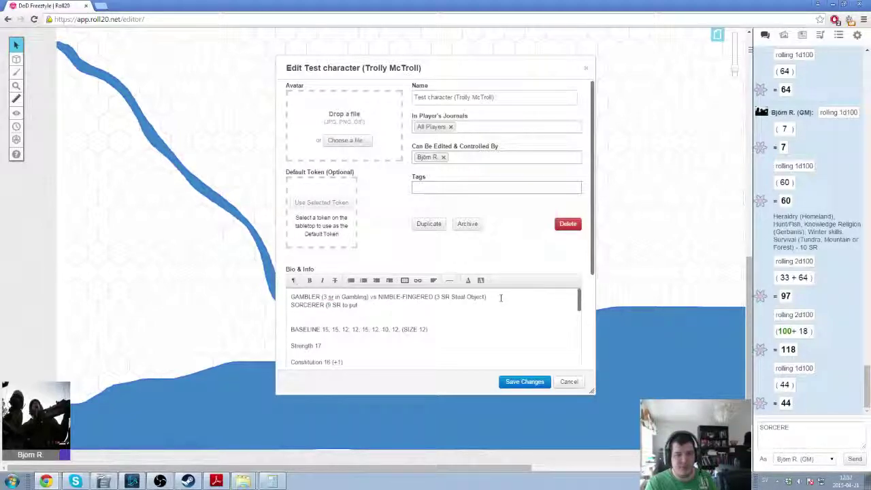
text(n skills assoc)
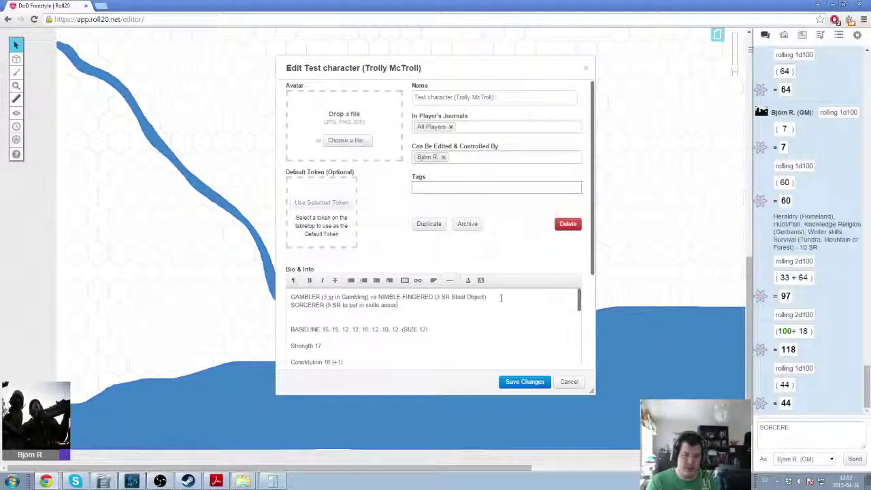
text(iated with a Sorcerer)
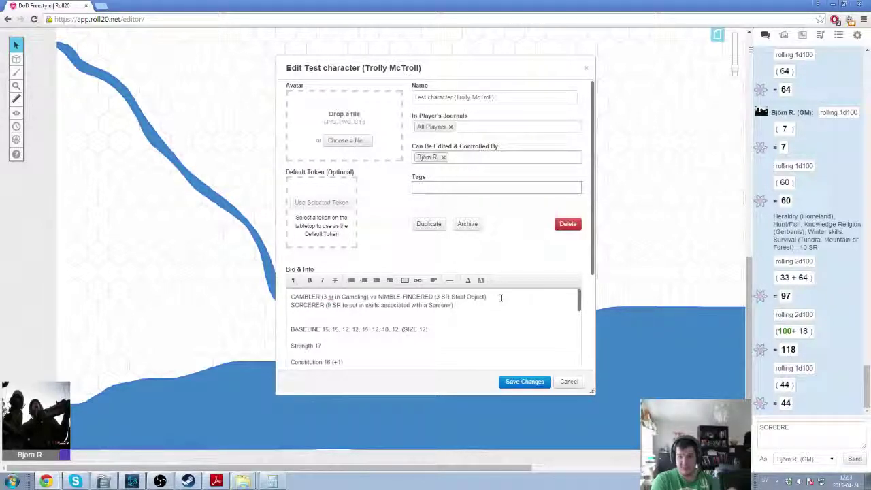
- Review the primary and other skill tables further down in the bio and return to the special abilities
scroll(519, 301, down, 10)
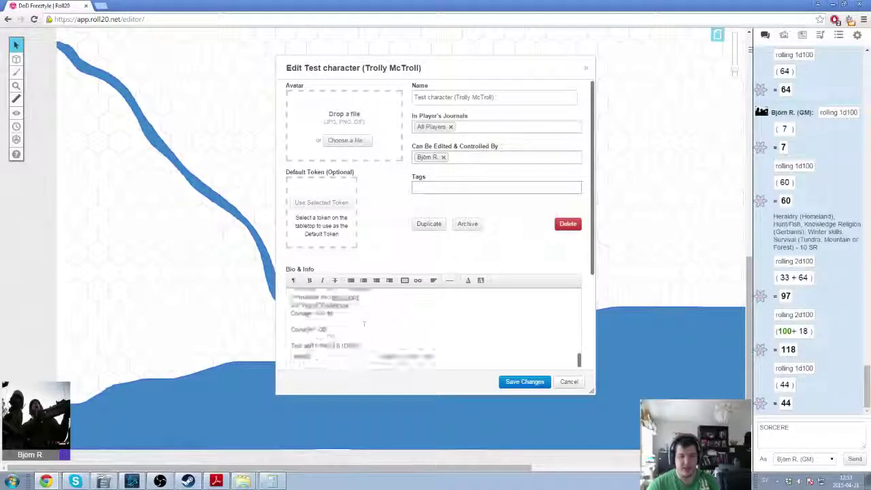
scroll(364, 324, down, 8)
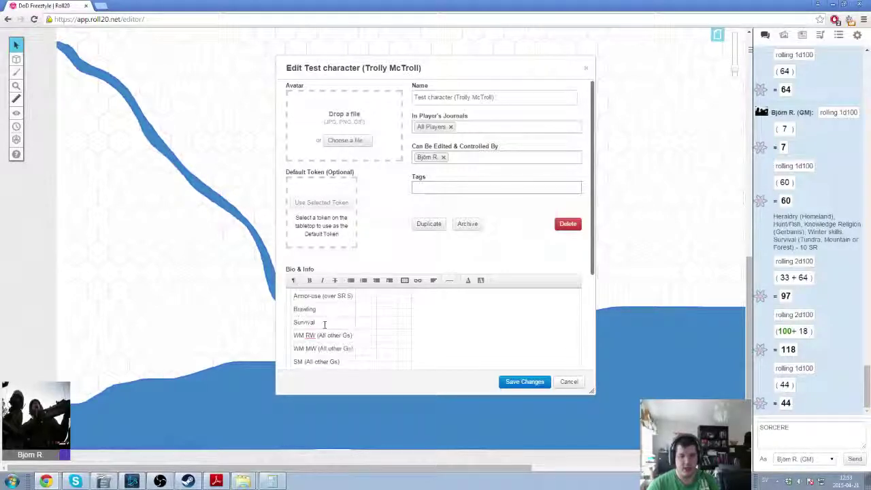
scroll(324, 324, down, 2)
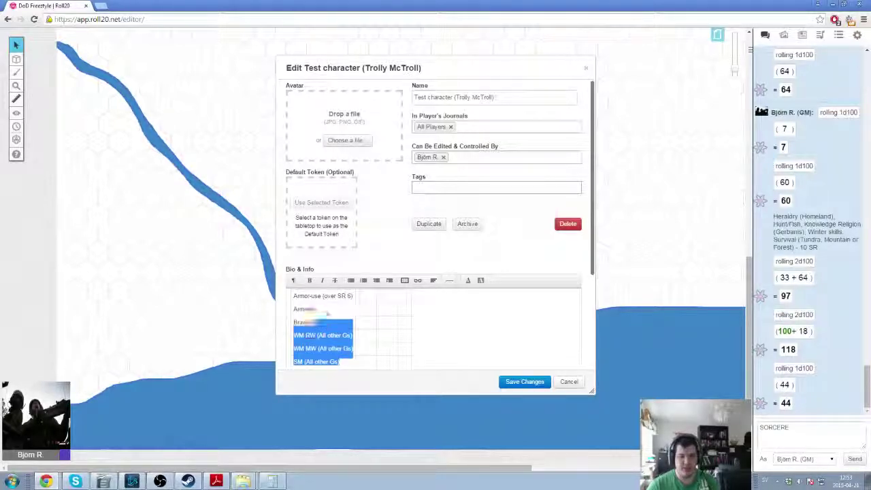
drag(325, 315, 391, 298)
click(431, 325)
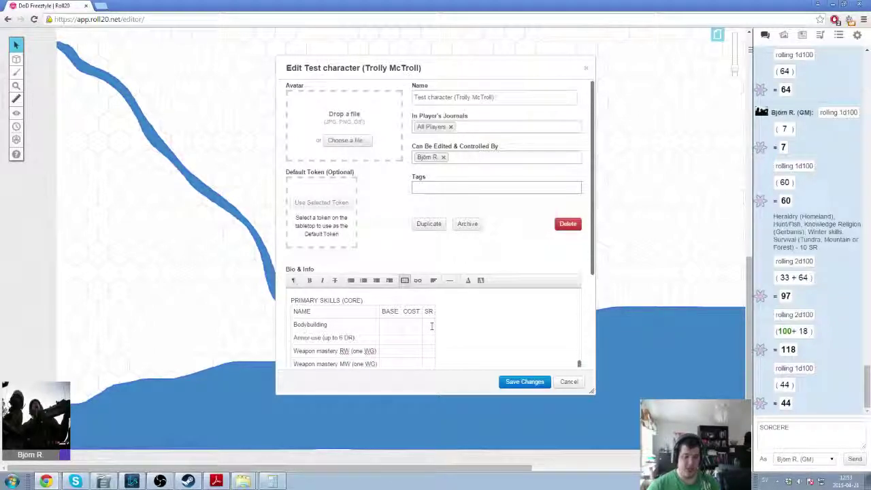
scroll(431, 328, up, 3)
scroll(431, 329, up, 5)
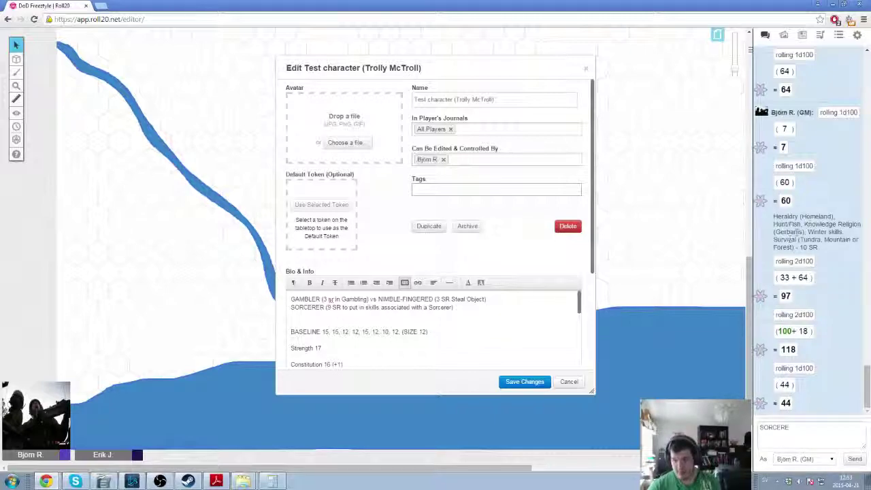
- Replace the unsent chat text with "Tjenamors, hörru! Jag gör videor!" and send it
double_click(784, 427)
key(BackSpace)
text(Tjenare)
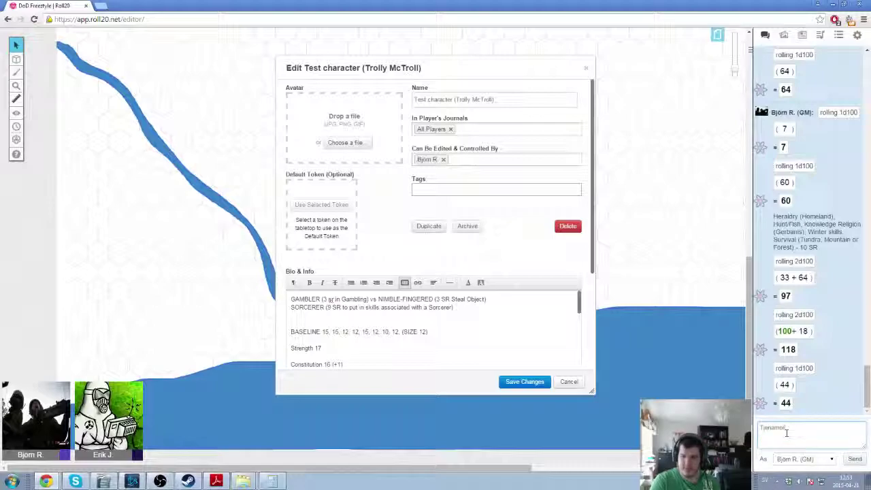
text( hörru! Jag gör video!)
key(Return)
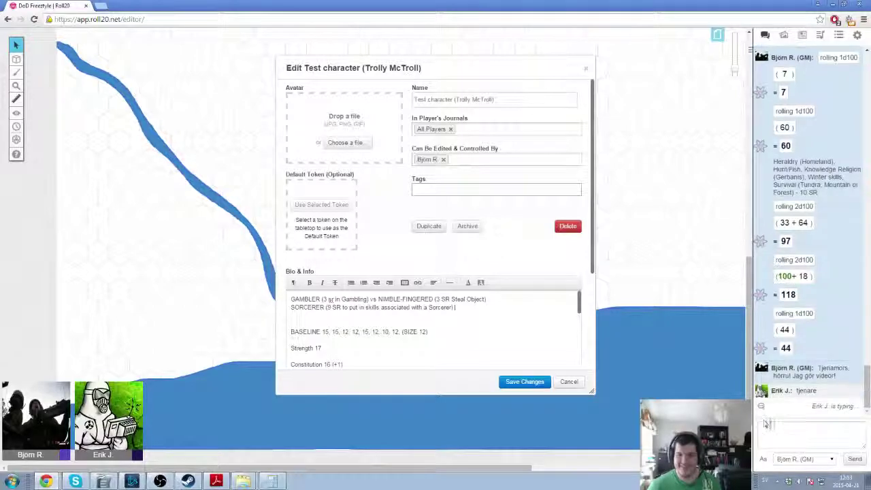
- Send the chat messages 'Say hello to the "viewers"!' and "Do it, fi fan"
click(800, 438)
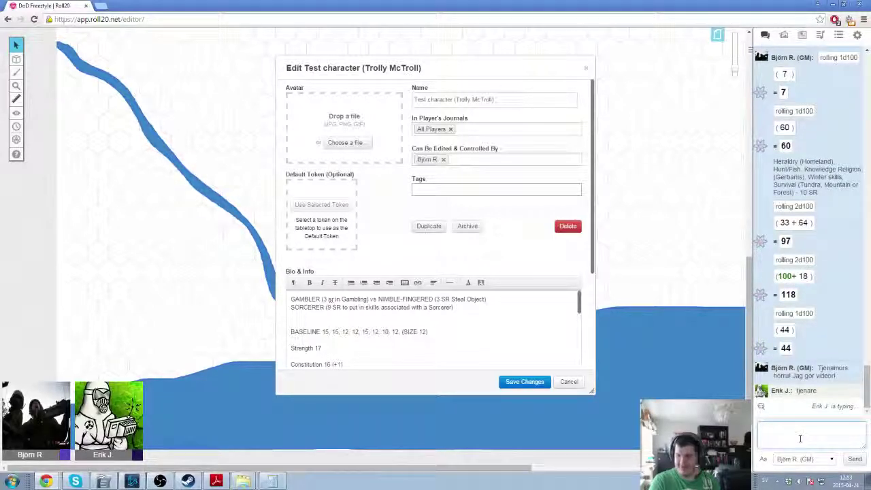
text(Say g)
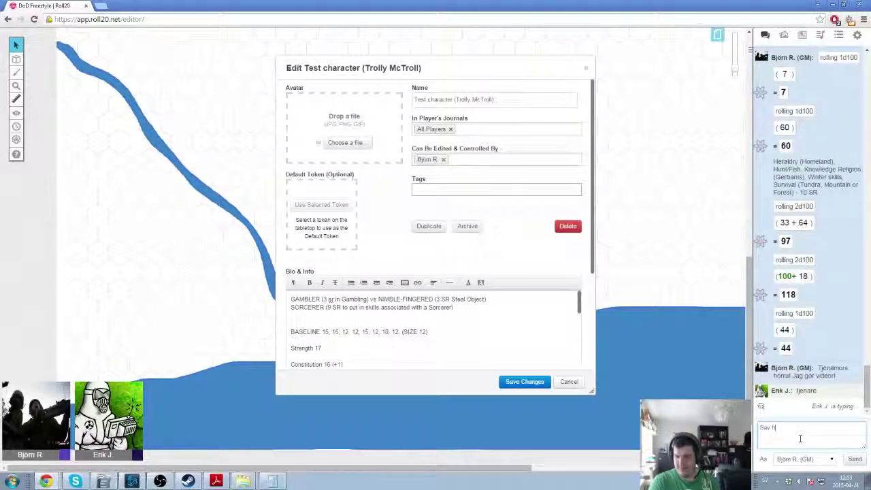
text(ello to the "viewers"!)
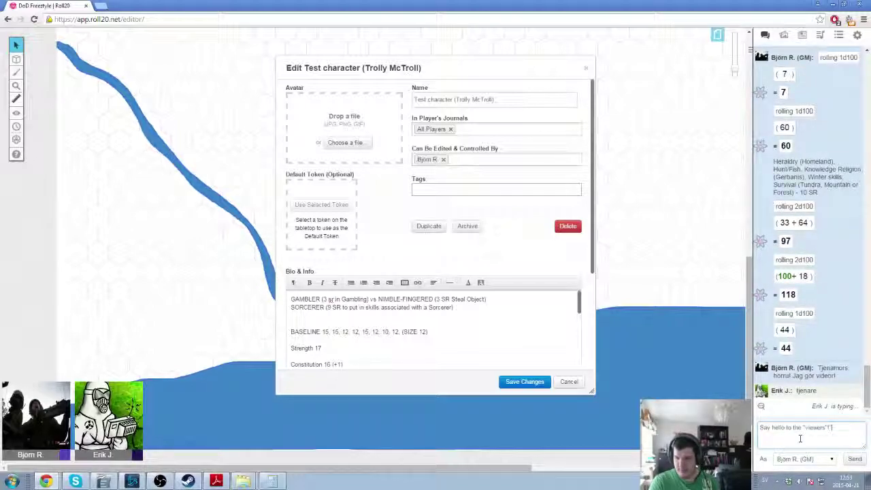
key(Return)
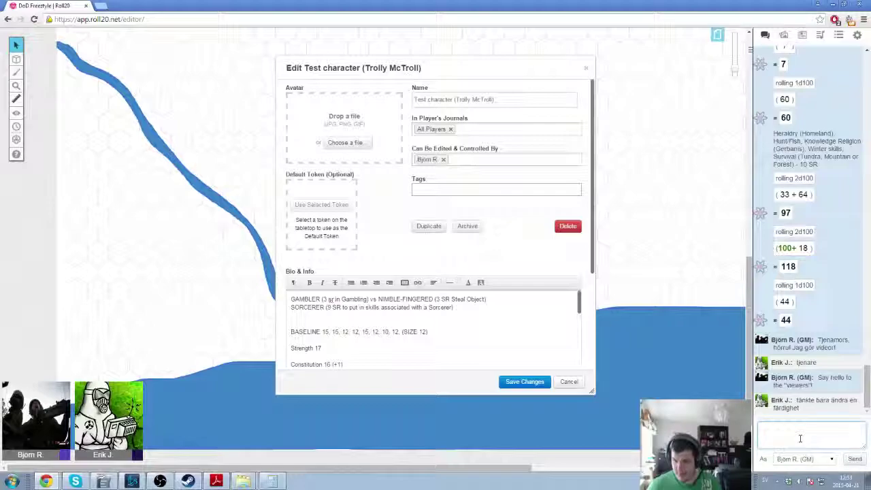
text(Do it, ti fan)
key(Return)
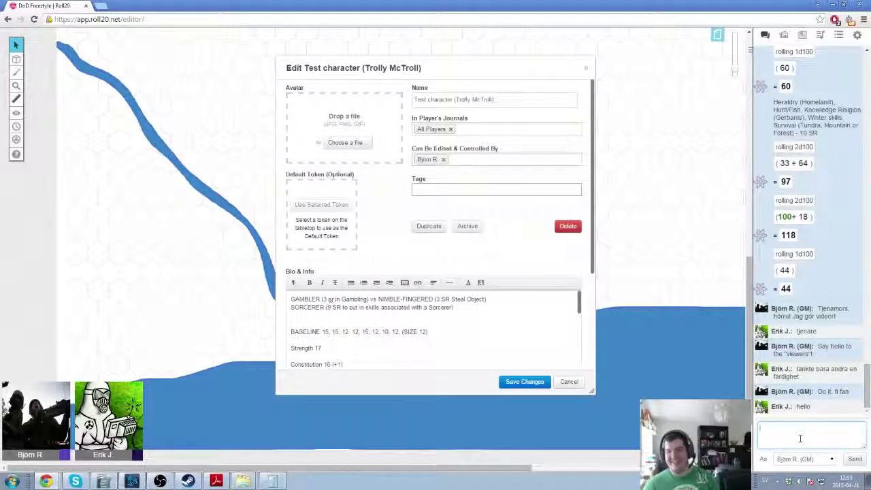
- Append "or CRAFTSMAN (9 SR in Craftsman-stuff)" to the SORCERER line in the bio and add a new line below it
click(473, 307)
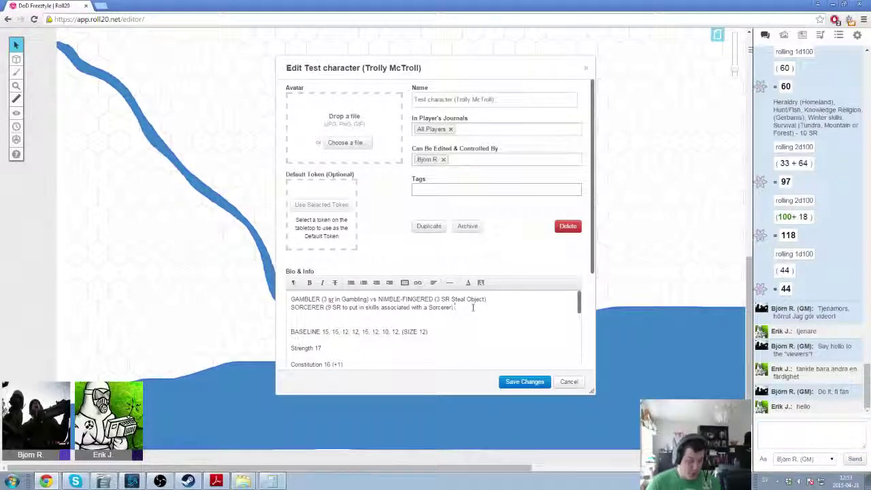
text(or )
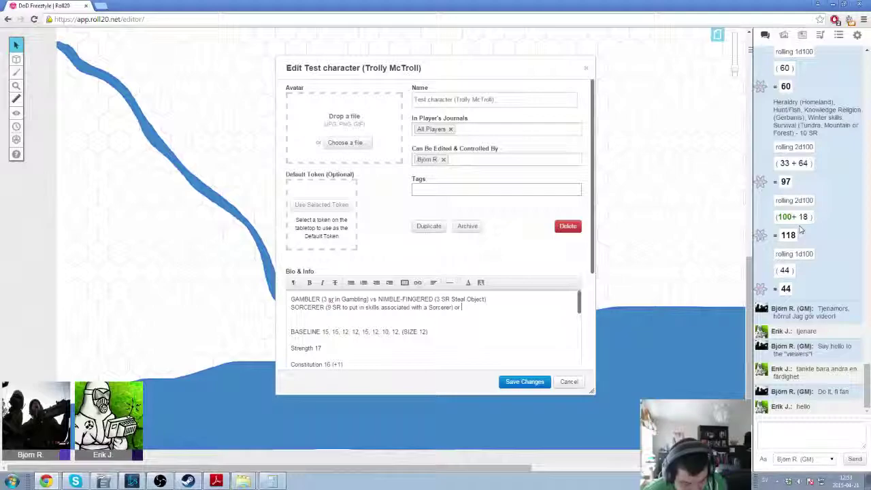
text(CRAFTSMAN (9)
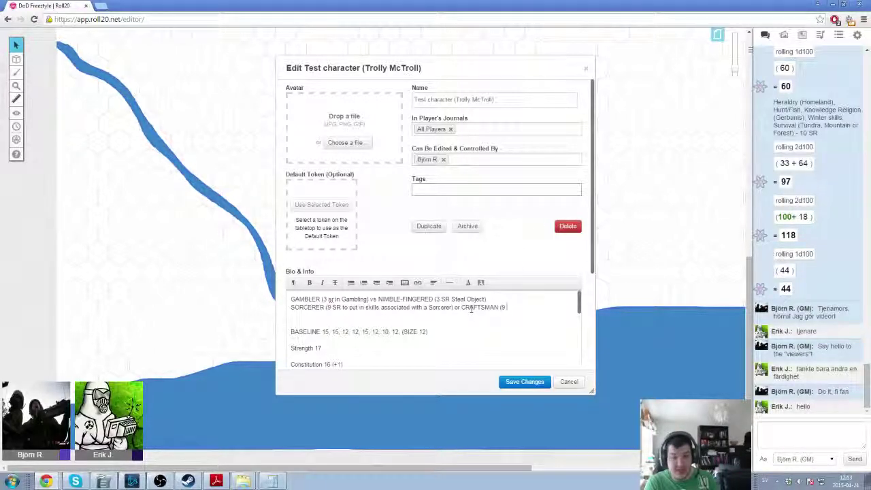
text( SR in Craftsman)
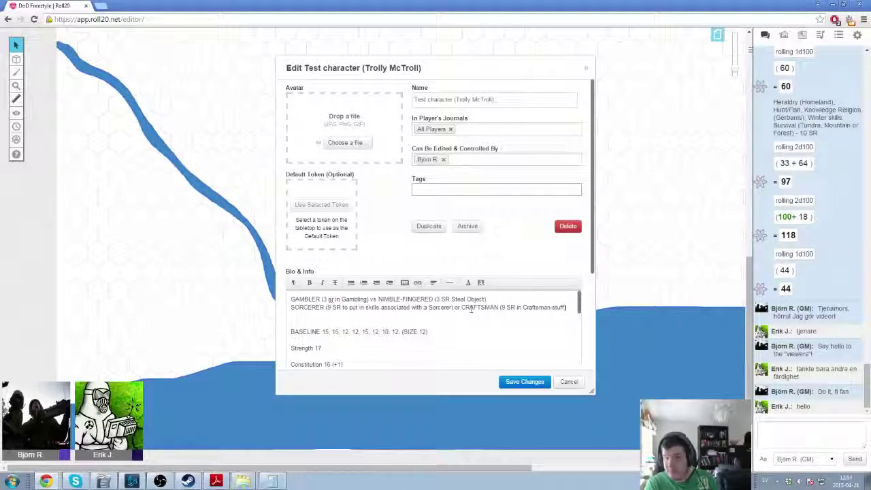
text(-stuff))
key(Return)
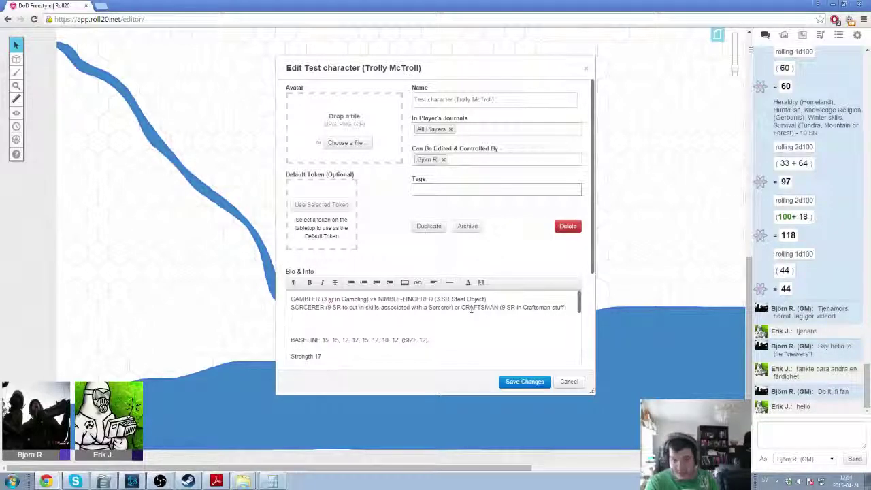
- Prepare the command "/roll 2d100" in the chat without sending it
click(782, 426)
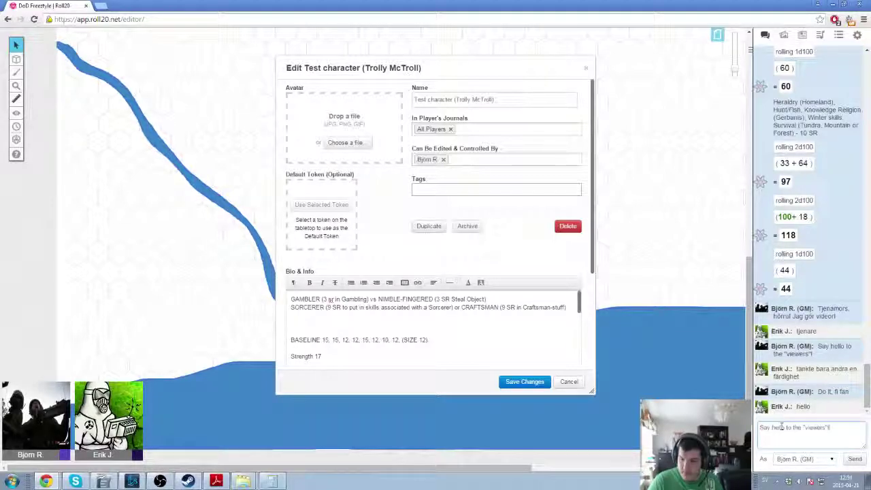
key(ctrl+v)
key(ctrl+z)
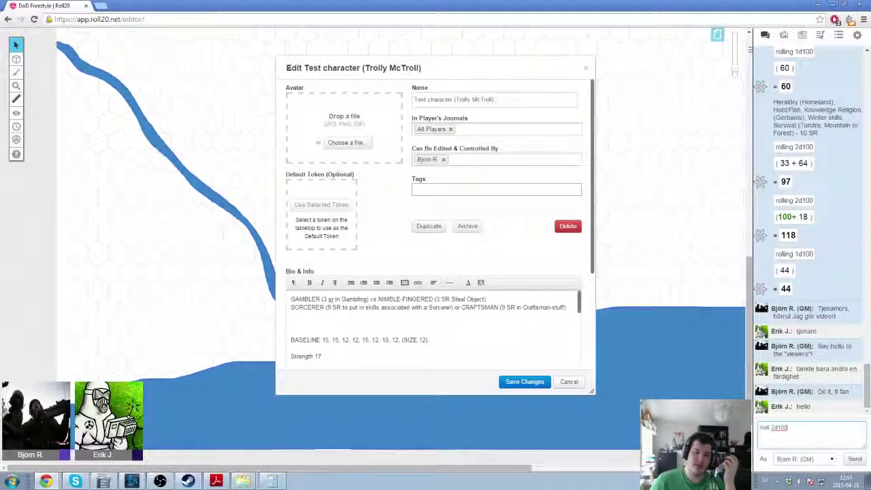
- Examine the CRAFTSMAN entry and the Spiritus (Magical power) characteristic in the bio
drag(462, 307, 565, 308)
scroll(427, 321, down, 5)
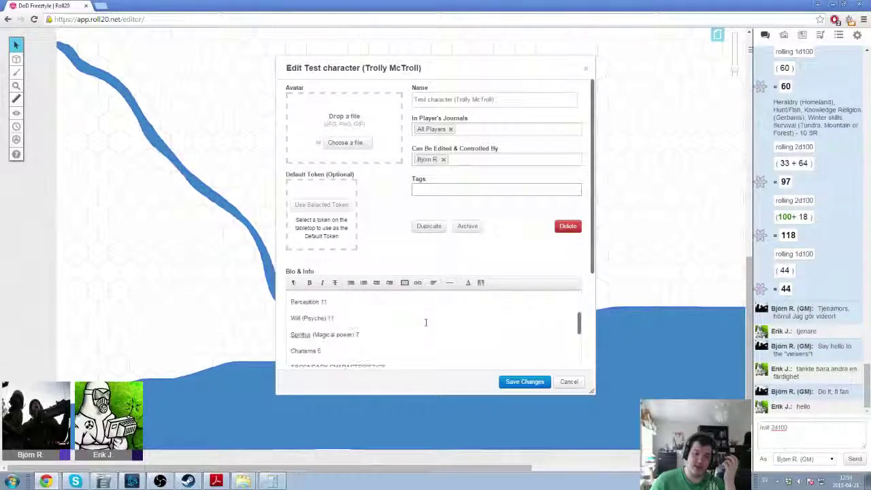
triple_click(364, 336)
click(390, 340)
scroll(378, 333, up, 3)
scroll(381, 334, up, 2)
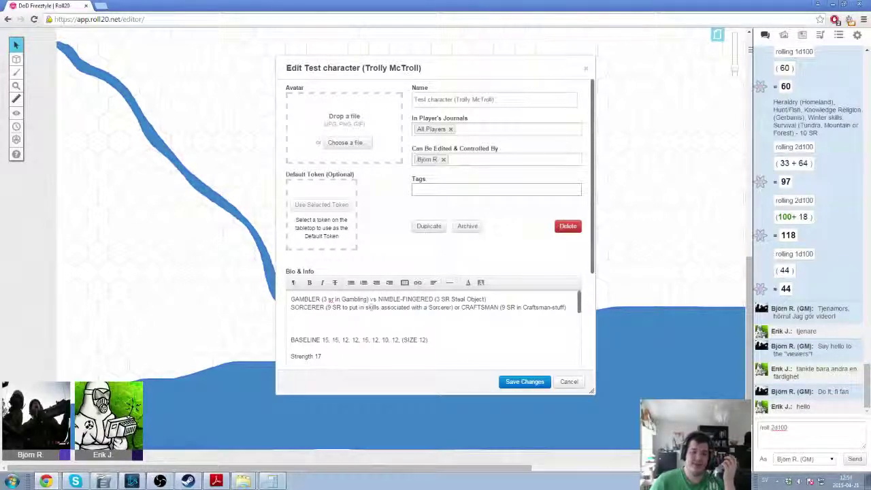
- Compare the skill bonuses of the SORCERER and CRAFTSMAN entries in the bio
drag(327, 307, 427, 308)
click(452, 308)
click(452, 308)
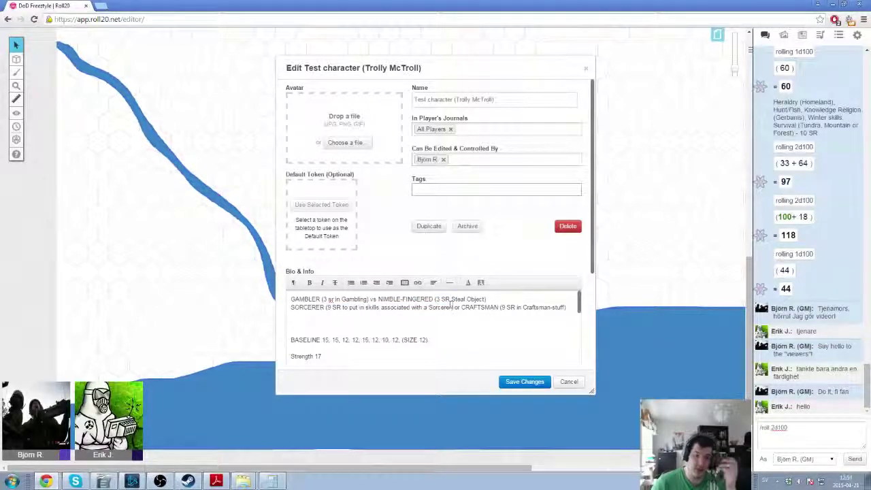
drag(452, 307, 440, 308)
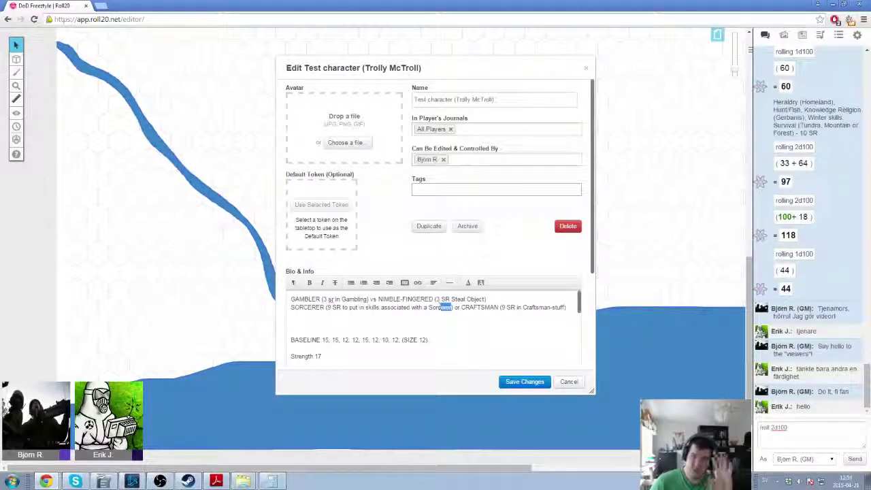
click(452, 307)
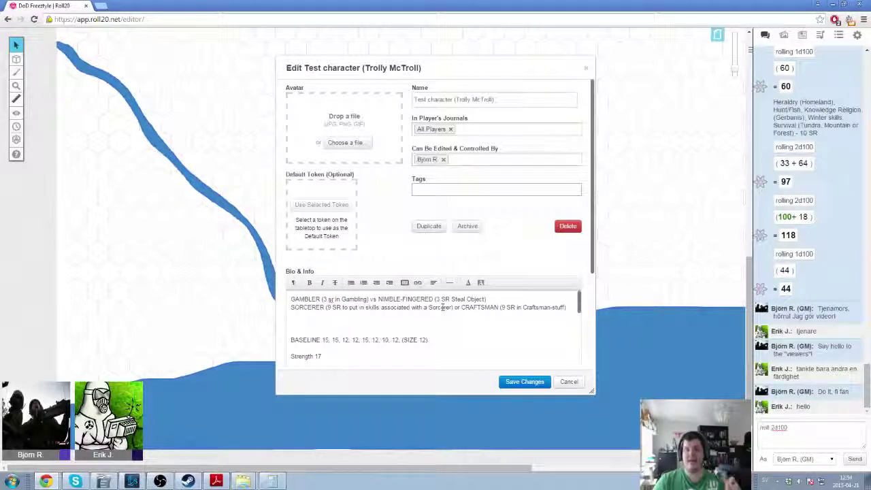
double_click(307, 307)
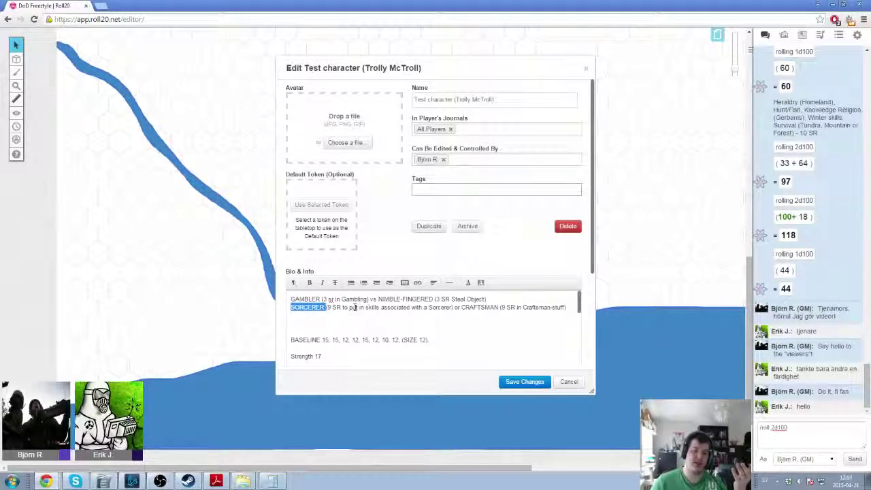
click(354, 308)
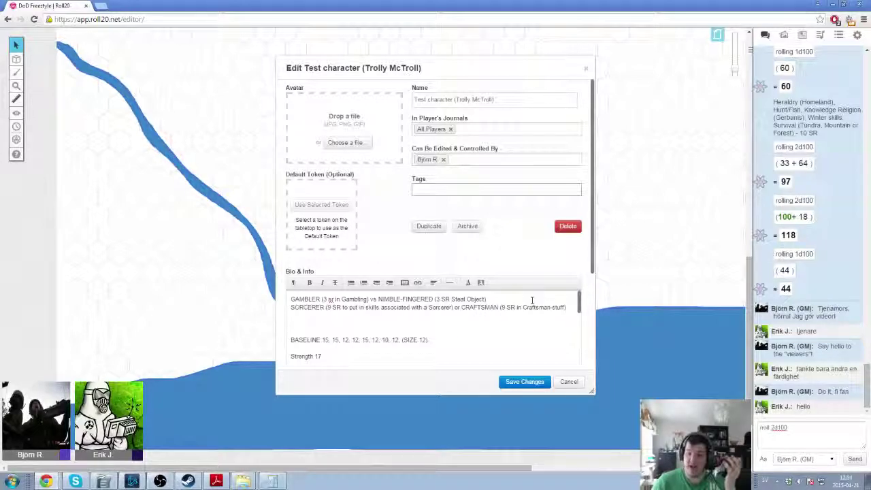
drag(502, 307, 530, 307)
click(564, 308)
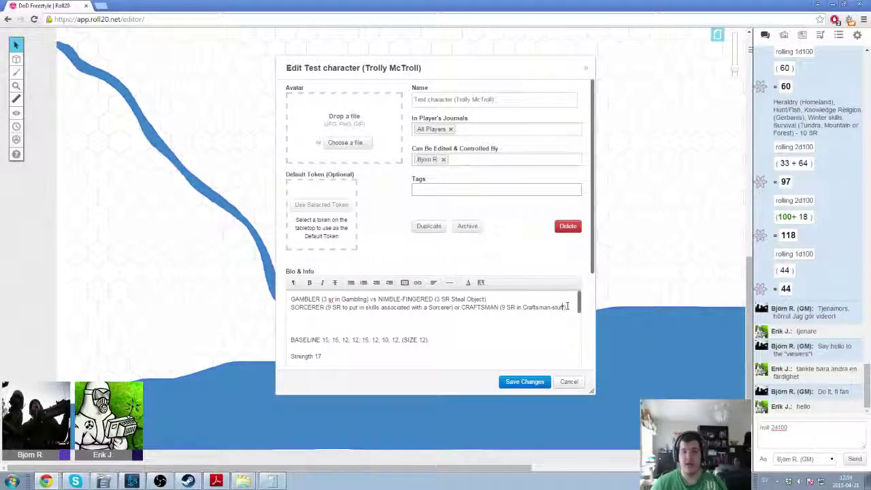
- Look through the bio's characteristics and its primary and secondary skill tables for skills affected by the rolled abilities
text())
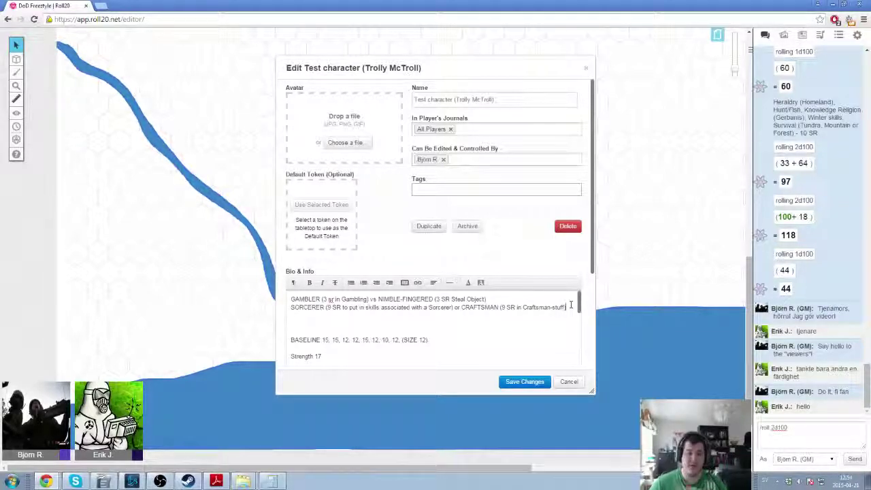
scroll(399, 323, down, 15)
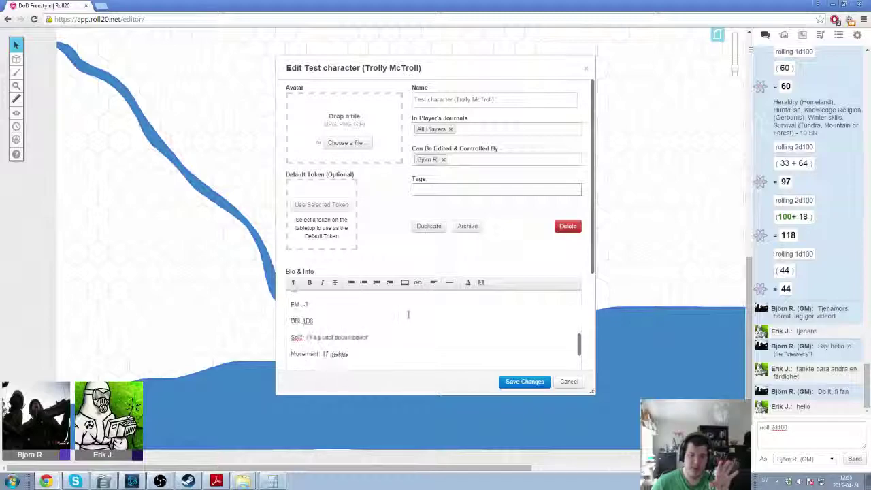
scroll(398, 334, down, 10)
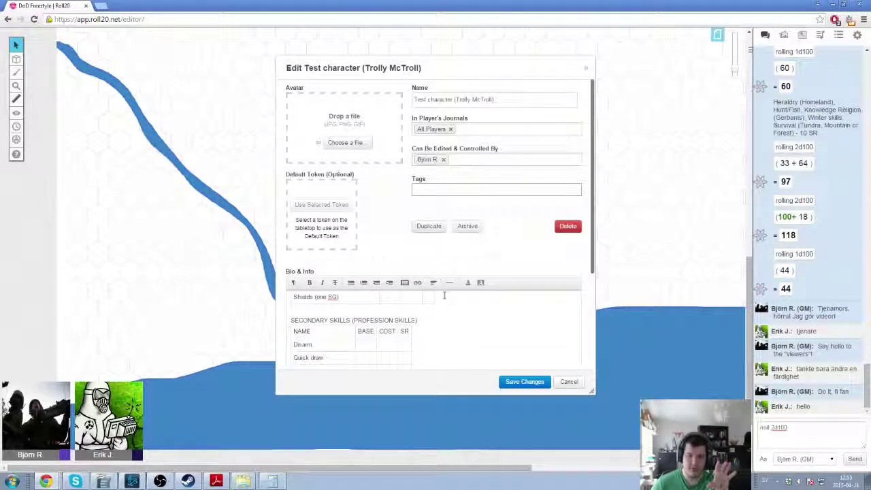
scroll(408, 310, down, 8)
click(329, 324)
scroll(320, 326, up, 2)
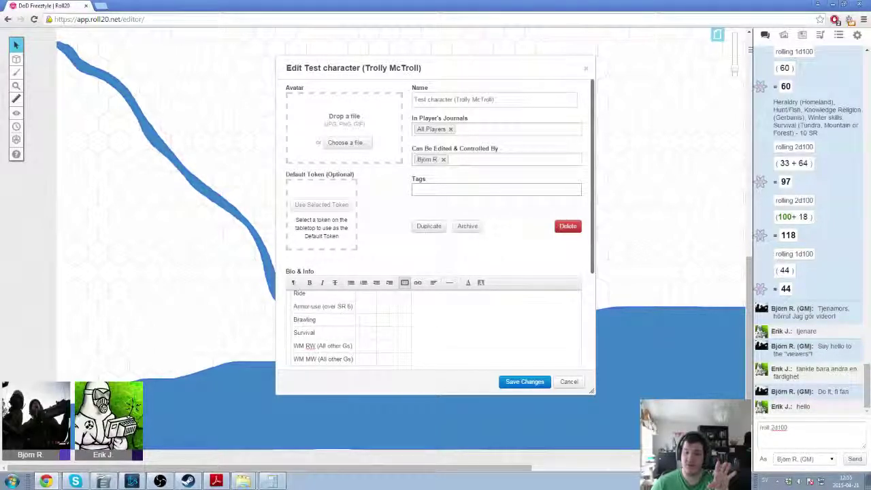
scroll(317, 333, up, 1)
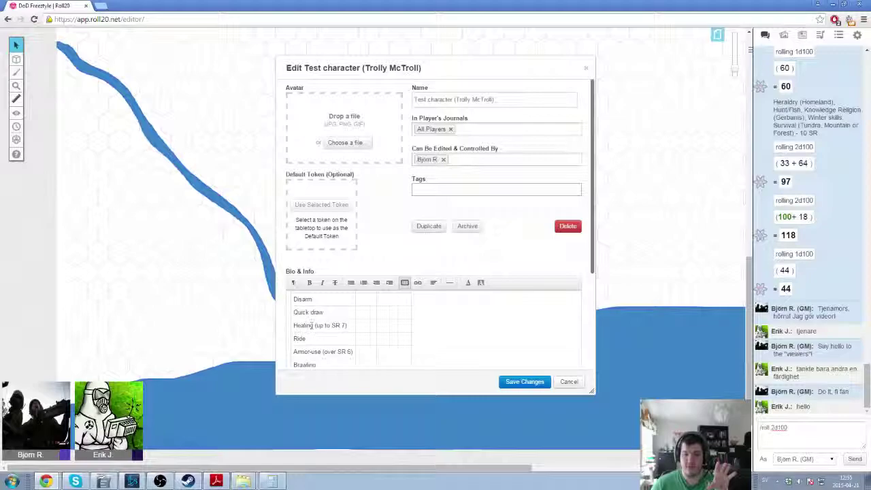
scroll(314, 316, up, 10)
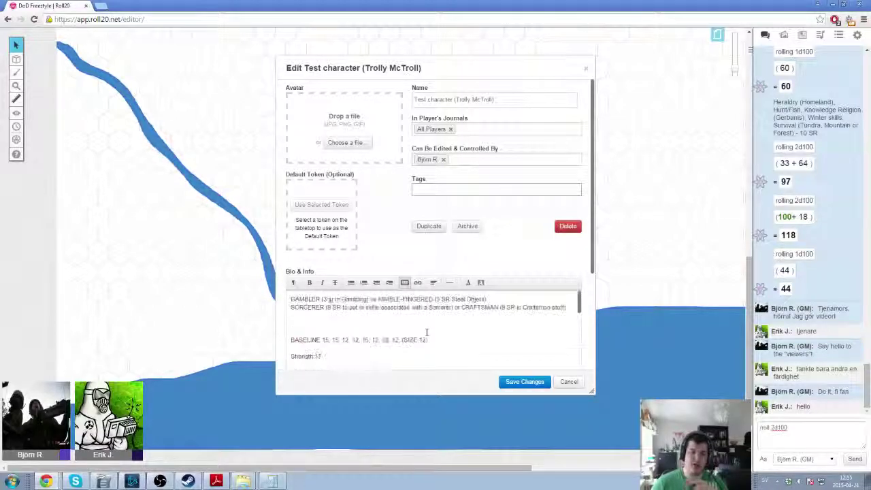
- Remove the extra blank line below the SORCERER line in the bio and send the prepared "/roll 2d100" command in the chat
click(565, 308)
key(Return)
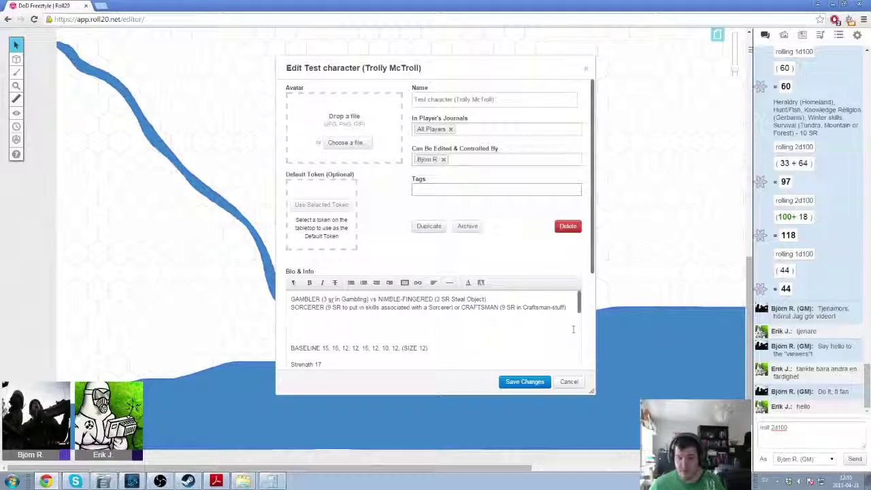
key(BackSpace)
key(BackSpace)
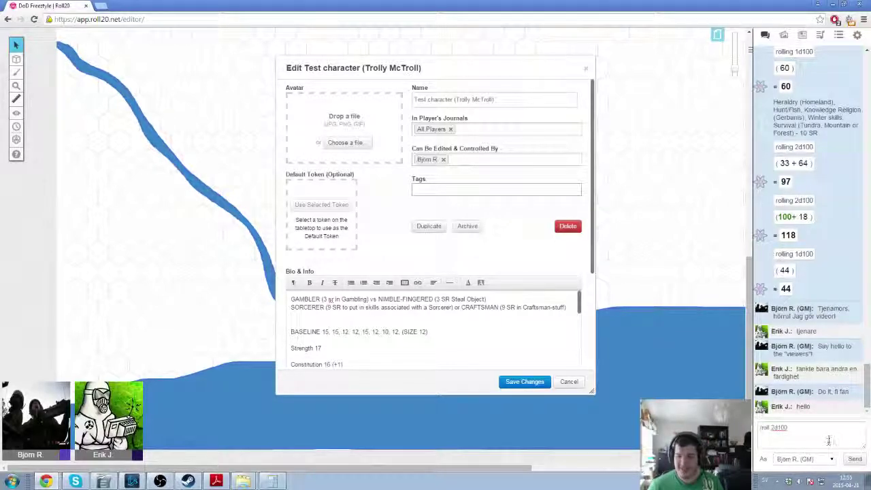
click(829, 440)
key(Return)
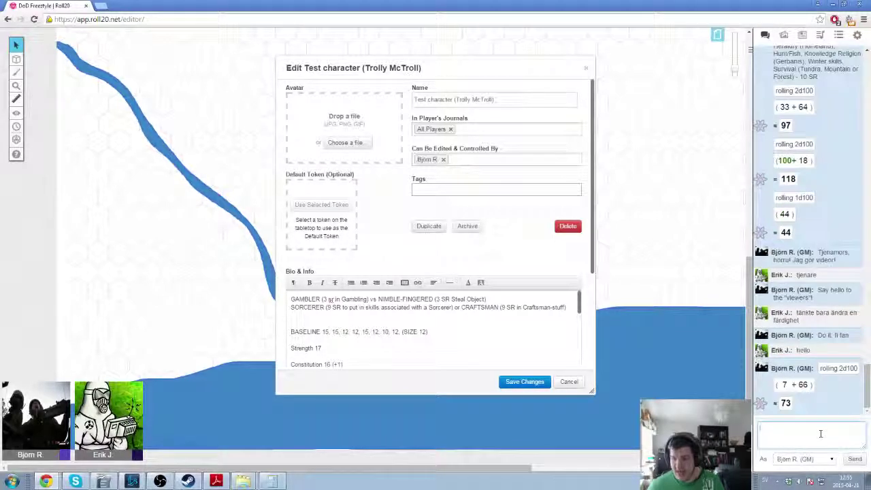
- Add "MIND FOR LETTERS (3 SR in EVERY Read/Write-skill) vs" on the line below the SORCERER entry in the bio
click(306, 319)
text(MIND-FOR)
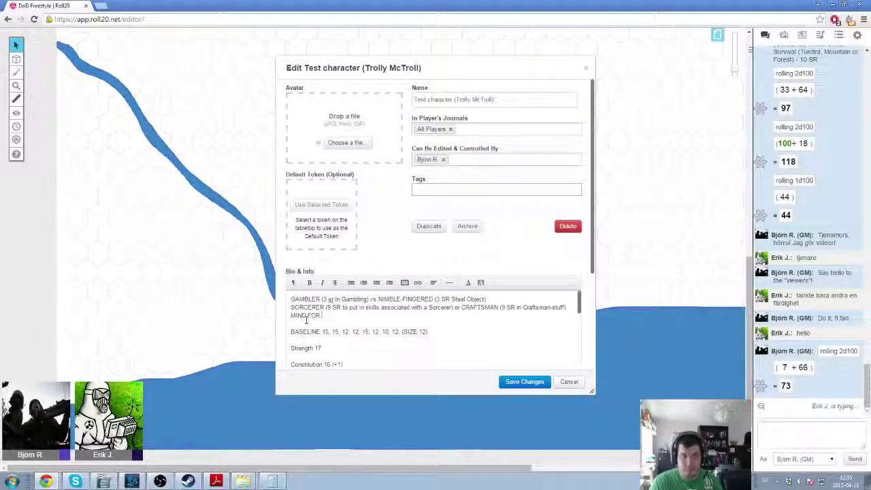
text( LETTERS )
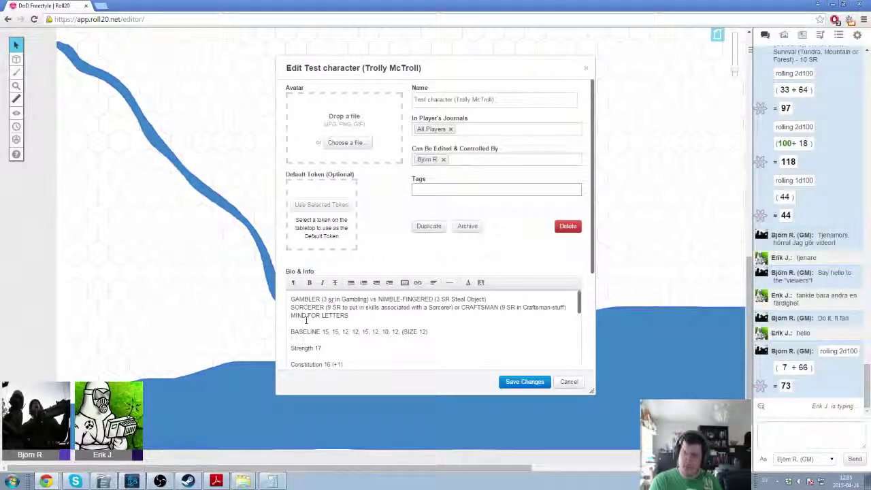
text(()
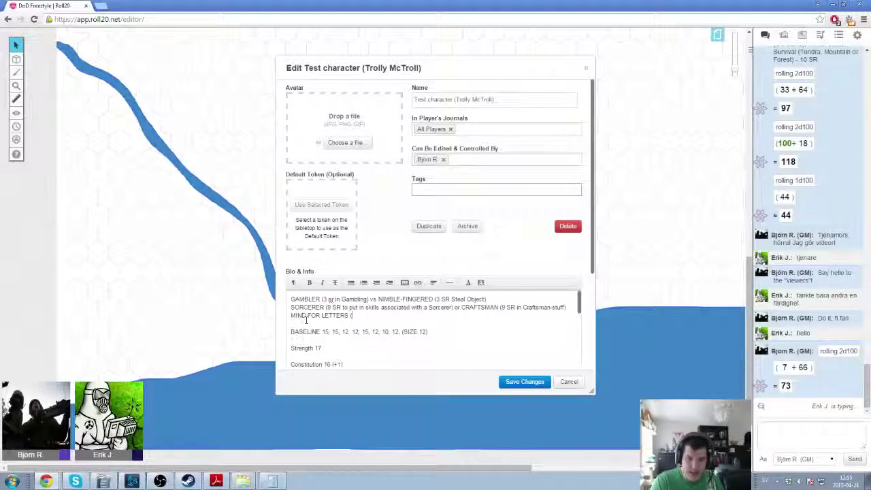
text(3 SR in EVERY Read/Write-skill) vs)
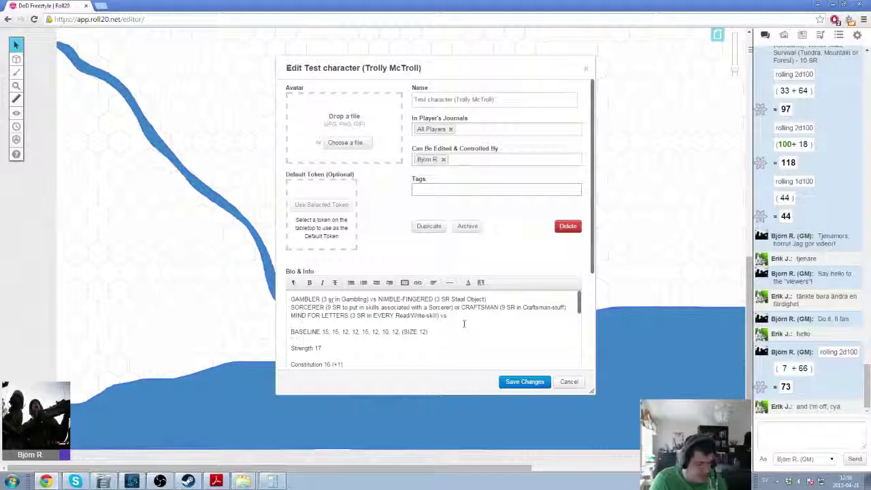
- Complete the MIND FOR LETTERS line with "ENDURING (always +3 to any CON-roll when it comes to pushing yourself)"
text(E)
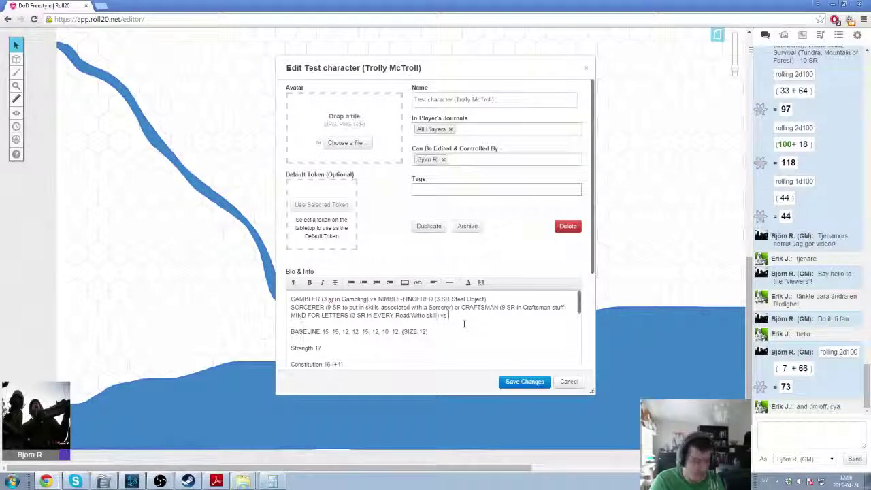
text(ENDURIN)
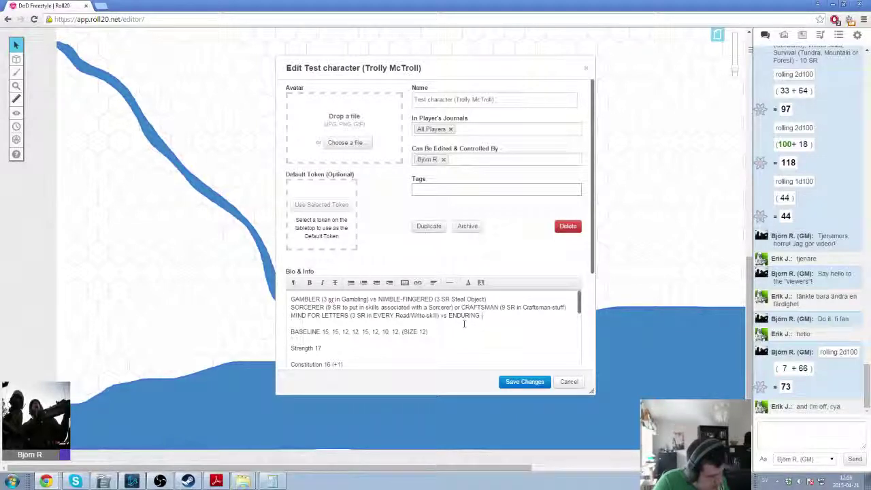
text(G ()
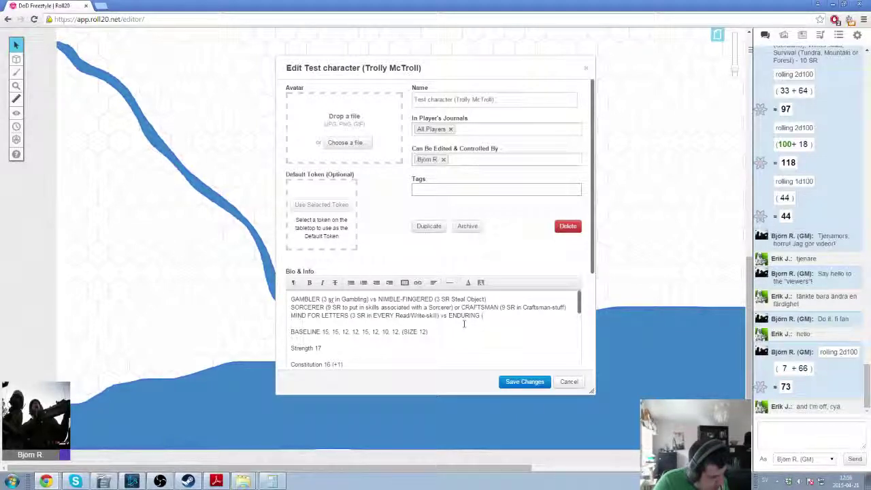
text(always +3 to any CON-roll)
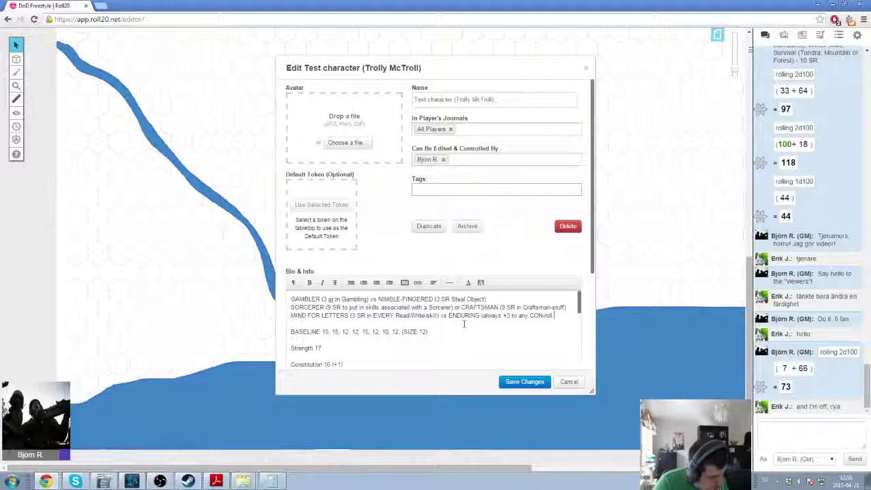
text()when it comes to pushing yourself))
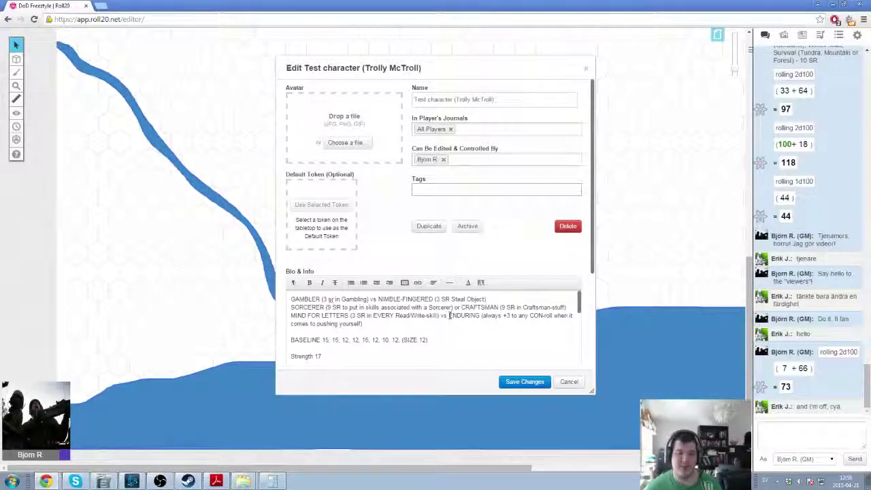
- Compare the ENDURING and MIND FOR LETTERS entries in the bio
double_click(450, 316)
click(486, 316)
drag(293, 313, 436, 316)
click(423, 318)
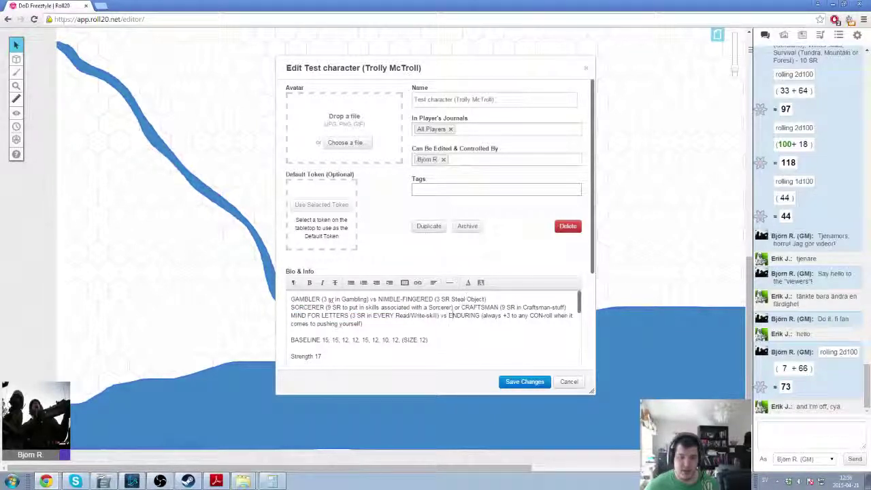
- Make the chosen abilities NIMBLE-FINGERED, CRAFTSMAN and MIND FOR LETTERS bold in the bio
drag(379, 299, 433, 299)
click(309, 283)
click(328, 300)
drag(462, 307, 498, 307)
click(310, 283)
drag(291, 315, 350, 316)
click(310, 282)
click(392, 315)
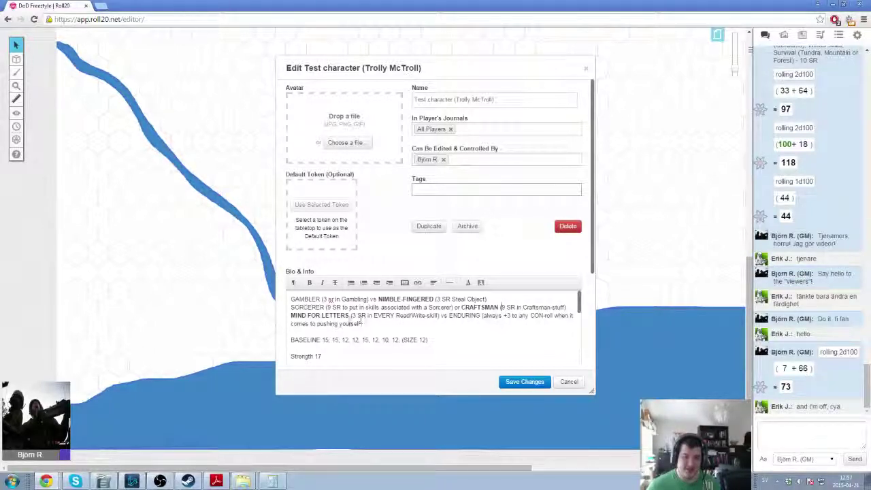
- Review the MIND FOR LETTERS bonus and look through the bio for the TERTIARY SKILLS (GENERAL SKILLS) table
drag(351, 316, 392, 316)
click(419, 316)
scroll(435, 318, down, 10)
scroll(445, 318, up, 3)
scroll(440, 317, down, 3)
scroll(440, 317, up, 3)
scroll(415, 317, down, 3)
scroll(326, 338, down, 8)
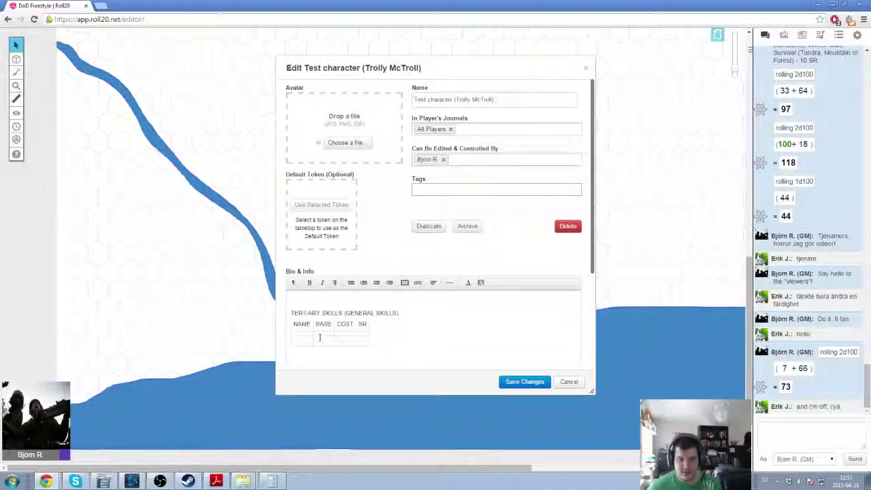
- Fill the first empty row of the tertiary skills table with name "E R/W skill", base INT, cost 5 and SR 3
click(309, 333)
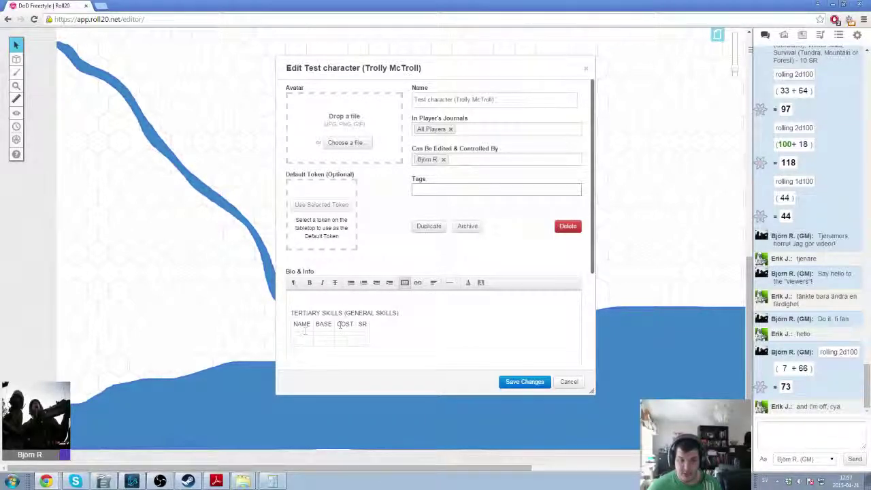
scroll(342, 325, down, 3)
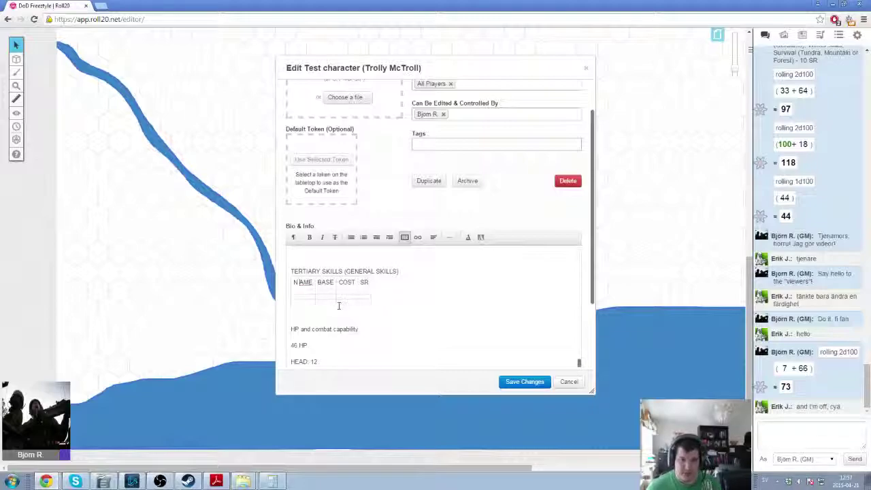
drag(338, 306, 306, 294)
click(306, 294)
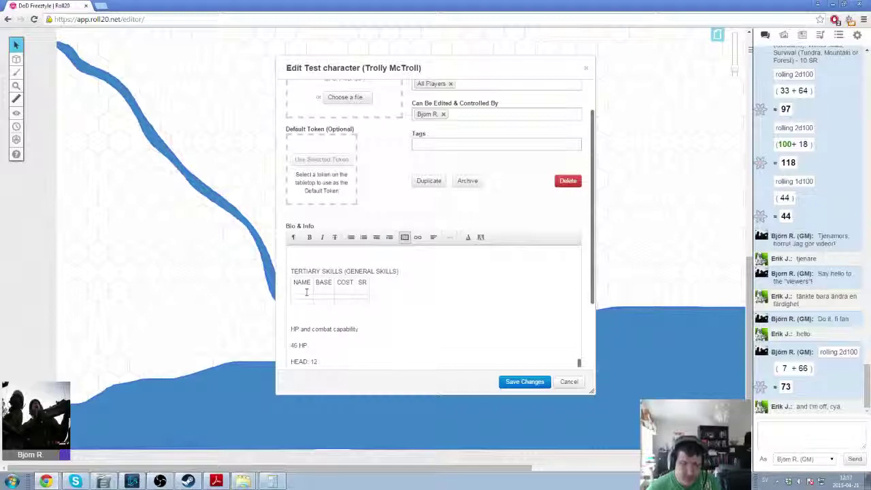
text(asd)
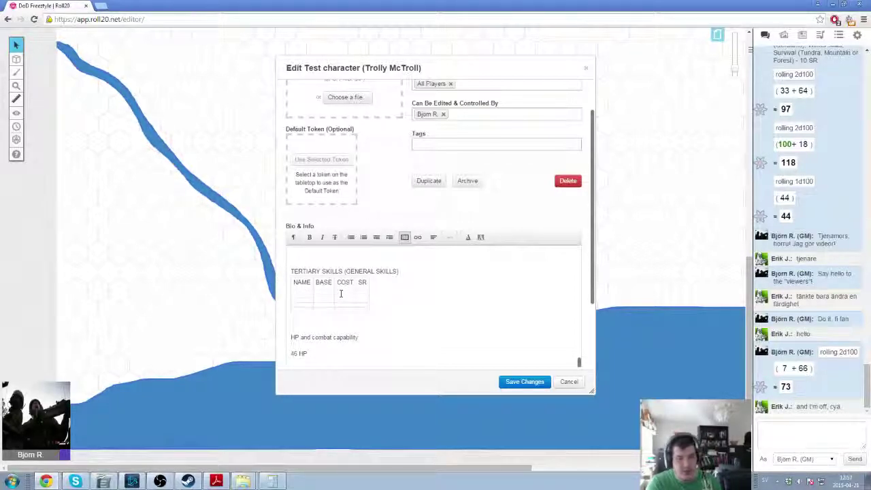
text(E R/W skill)
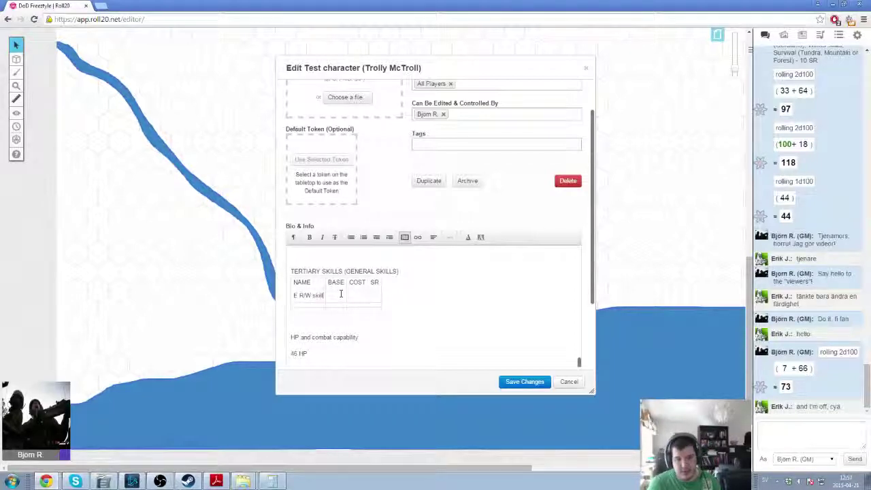
text(INT)
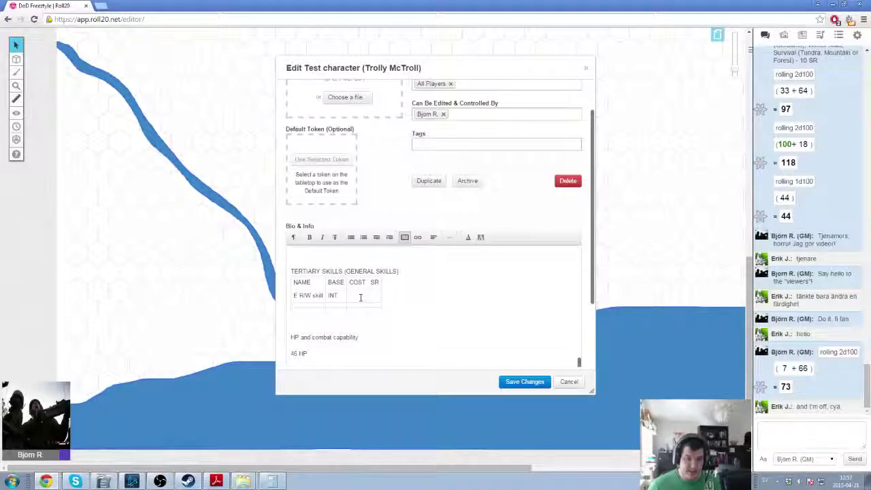
text(3)
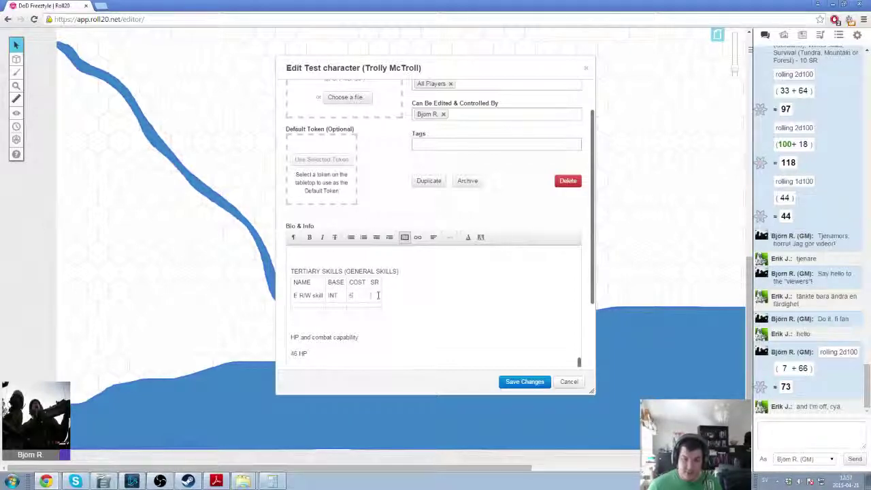
text(3)
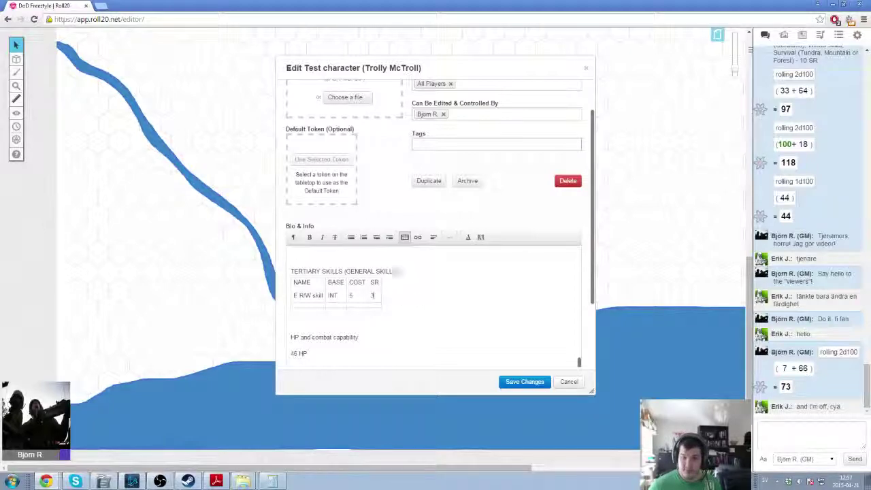
- Add two more rows to the tertiary skills table below the empty row under "E R/W skill"
click(302, 308)
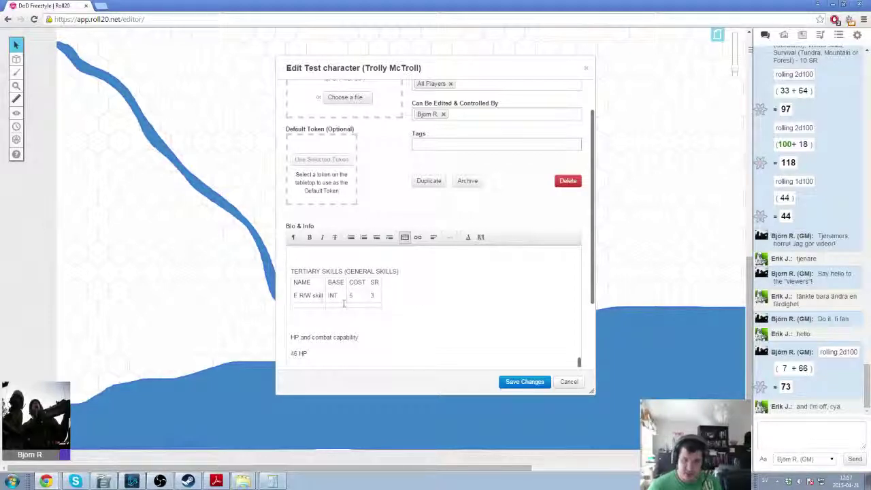
text(asd)
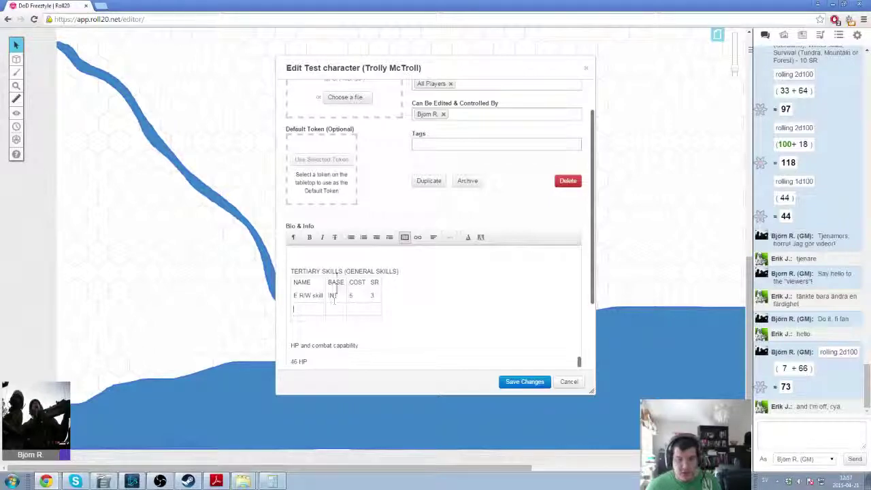
click(405, 236)
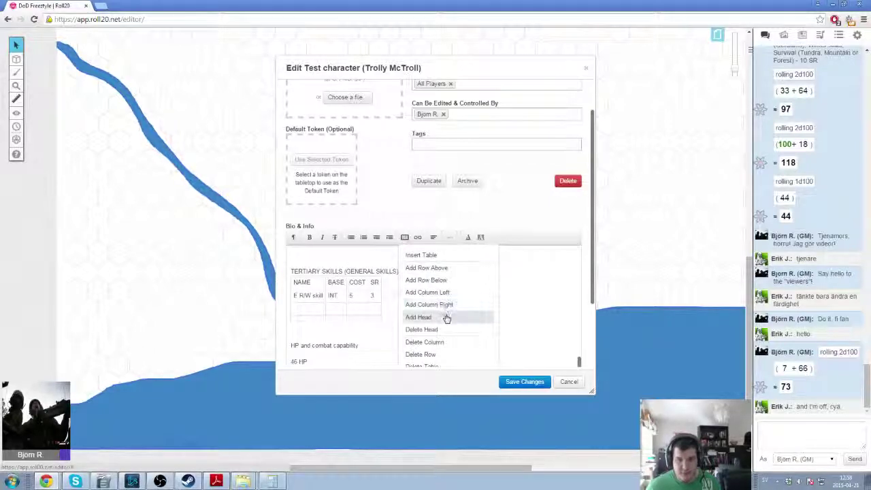
click(462, 280)
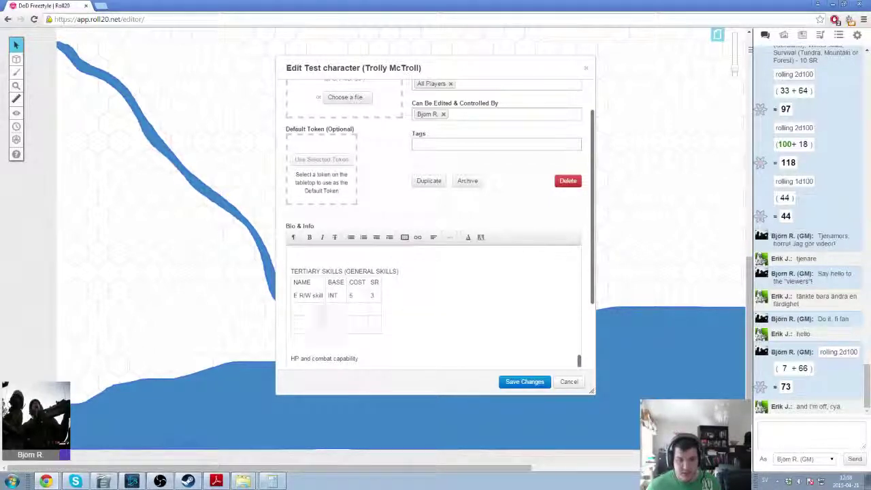
click(404, 237)
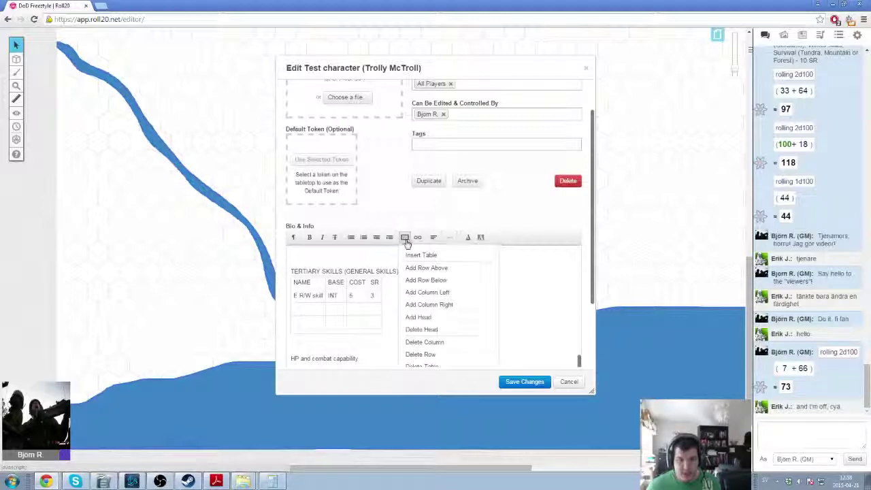
click(445, 283)
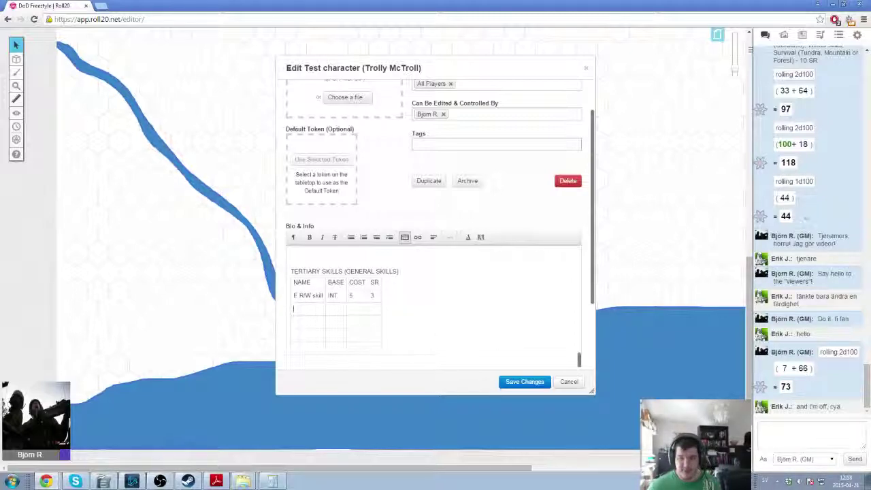
- Fill the row below "E R/W skill" in the tertiary skills table with name "Hunt/Fish", base INT and SR 3
scroll(803, 242, up, 5)
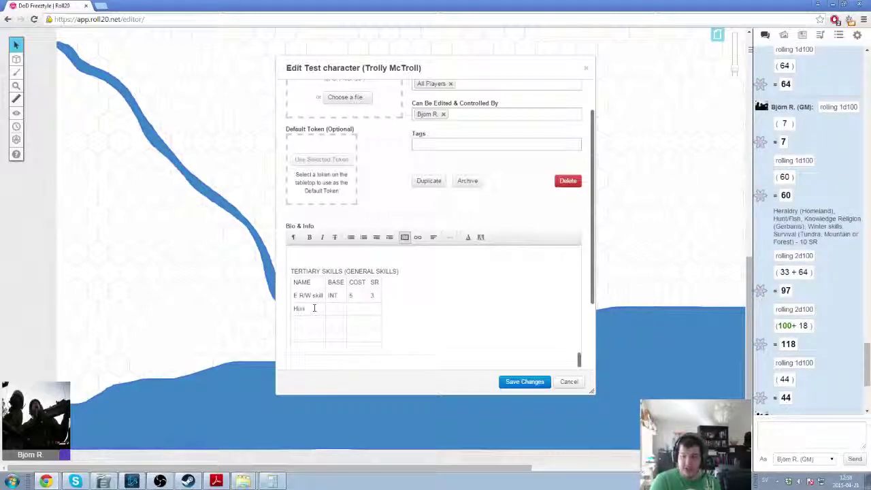
text(t)
click(345, 310)
text(IN)
text(T)
text(/Fish)
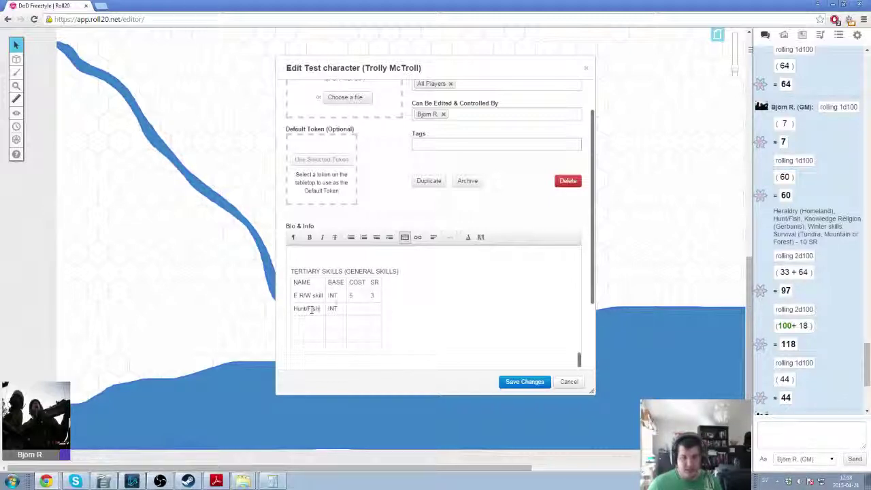
click(361, 312)
click(370, 310)
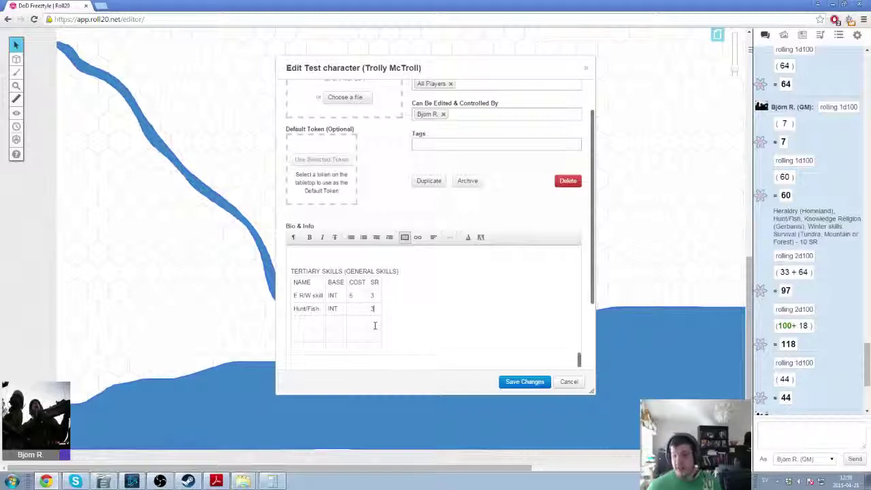
- Fill the next tertiary skills row with name "Winter skills", base INT and SR 3
click(306, 322)
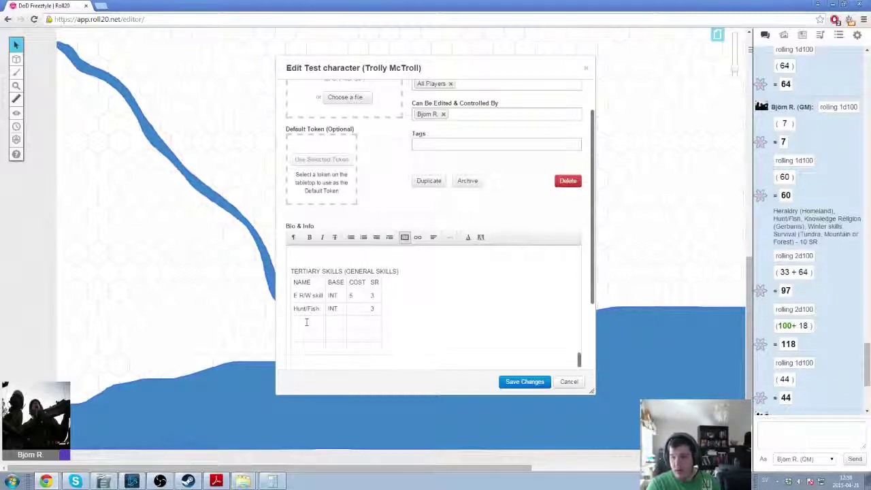
text(Winter skills )
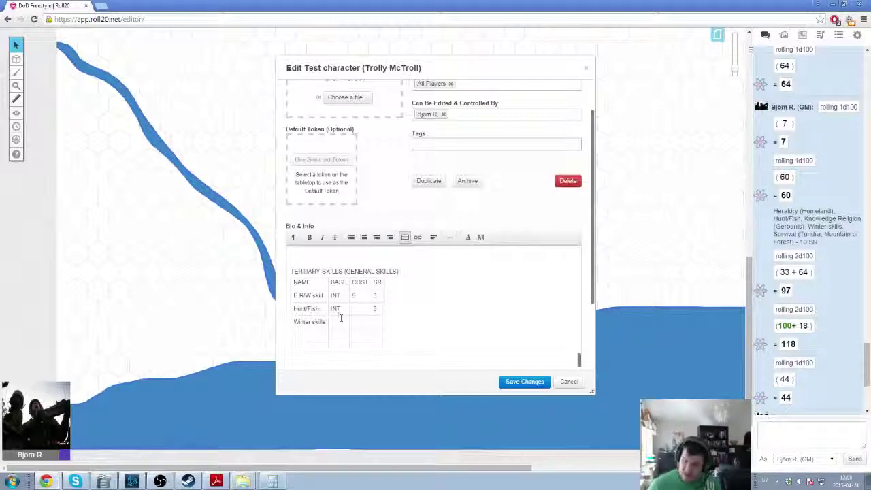
text(INT)
click(378, 321)
text(3)
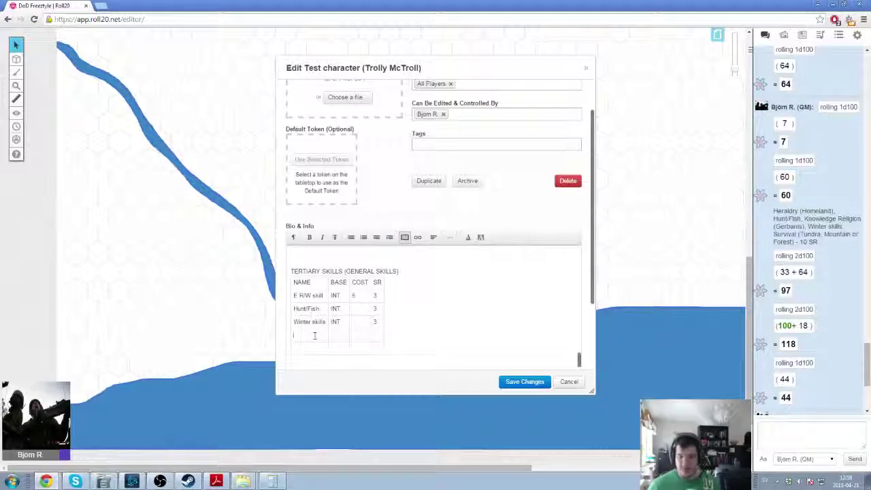
- Name the next tertiary skill "Survival (Mountain)" and rename Survival in the secondary skills table as "Survival (Forest)"
click(314, 336)
text(Survival (Forest))
scroll(320, 332, up, 5)
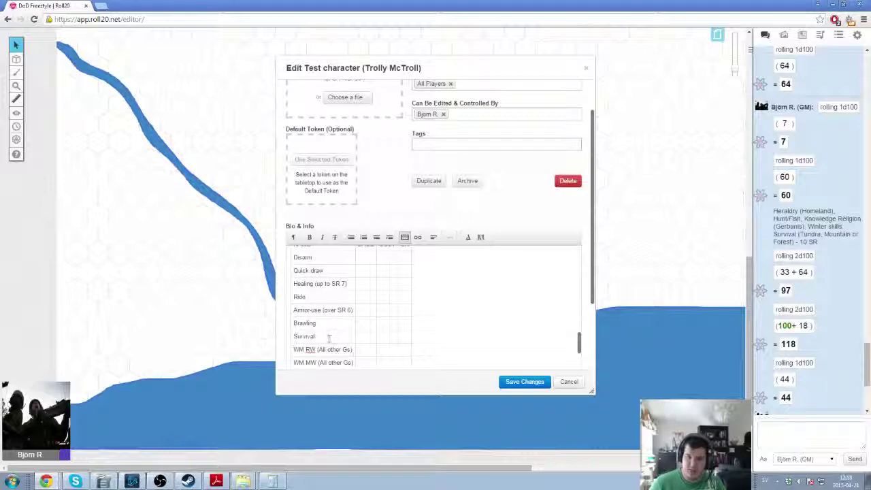
click(328, 338)
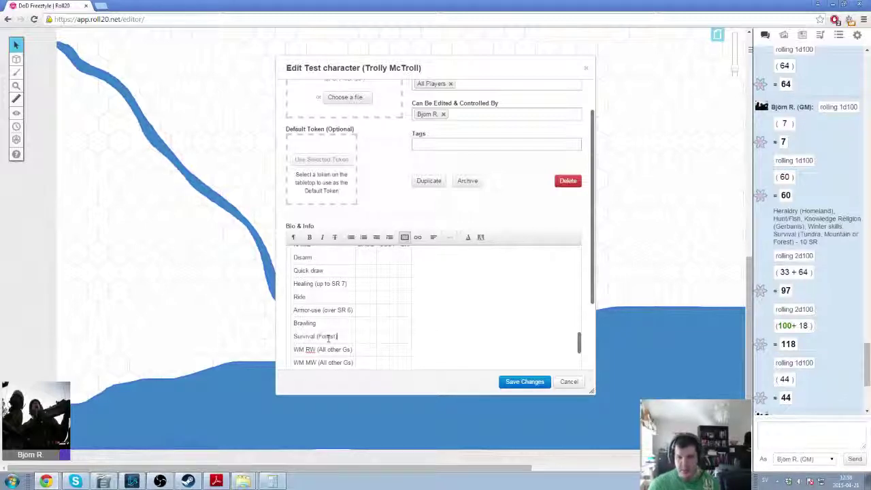
scroll(328, 338, down, 5)
drag(337, 335, 317, 335)
text((Mountain))
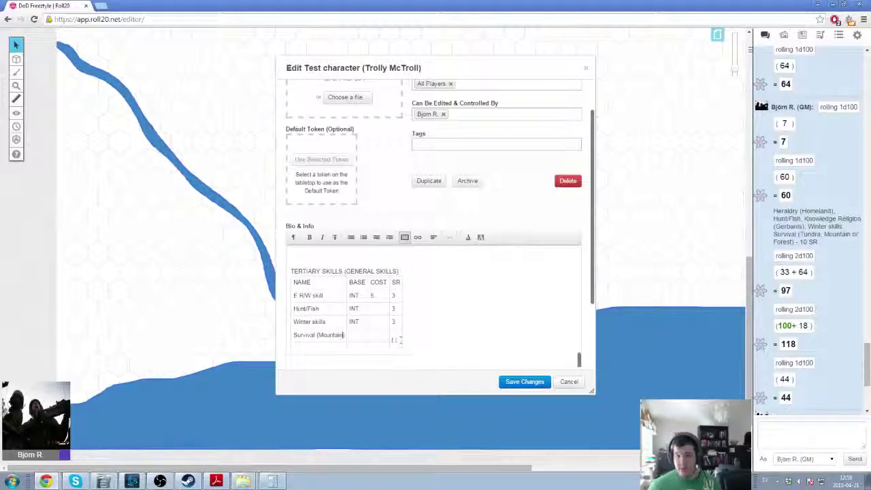
- Compare the two Survival entries and set the SR of Survival (Mountain) to 2
scroll(381, 320, up, 3)
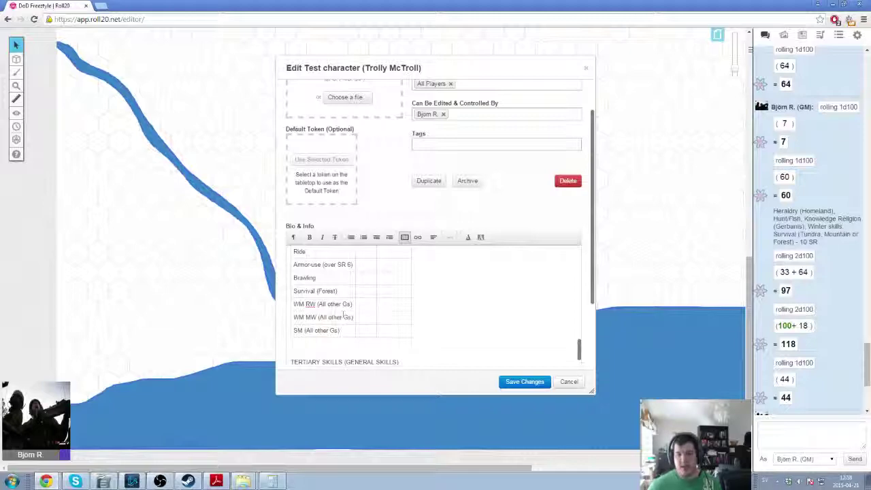
scroll(347, 306, down, 5)
scroll(335, 289, up, 3)
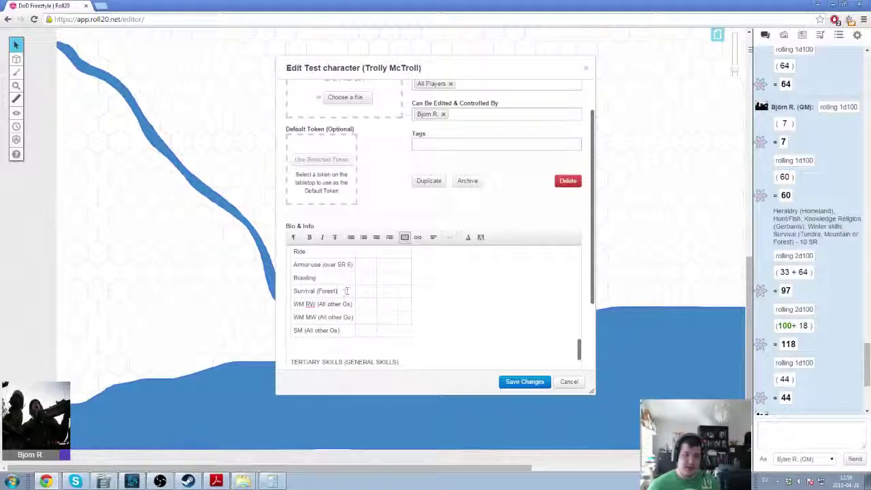
scroll(346, 291, down, 5)
scroll(352, 297, up, 2)
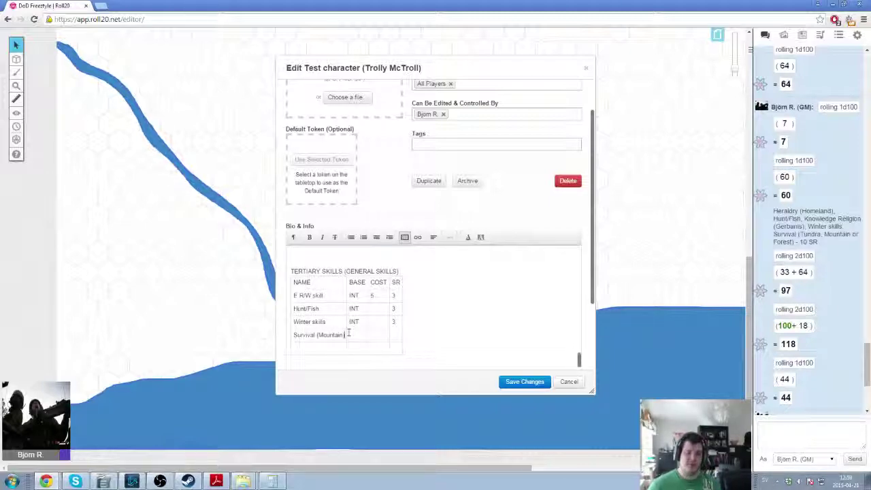
click(395, 334)
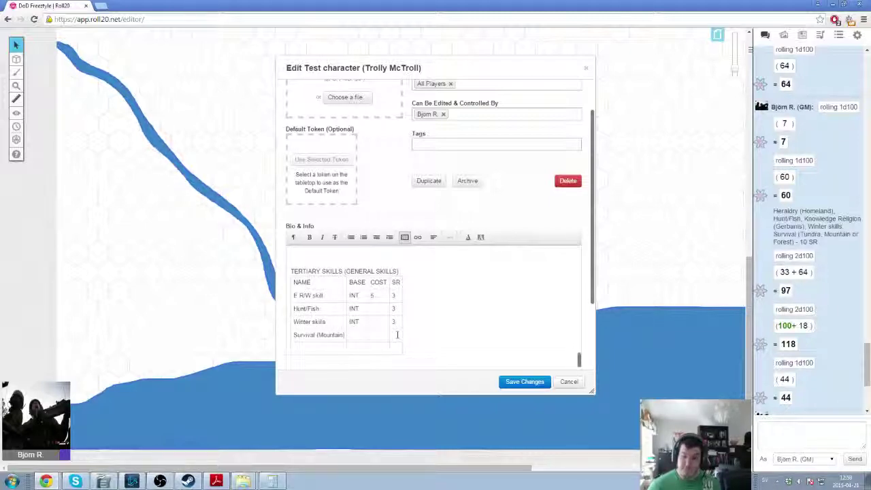
text(3)
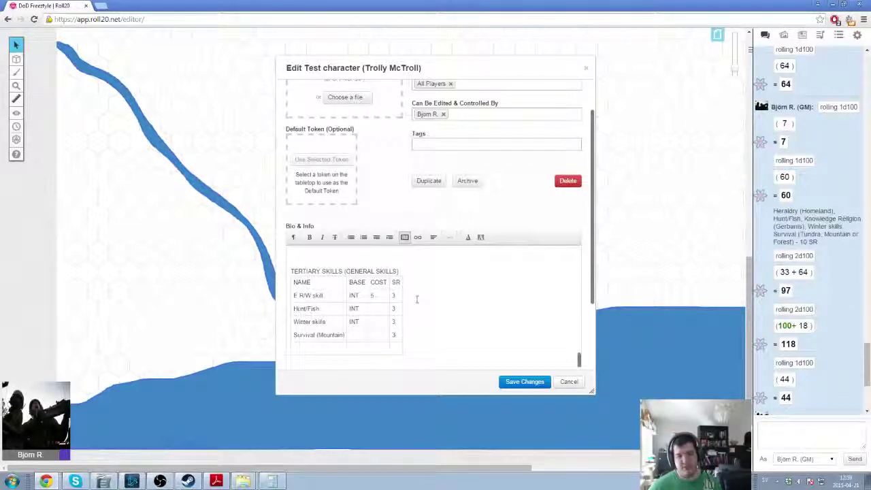
click(317, 348)
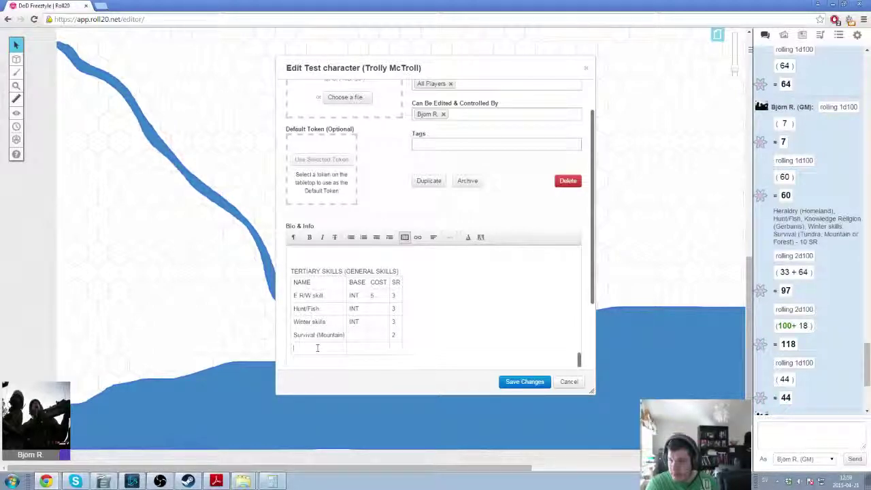
- Give Survival (Forest) in the secondary skills table SR 2 and base INT, and set the base of Survival (Mountain) to INT
scroll(331, 340, up, 5)
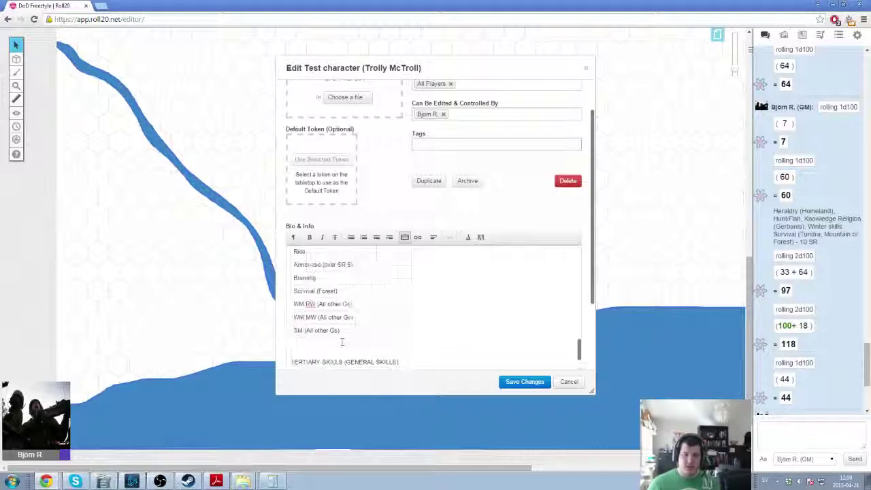
scroll(399, 298, up, 1)
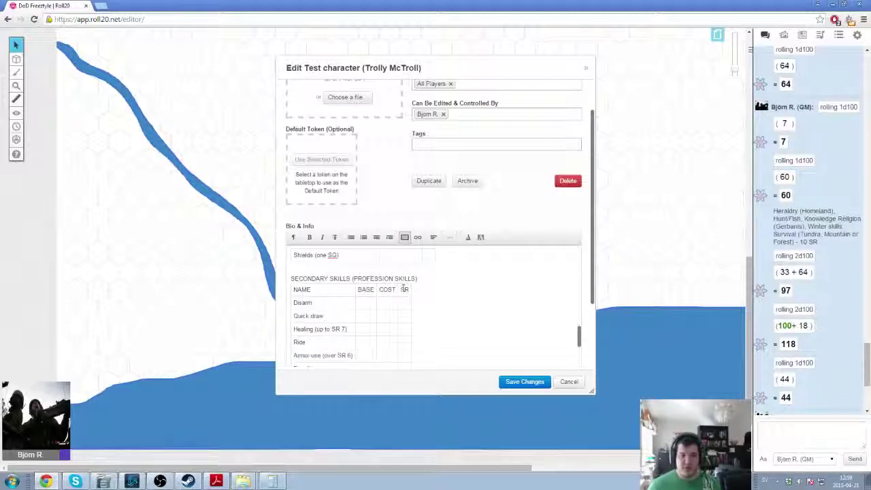
scroll(399, 299, down, 2)
click(398, 293)
text(3)
scroll(436, 320, up, 1)
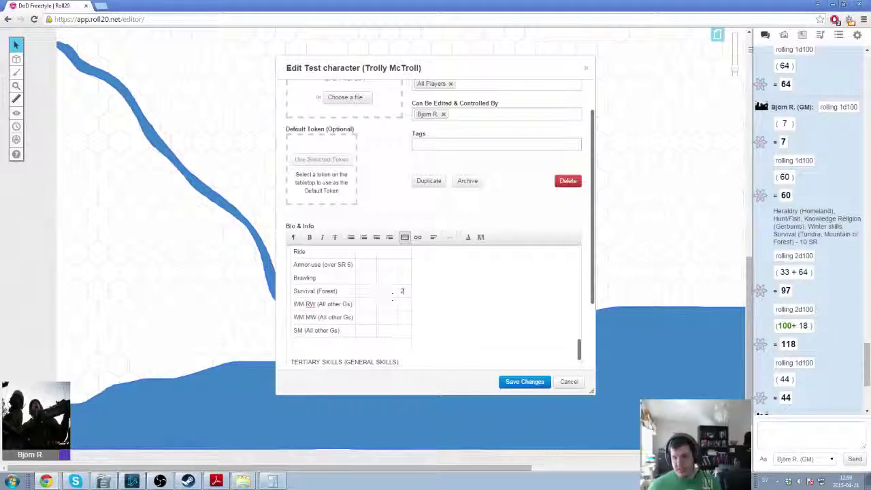
scroll(411, 324, down, 1)
scroll(411, 324, up, 1)
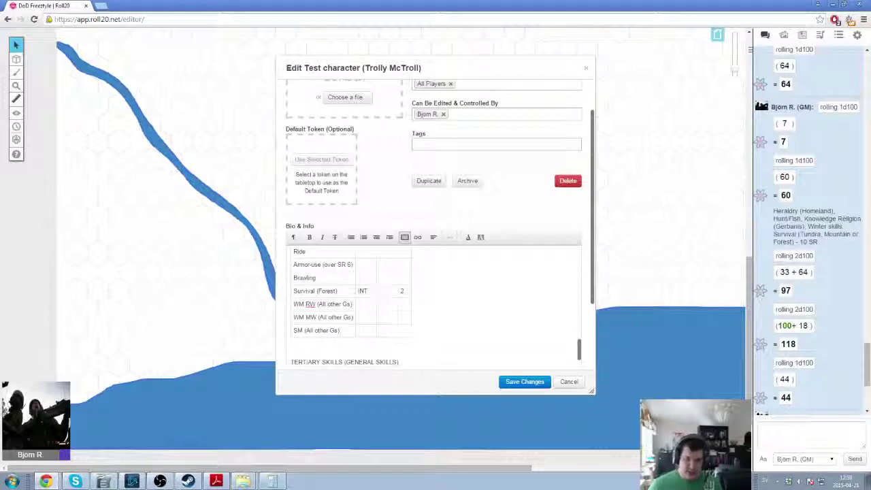
scroll(375, 297, down, 1)
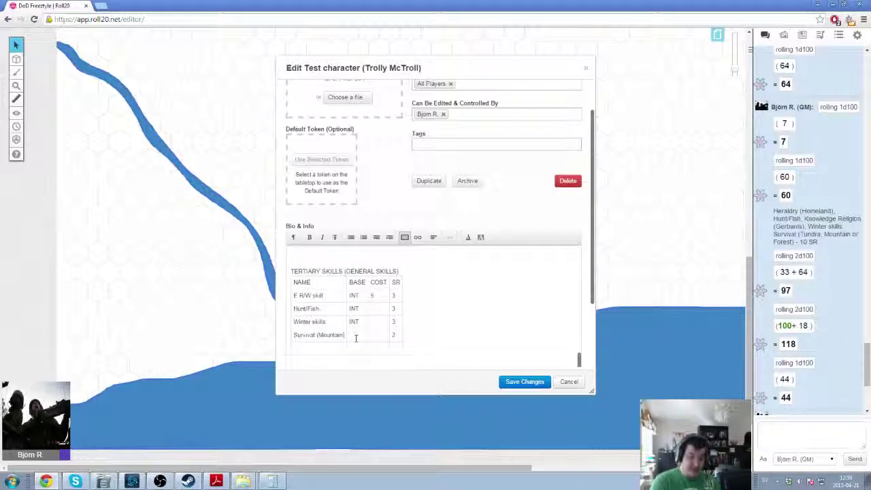
text(INT)
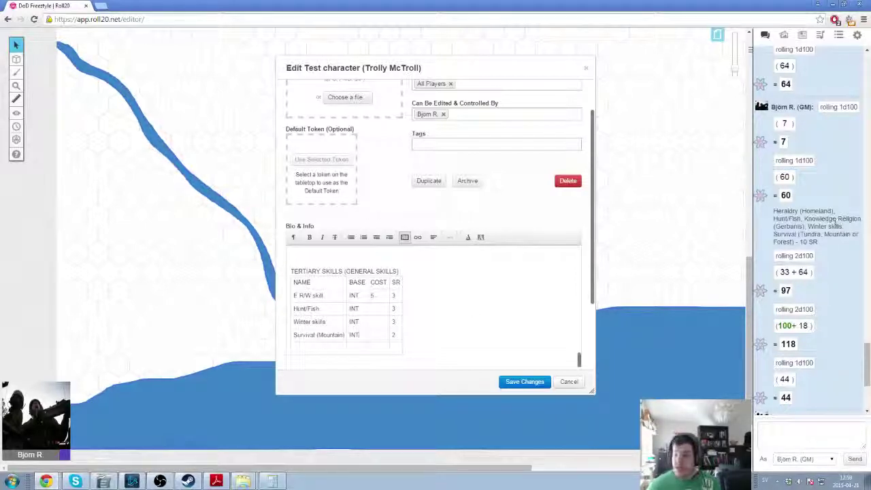
- Switch to the Drakar och Demoner rulebook in Adobe Reader and find the Hantverkare profession on page 26
scroll(835, 221, down, 5)
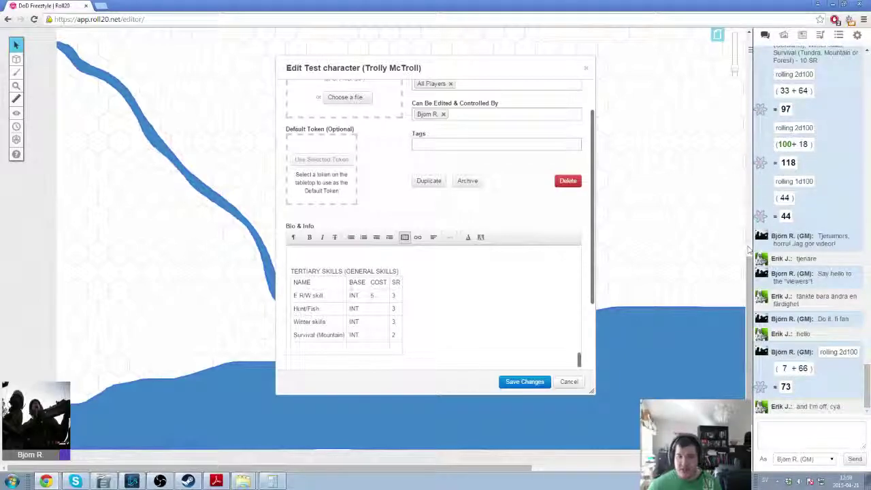
key(alt+Tab)
scroll(411, 300, up, 3)
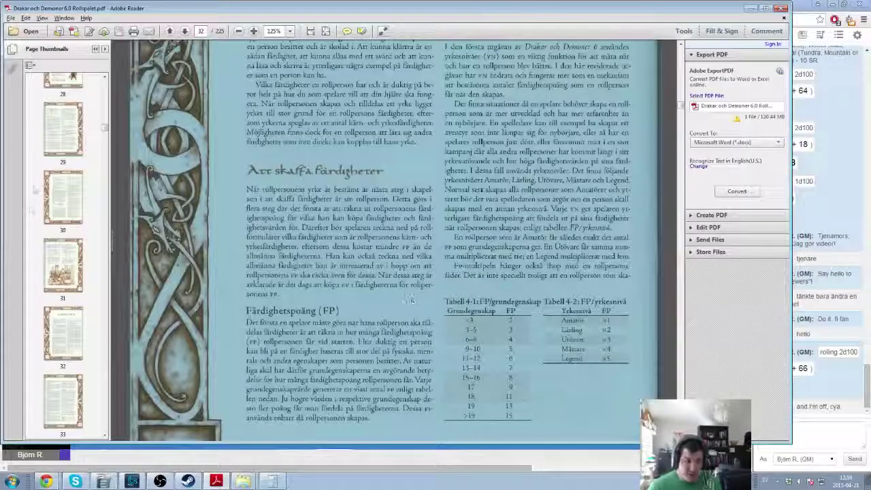
scroll(80, 206, up, 5)
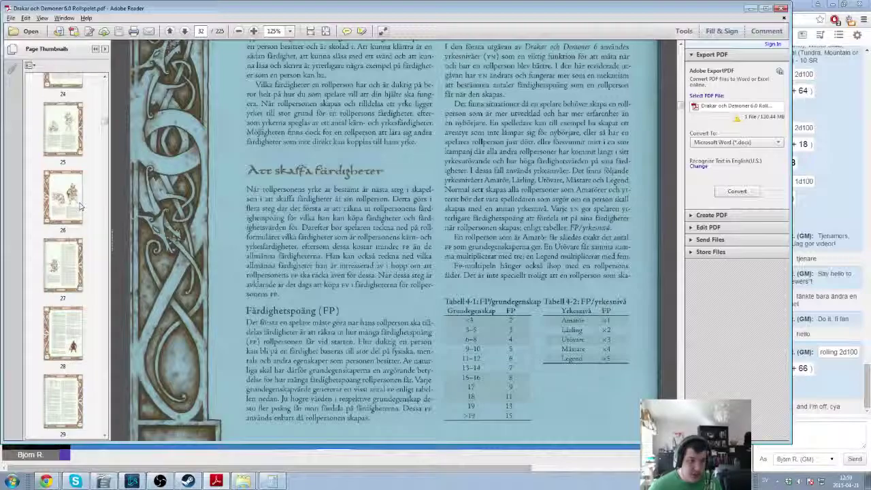
click(74, 194)
scroll(421, 277, down, 1)
scroll(421, 277, down, 7)
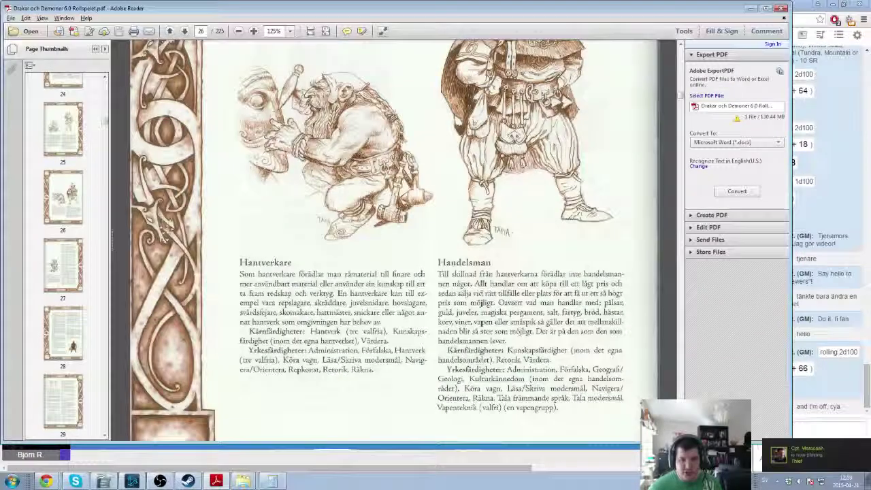
scroll(310, 295, down, 1)
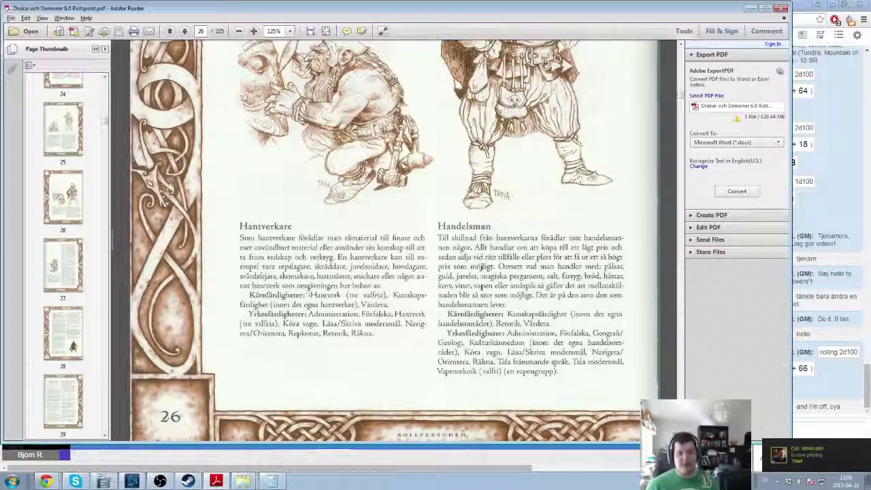
- Read the Hantverkare's Kärnfärdigheter and Yrkesfärdigheter to see which craft and knowledge skills apply
drag(307, 295, 391, 297)
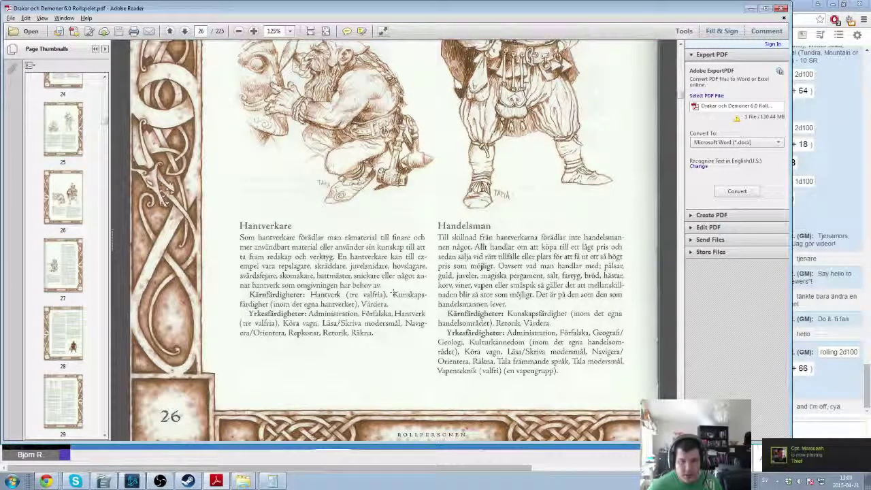
click(392, 296)
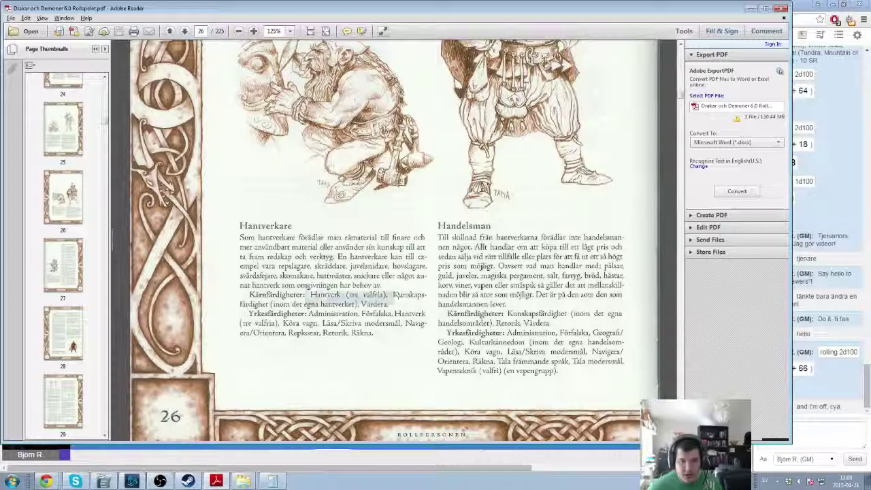
double_click(412, 295)
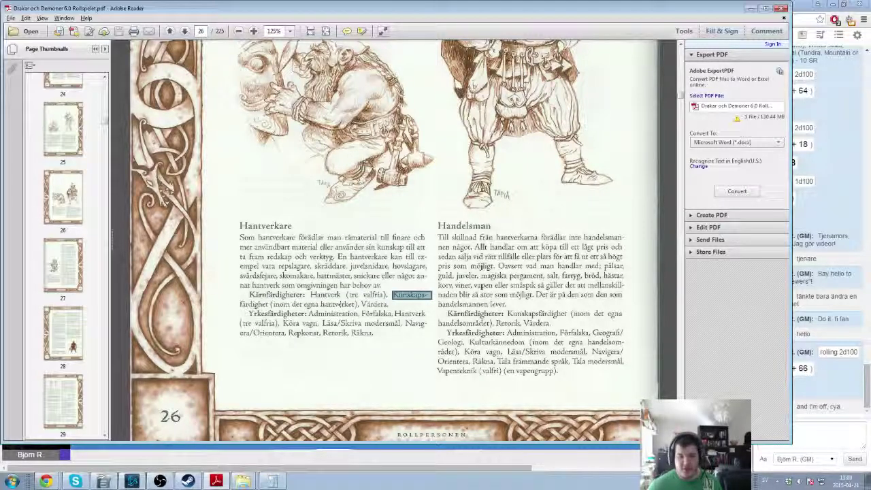
click(361, 302)
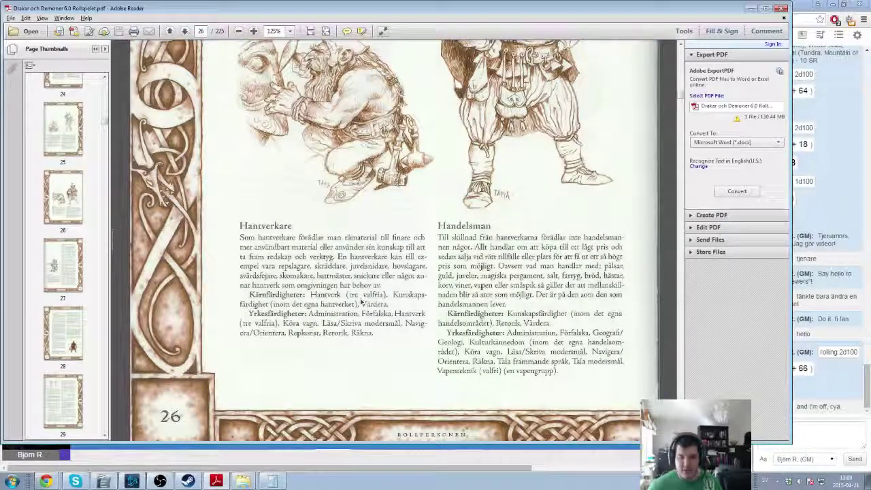
drag(361, 301, 390, 254)
click(390, 255)
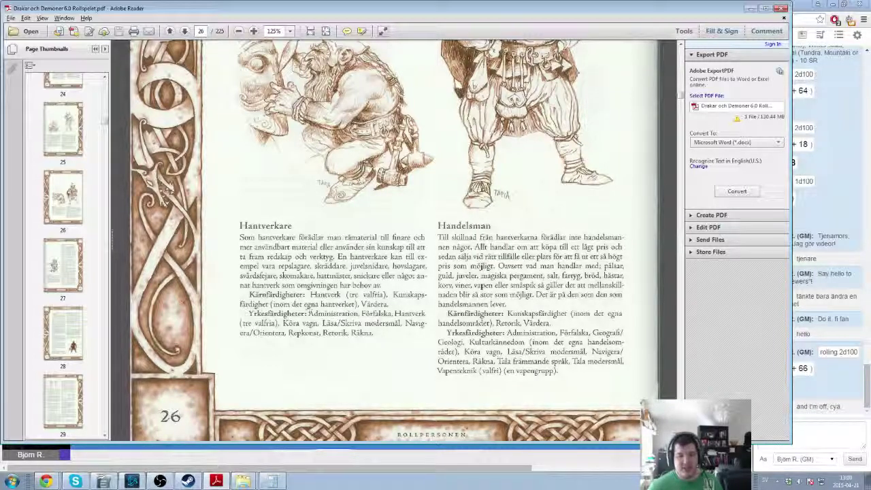
click(358, 312)
click(358, 312)
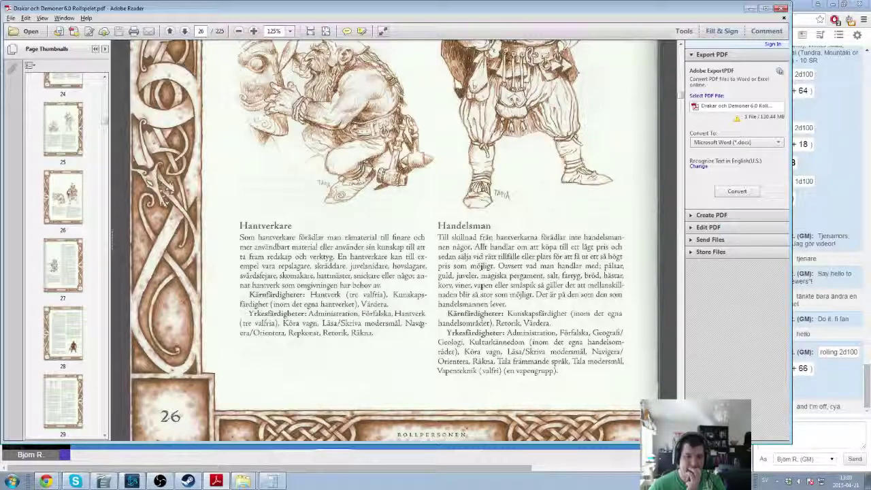
- Return to the character's bio in Roll20 and add two empty rows below Survival (Mountain) in the tertiary skills table
key(alt+Tab)
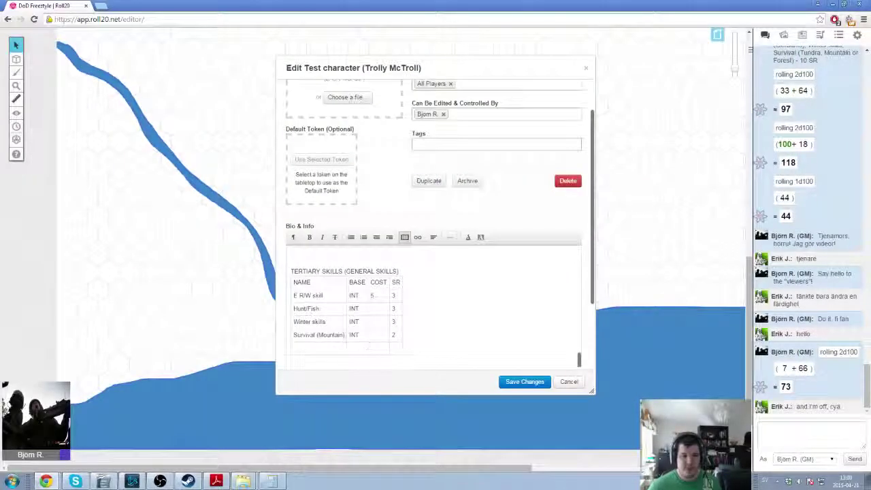
scroll(333, 299, down, 1)
click(330, 293)
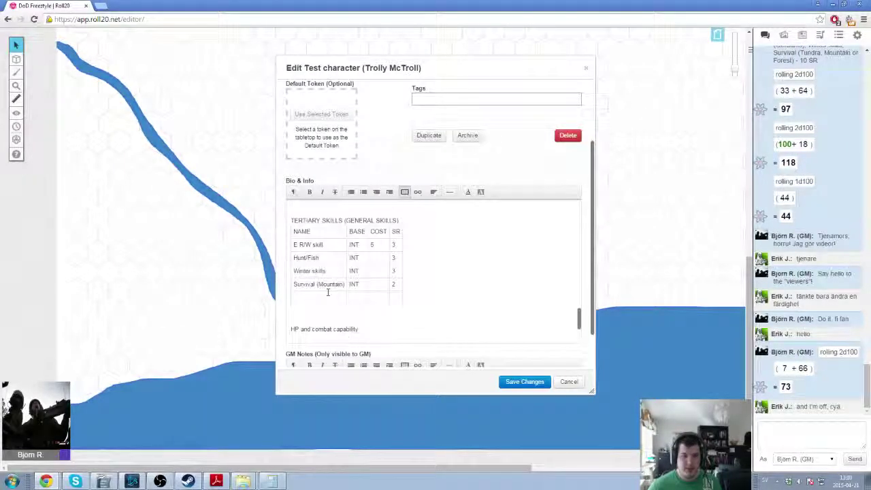
click(405, 192)
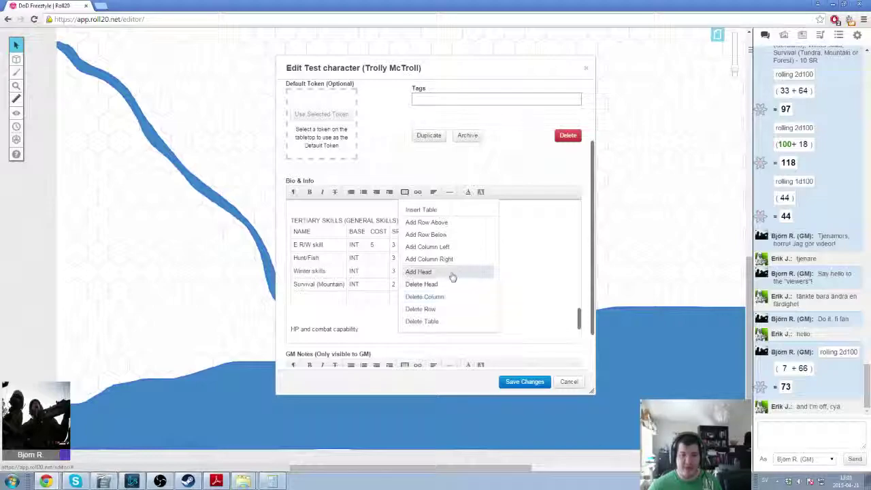
click(459, 240)
click(403, 193)
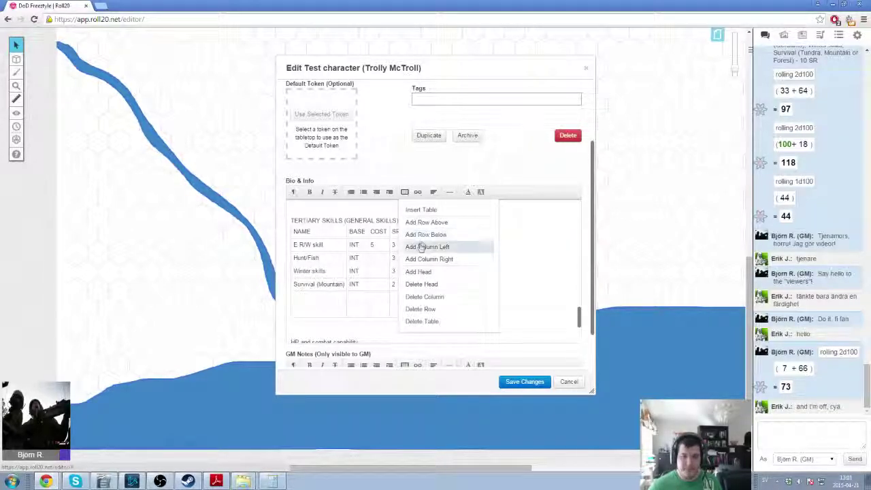
click(425, 235)
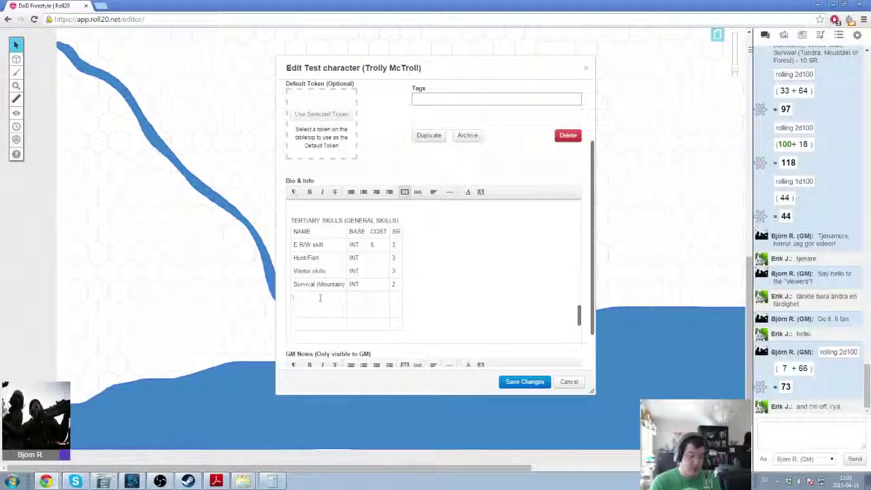
- Enter Drive cart, Math and Navigate as skill names in the empty tertiary rows, checking the Hantverkare skill list in the rulebook
text(Drive cart)
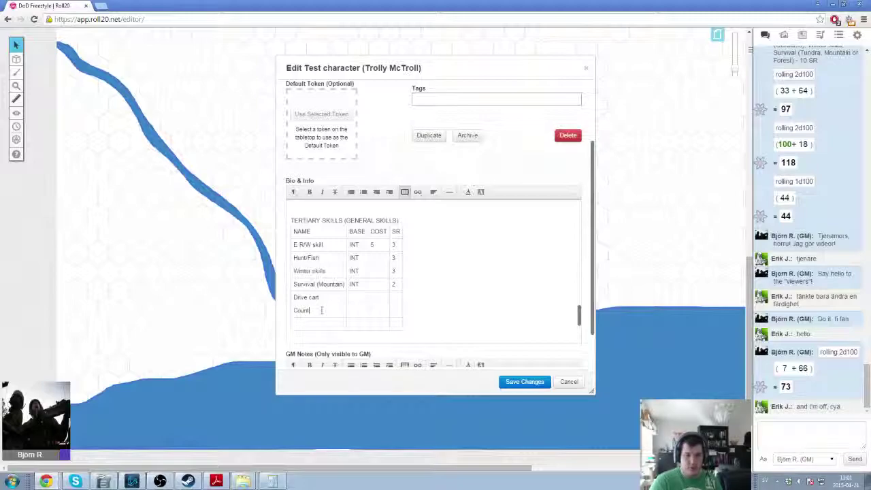
click(319, 325)
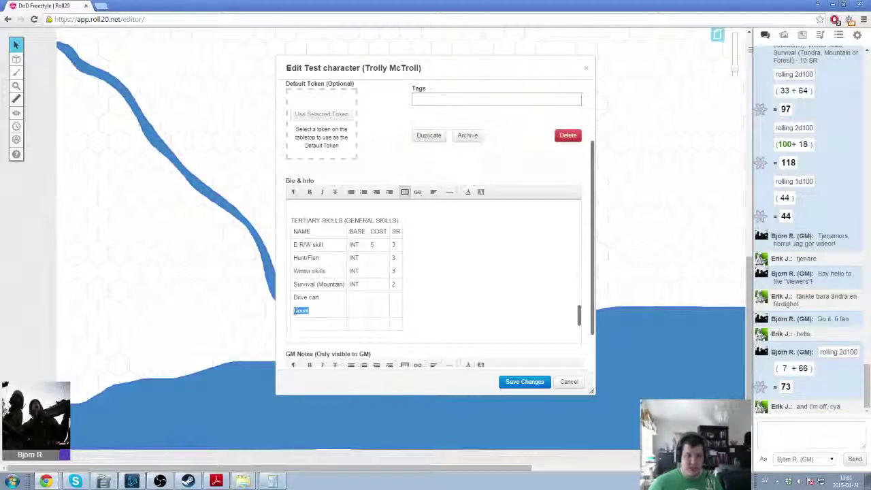
text(Ball)
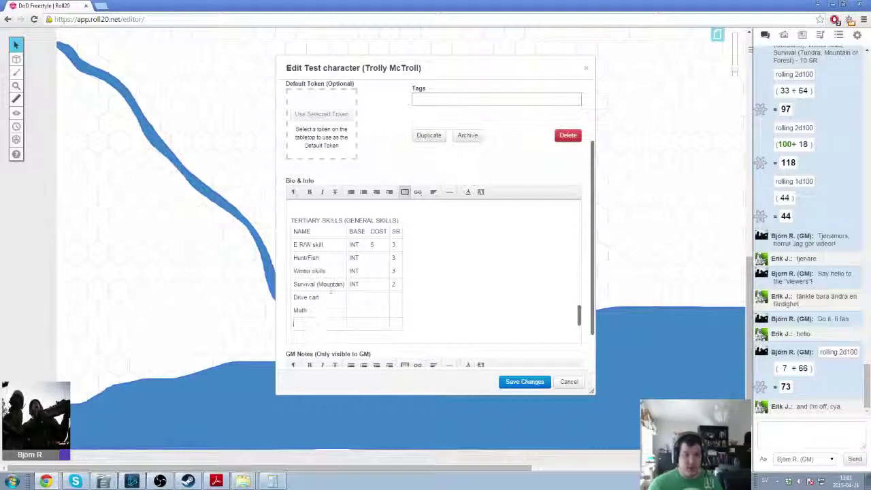
key(alt+Tab)
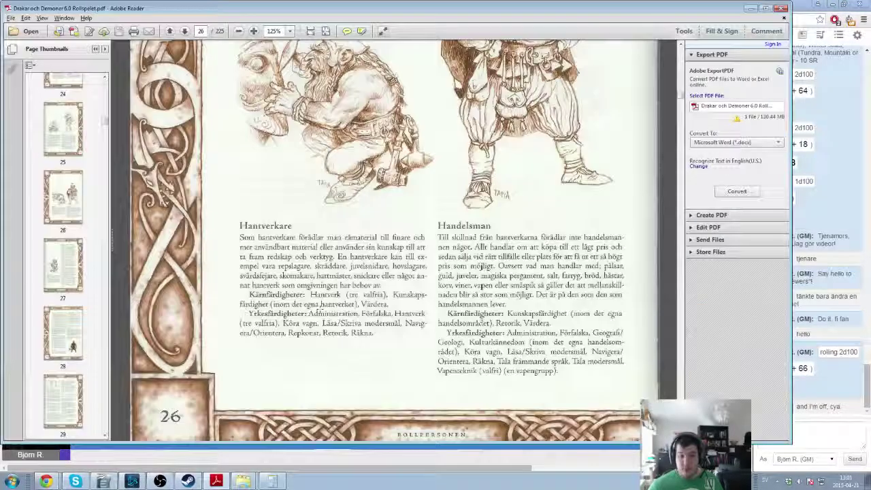
key(alt+Tab)
text(Navigate)
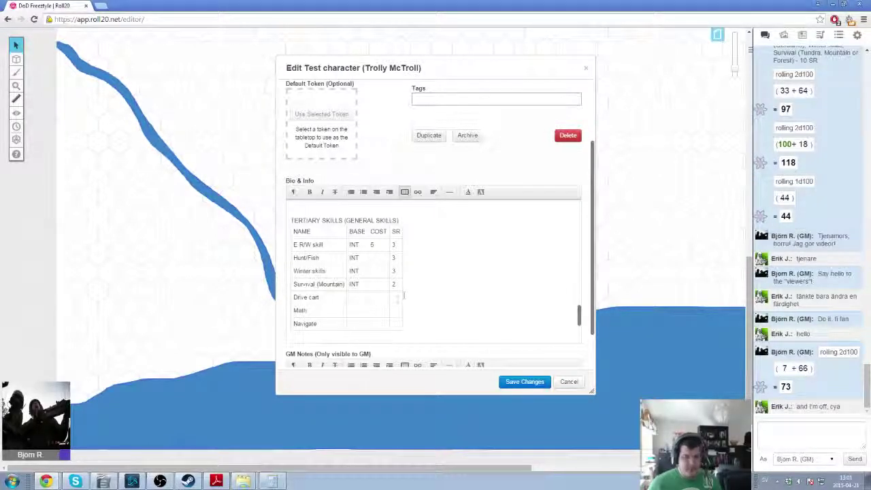
- Set the base of Navigate and Math to INT and the base of Drive cart to DEX
click(361, 322)
text(INT)
click(361, 312)
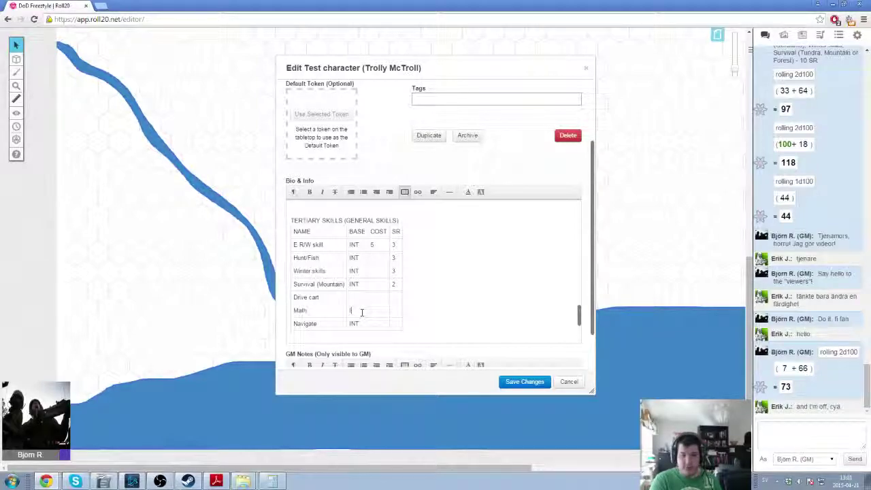
text(INT)
click(361, 298)
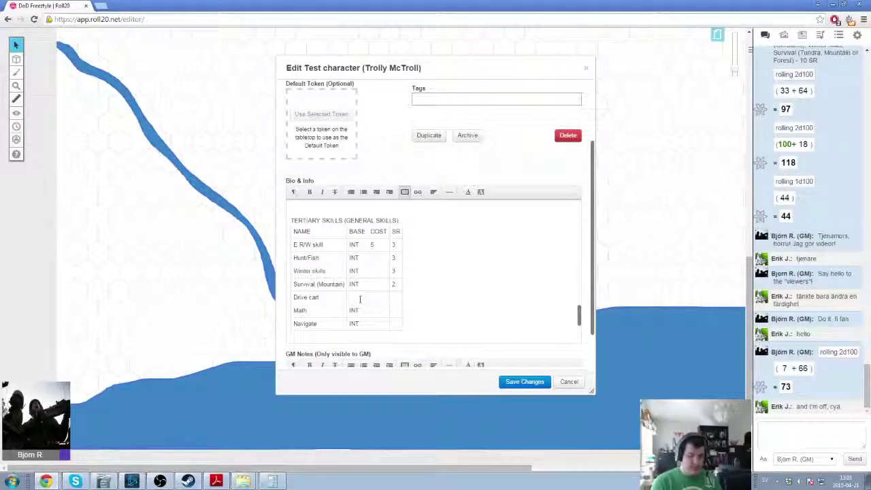
text(DEX)
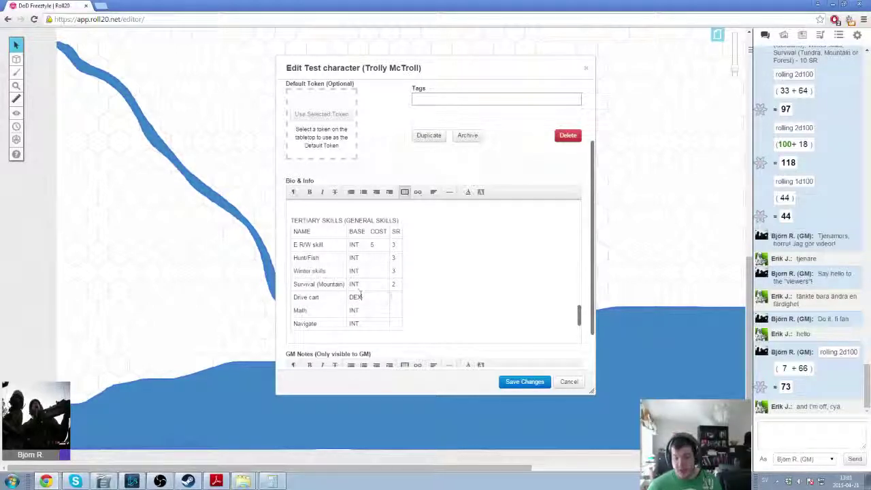
- Give Drive cart, Math and Navigate an SR of 3 each
click(394, 297)
text(3)
click(393, 311)
text(3)
click(393, 323)
text(3)
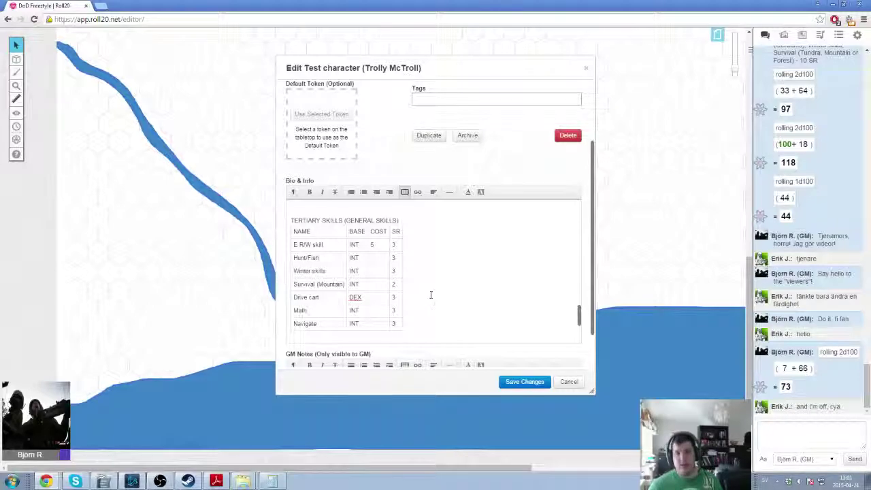
- Check the skill tables against the SP a CG line above the primary skills in the bio
scroll(431, 295, up, 10)
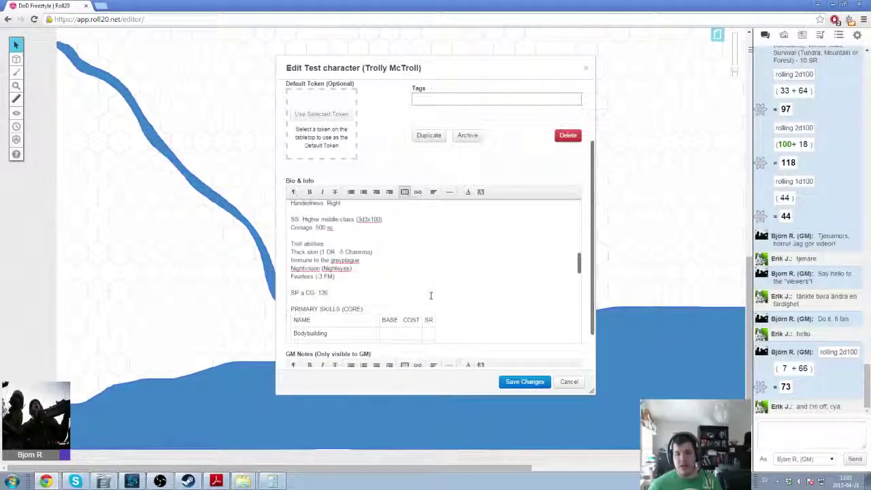
scroll(431, 295, down, 10)
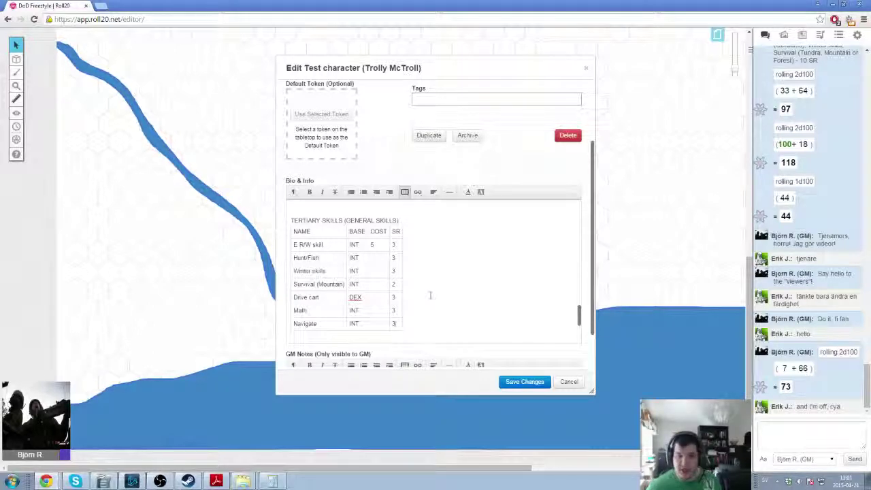
scroll(430, 294, up, 5)
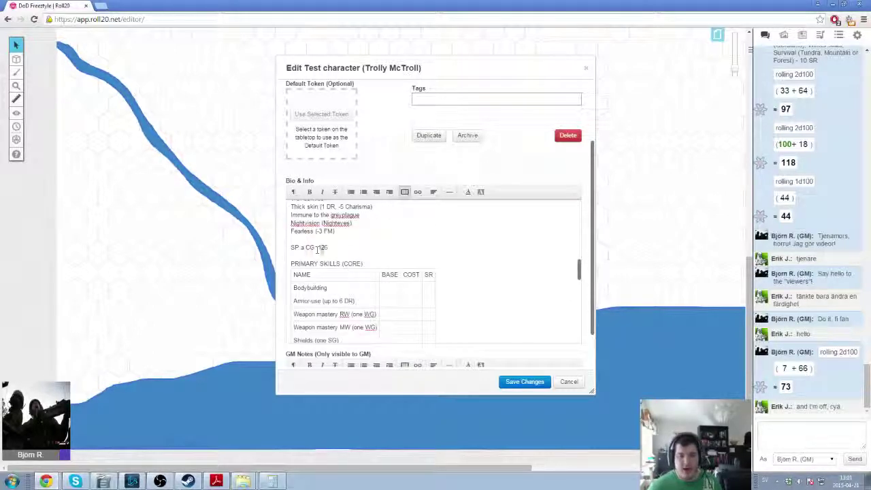
click(334, 247)
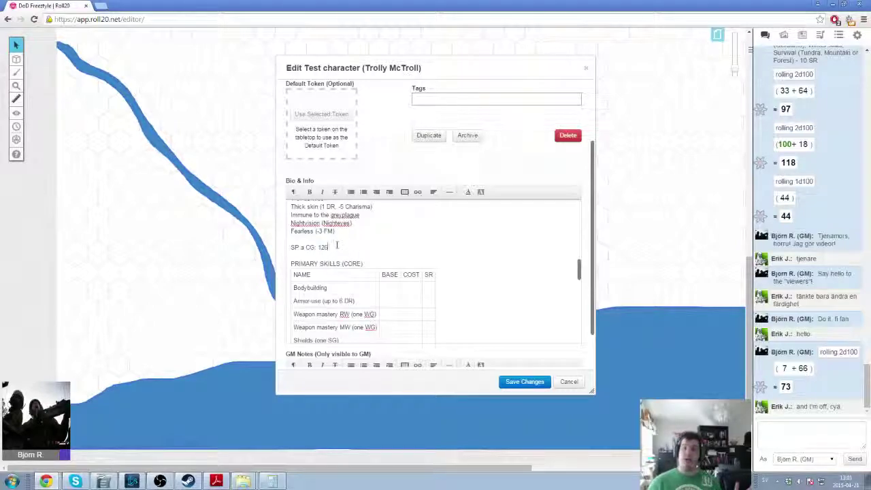
- Switch to the Drakar och Demoner rulebook in Adobe Reader and find Tabell 4-7: Färdighetskostnad on page 39
key(alt+Tab)
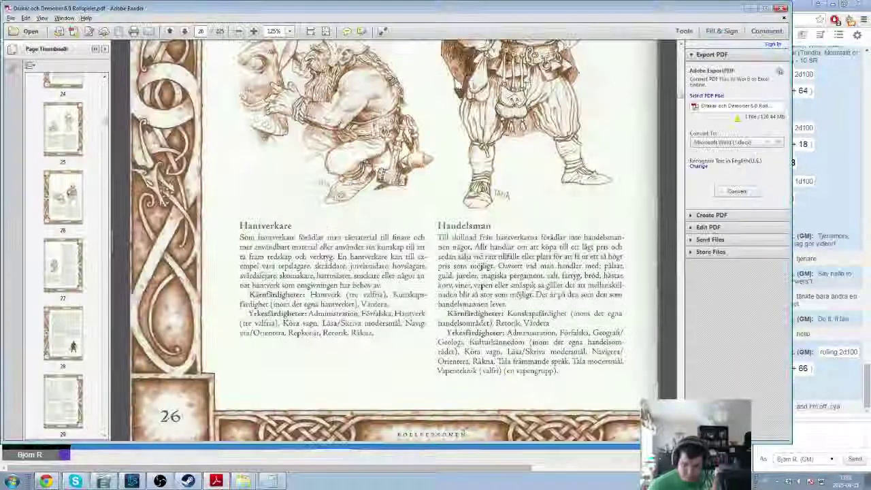
scroll(76, 252, down, 3)
scroll(77, 252, down, 3)
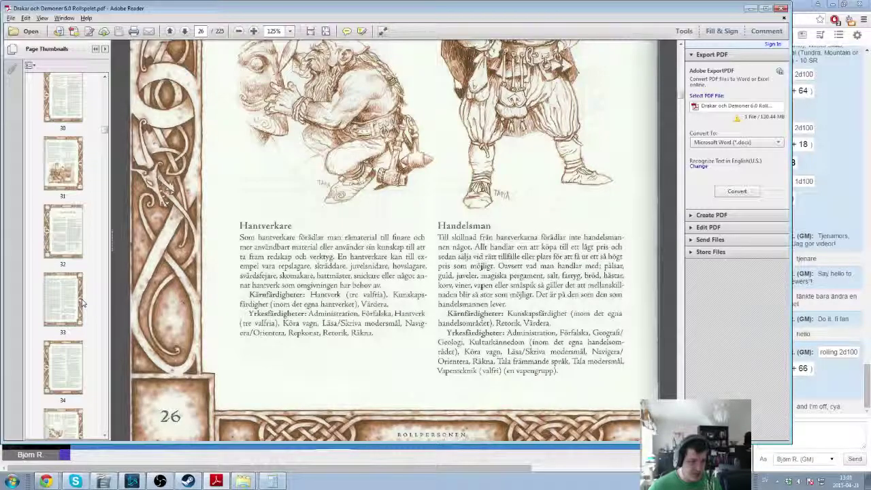
click(65, 300)
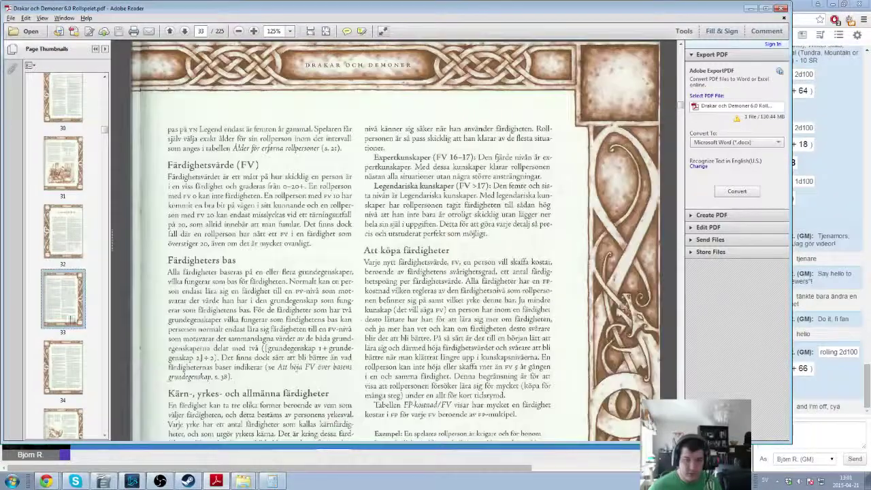
click(70, 351)
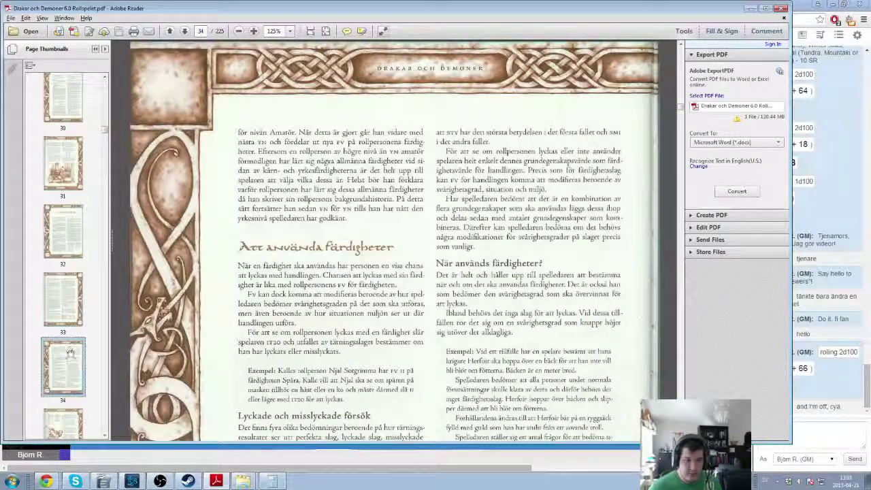
scroll(75, 349, down, 2)
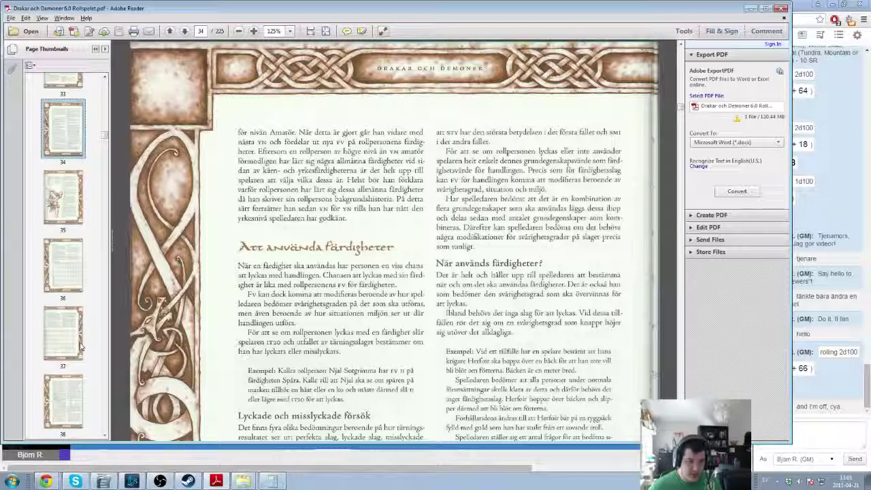
click(70, 342)
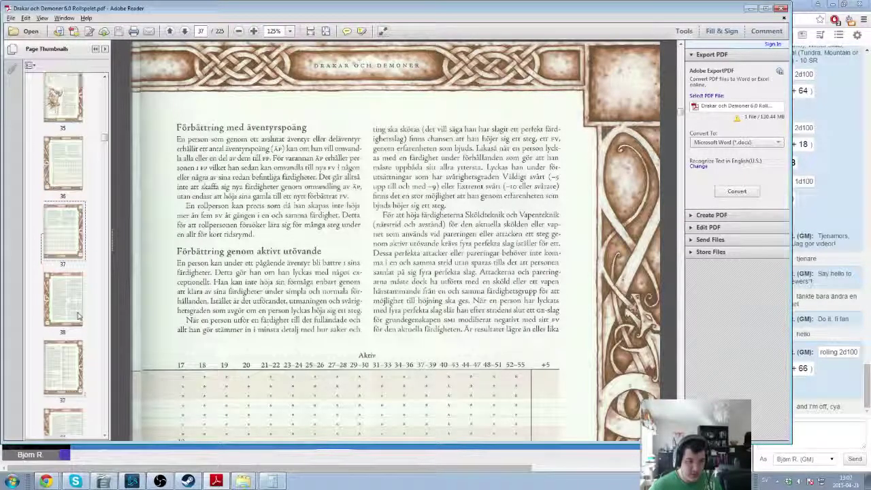
click(65, 367)
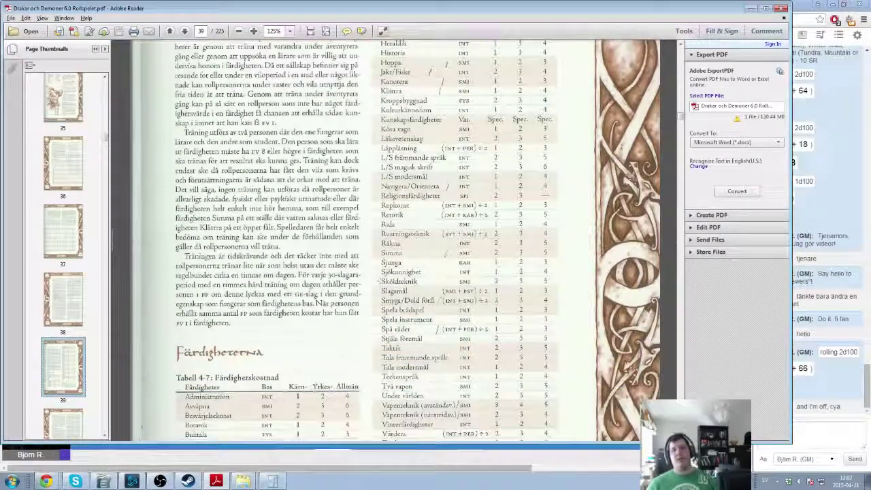
- Examine the Bas, Kärn-, Yrkes- and Allmän columns for the skills listed in the Färdighetskostnad table
scroll(394, 238, down, 1)
scroll(395, 238, up, 5)
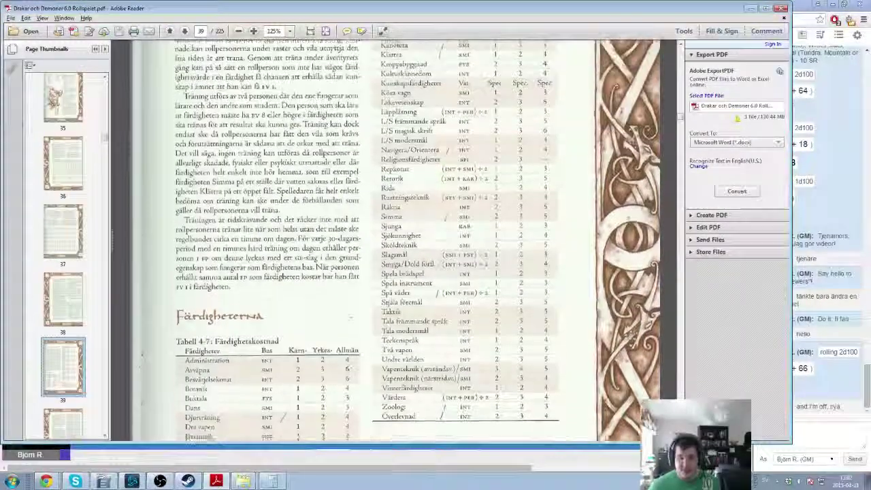
scroll(395, 238, down, 7)
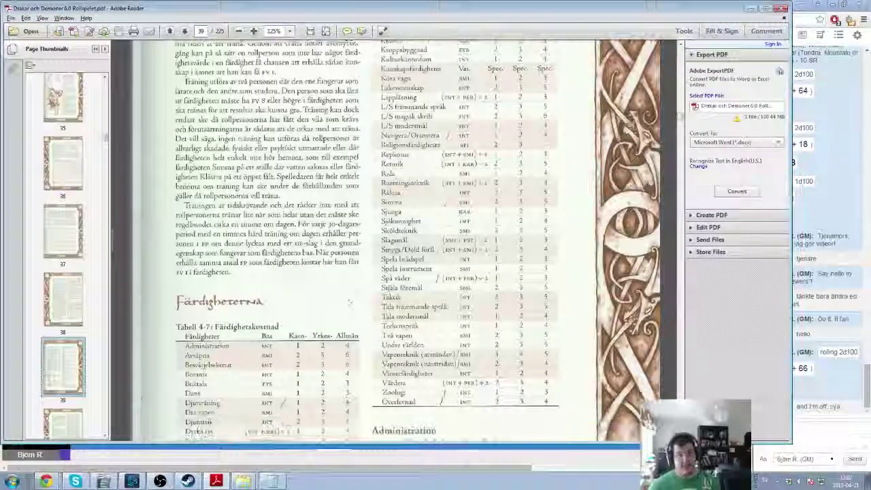
scroll(395, 238, up, 5)
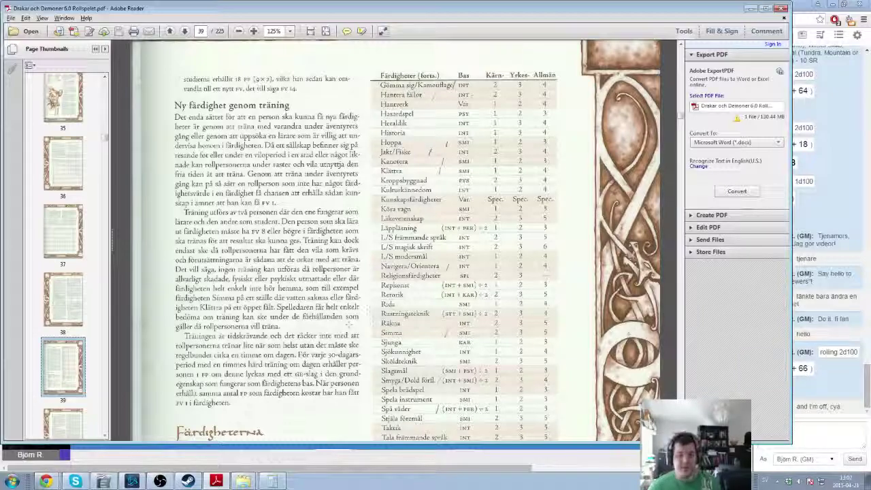
scroll(349, 324, down, 4)
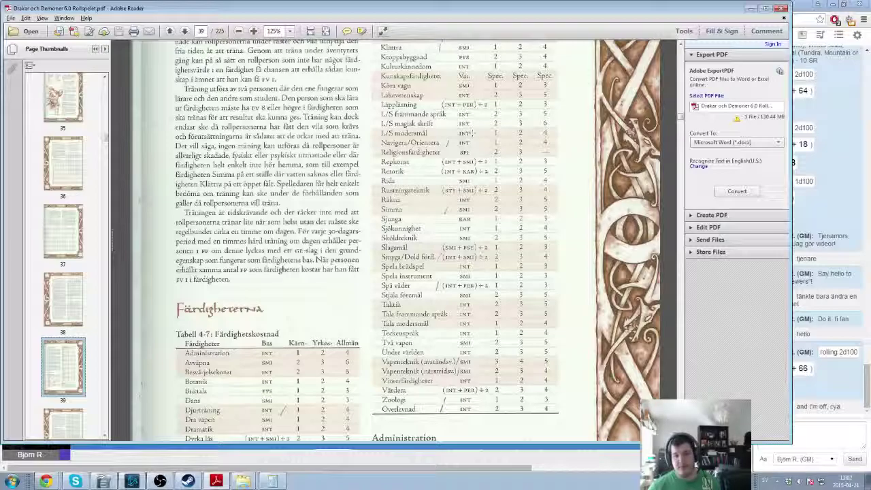
scroll(430, 242, down, 1)
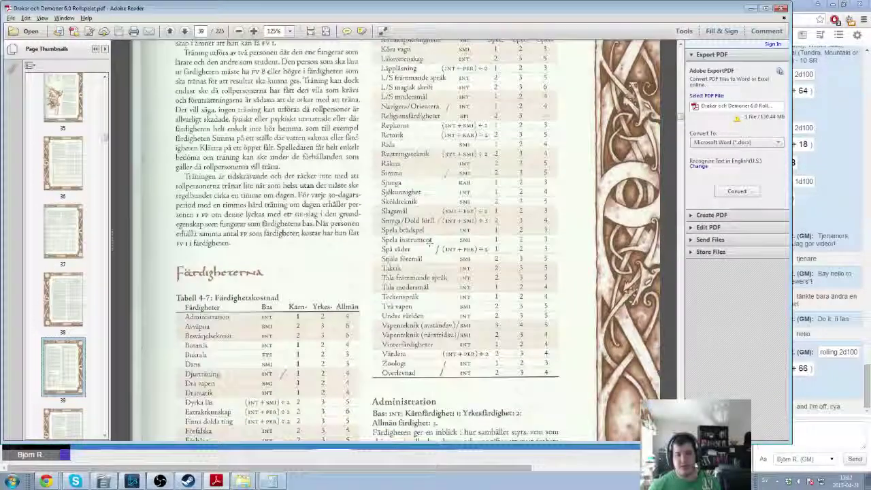
scroll(430, 241, down, 5)
- Compare the SP a CG line and the primary and secondary skill tables in the bio with the rulebook's Färdighetskostnad table
key(alt+Tab)
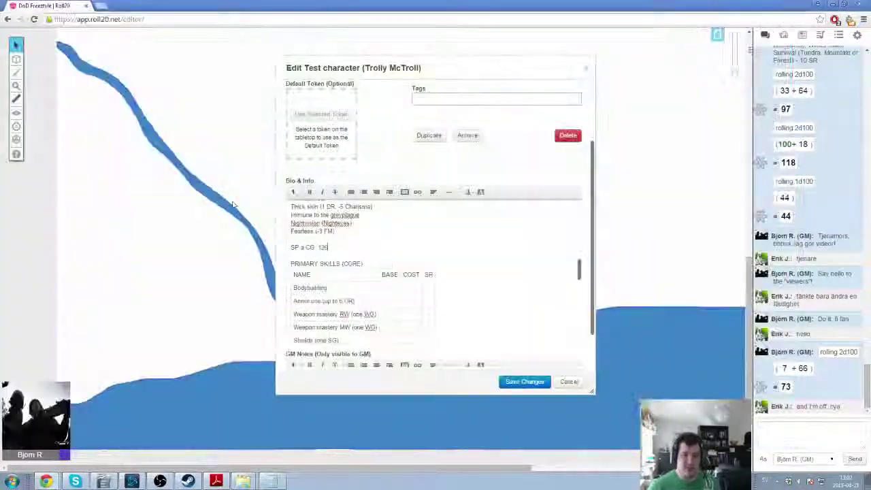
key(alt+Tab)
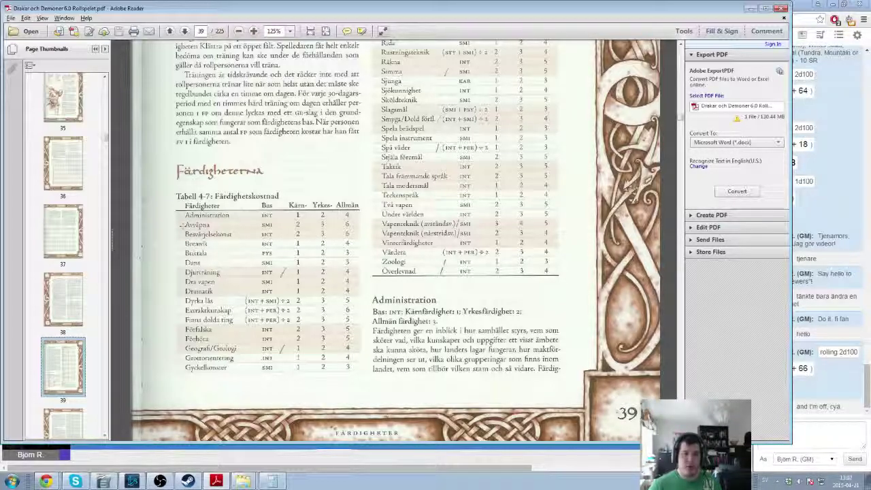
key(alt+Tab)
scroll(400, 272, up, 3)
scroll(400, 272, down, 3)
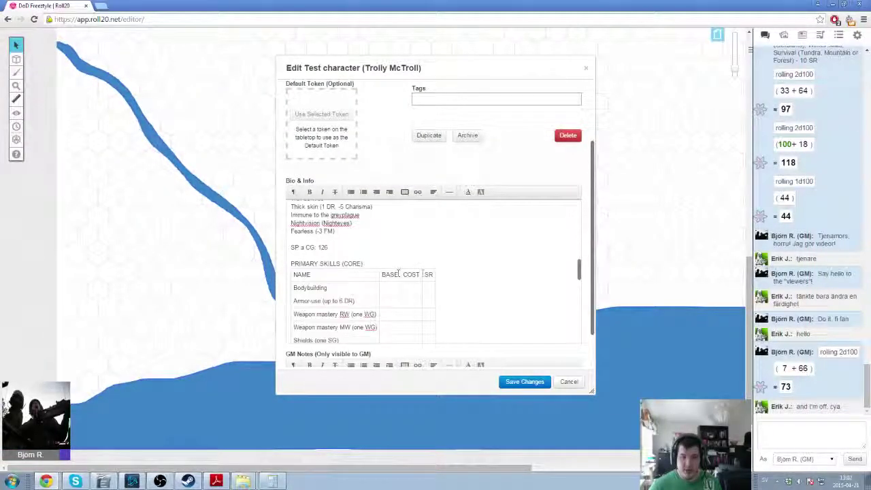
click(329, 247)
scroll(331, 307, down, 4)
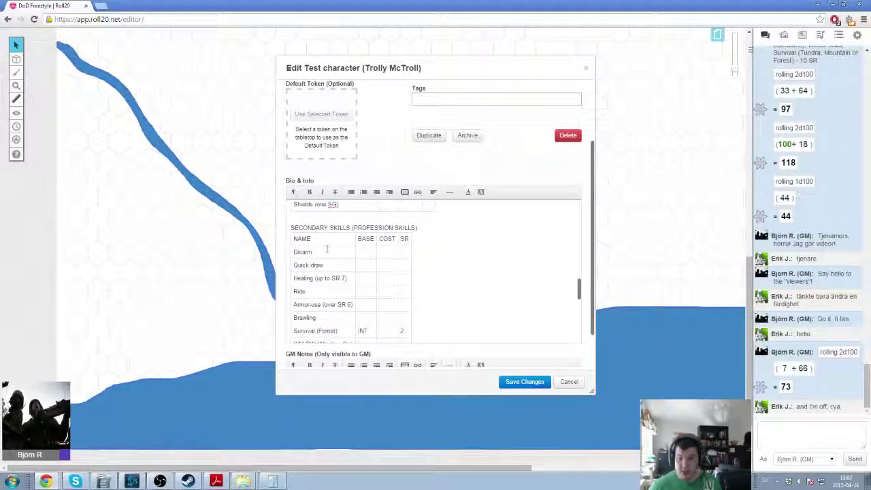
key(alt+Tab)
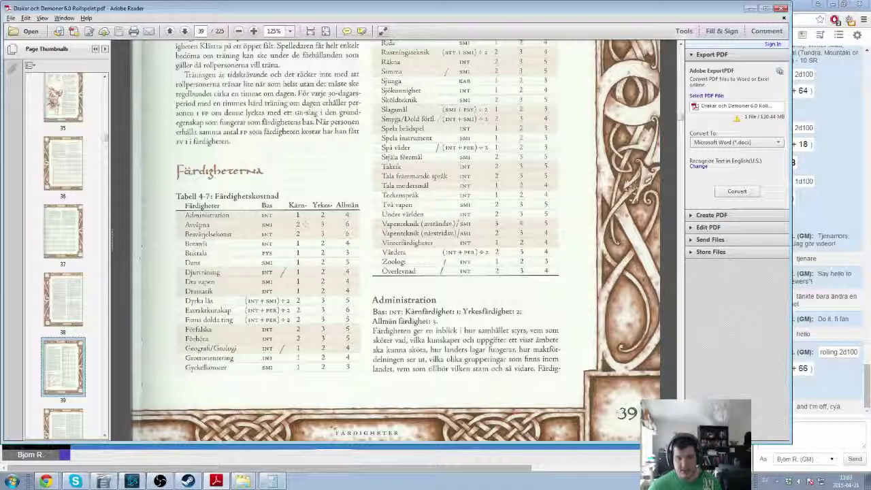
- Switch back to the Roll20 character bio and give Disarm in the secondary skills table base DEX and cost 3
key(alt+Tab)
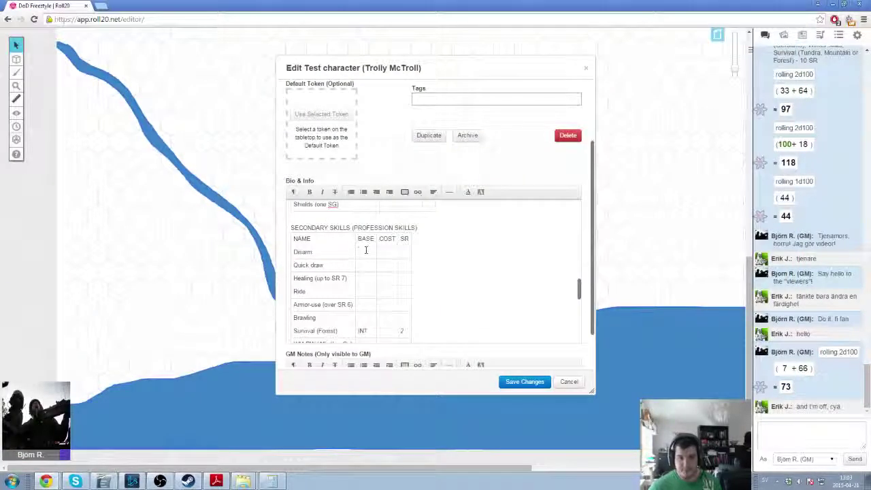
click(365, 250)
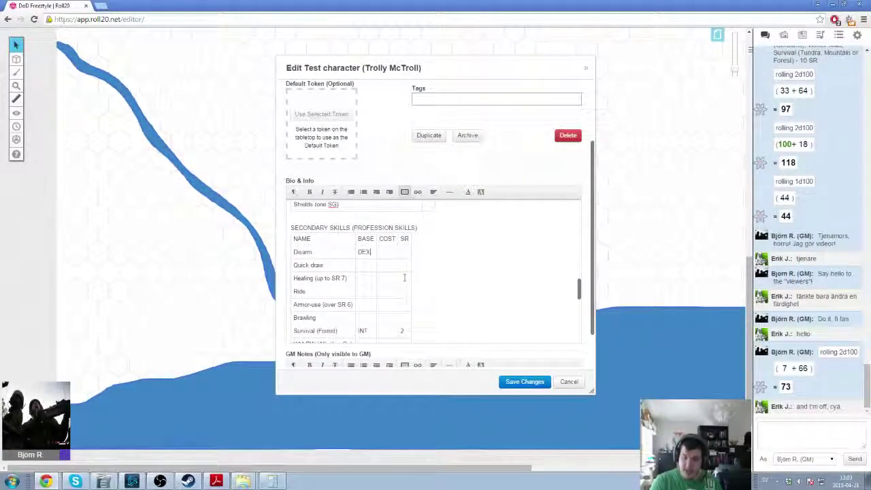
click(397, 251)
text(3)
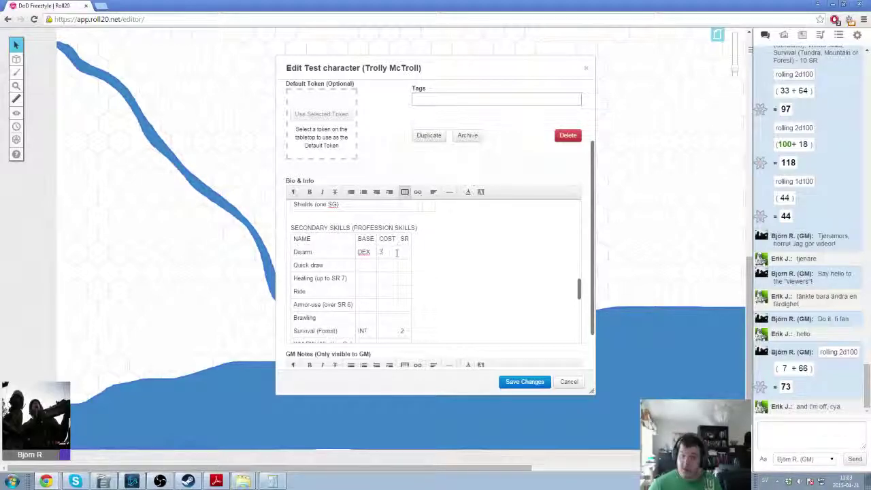
- Check Dra vapen in the Adobe Reader rulebook's skill cost table and give Quick draw in the Roll20 bio base DEX and cost 2
key(alt+Tab)
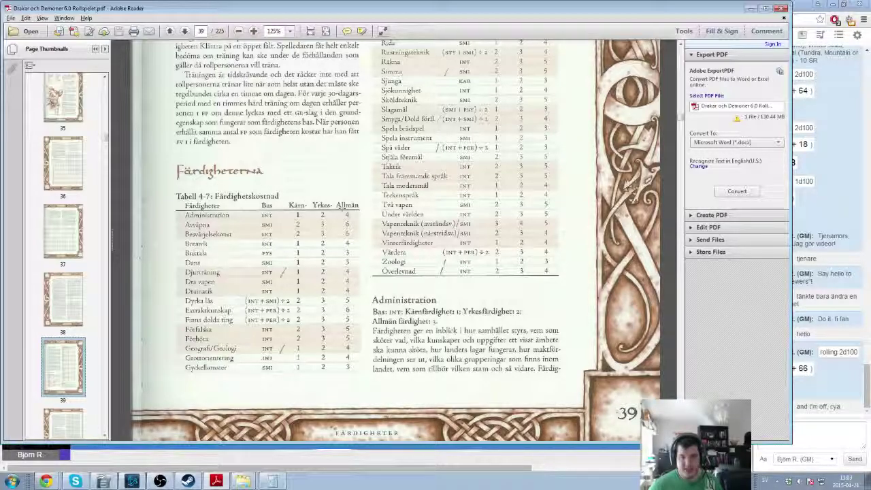
key(alt+Tab)
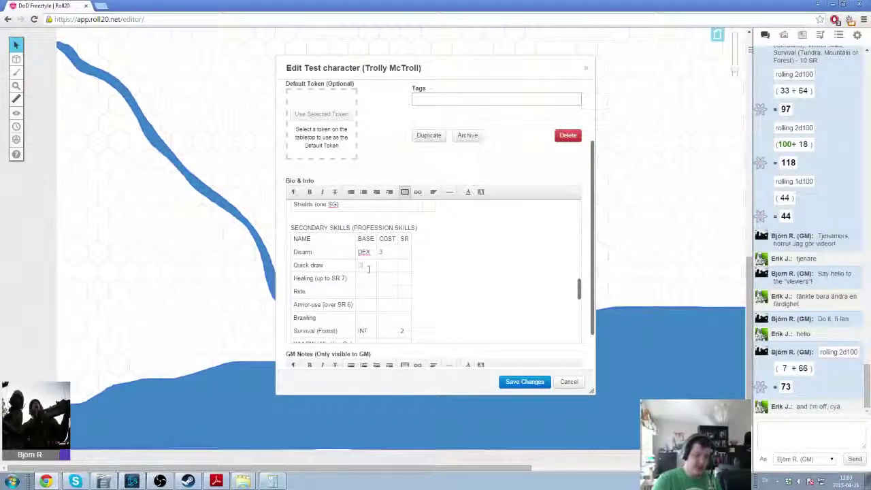
key(alt+Tab)
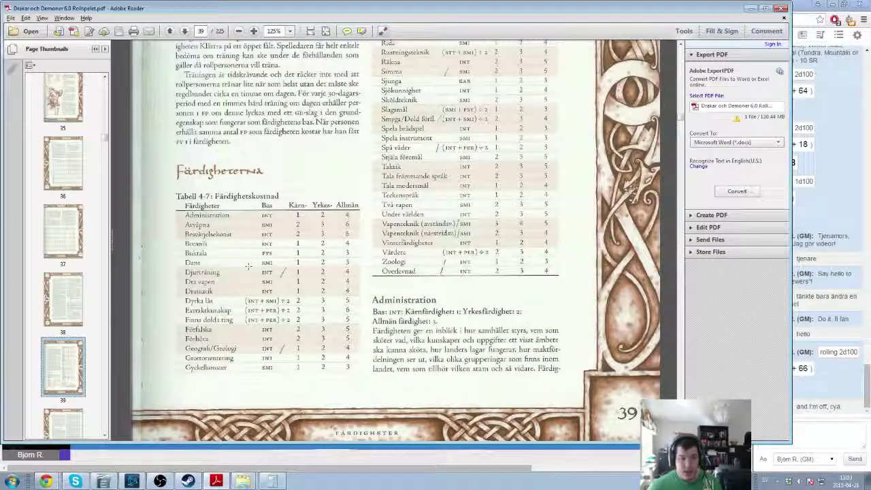
key(alt+Tab)
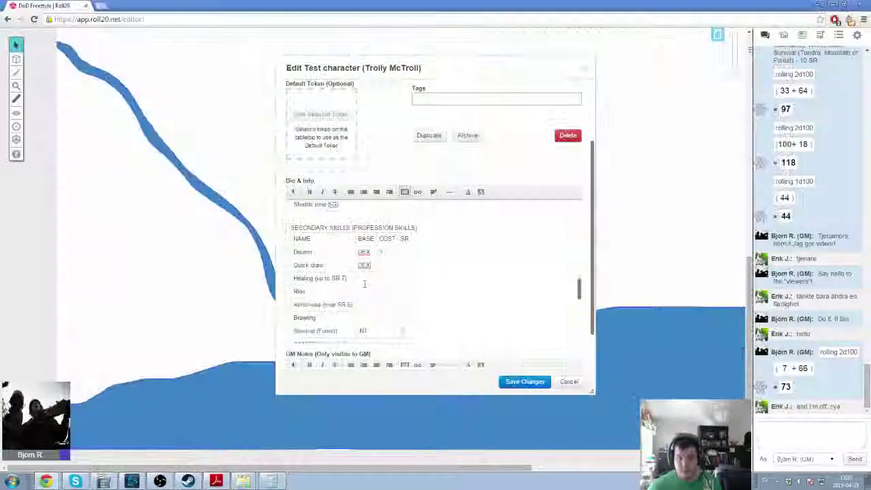
text(2)
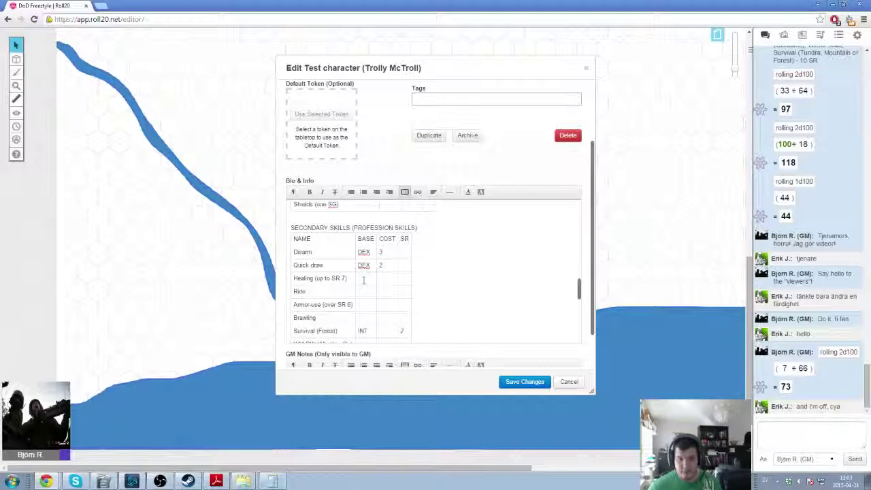
- Review the primary skills in the bio and look up their bases and costs in the Adobe Reader rulebook's continued Färdighetskostnad table
scroll(368, 286, up, 1)
scroll(392, 302, down, 1)
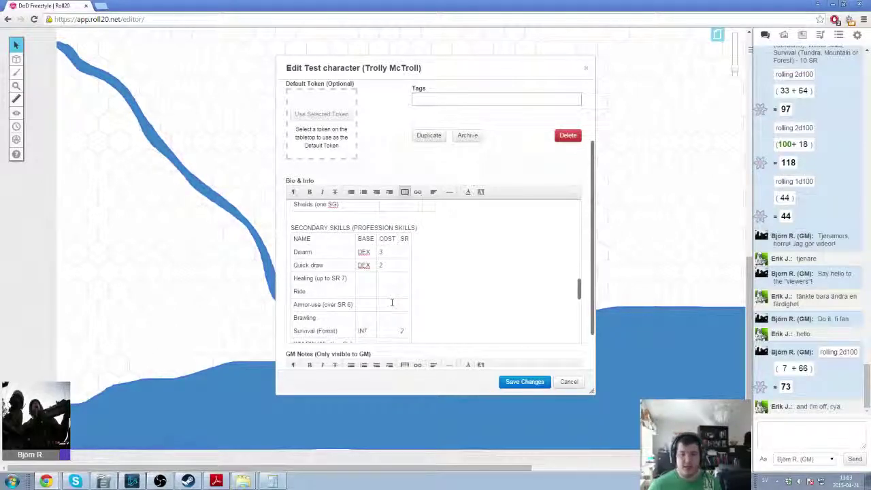
scroll(392, 303, up, 1)
scroll(393, 303, down, 1)
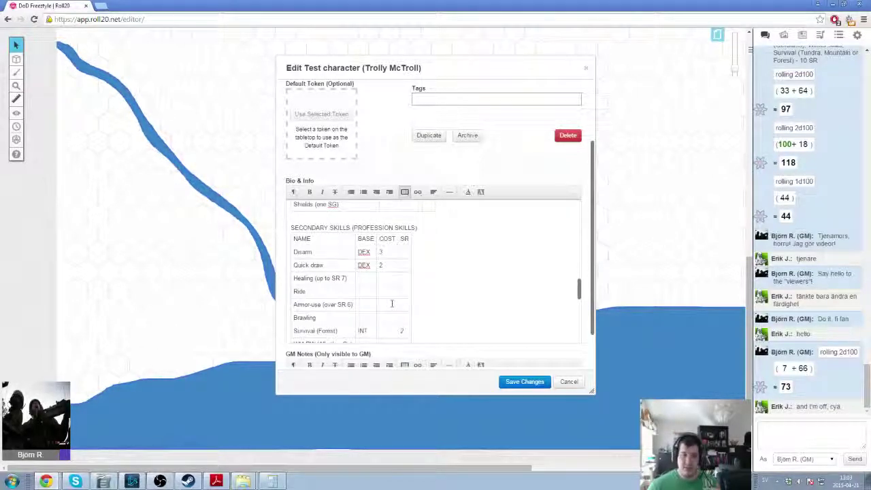
scroll(392, 304, up, 2)
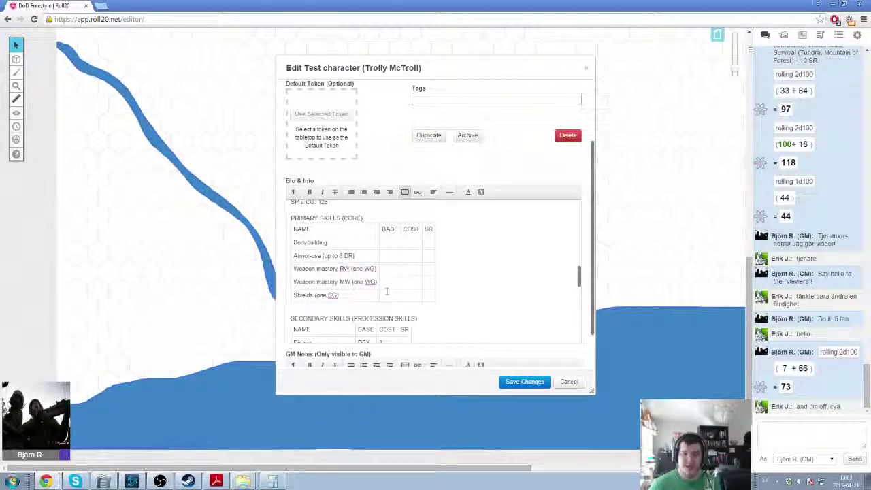
key(alt+Tab)
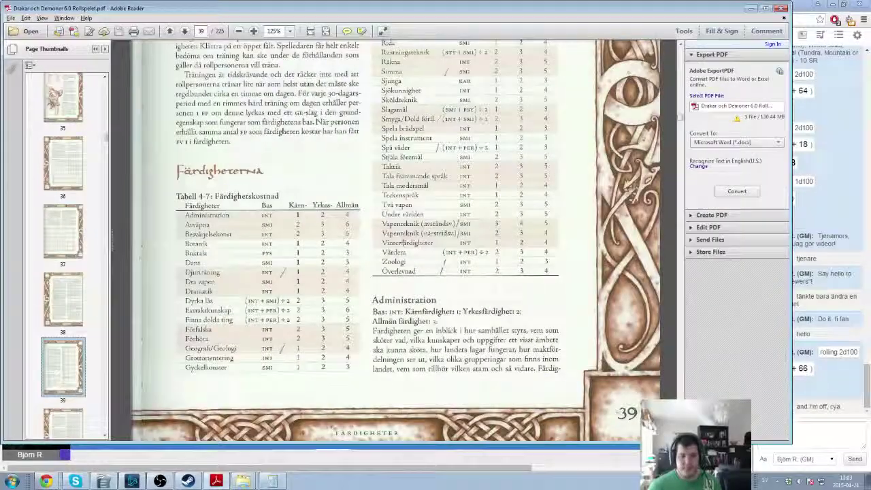
scroll(419, 318, up, 5)
scroll(419, 319, up, 2)
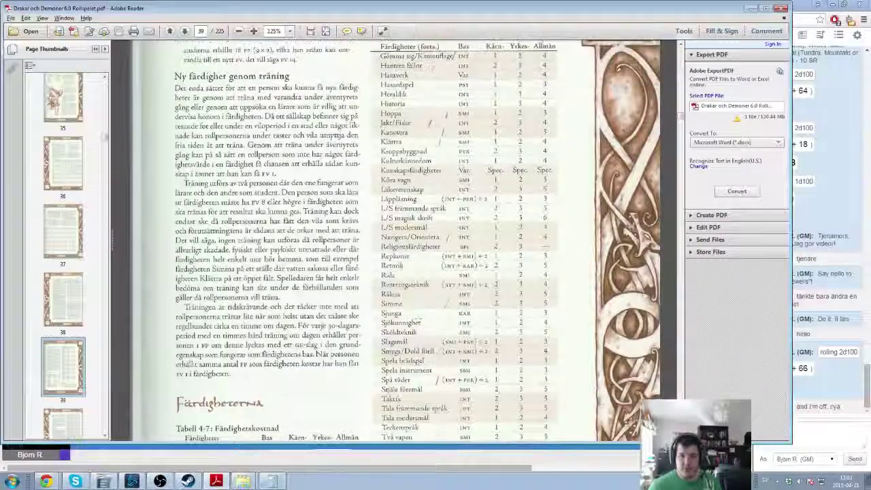
- Check the Bodybuilding skill in the rulebook PDF and set its base to CON and its cost to 2 in the primary skills table
key(alt+Tab)
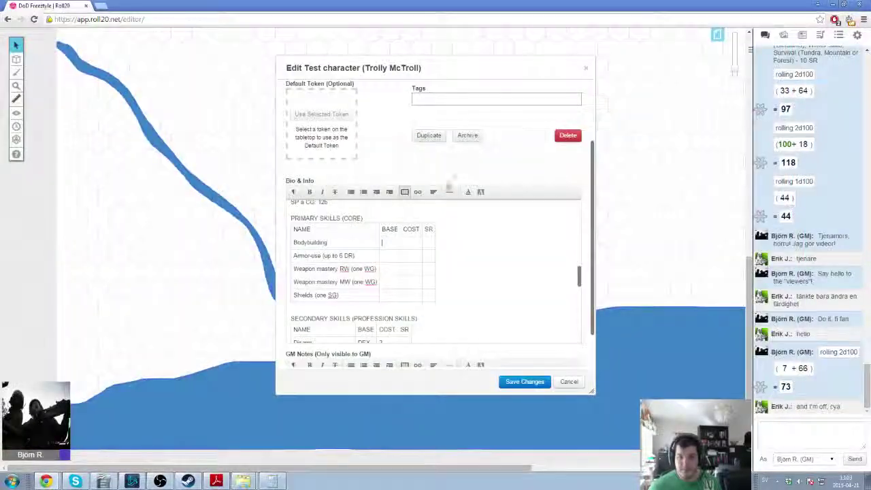
key(alt+Tab)
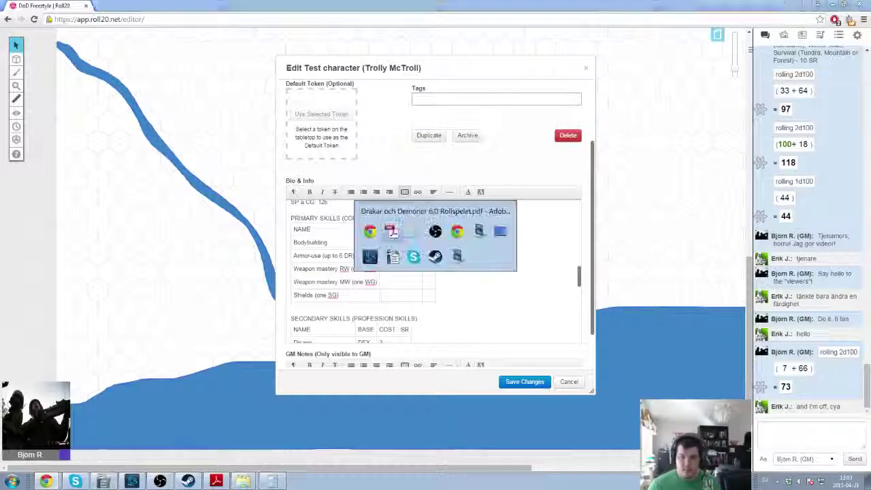
key(alt+Tab)
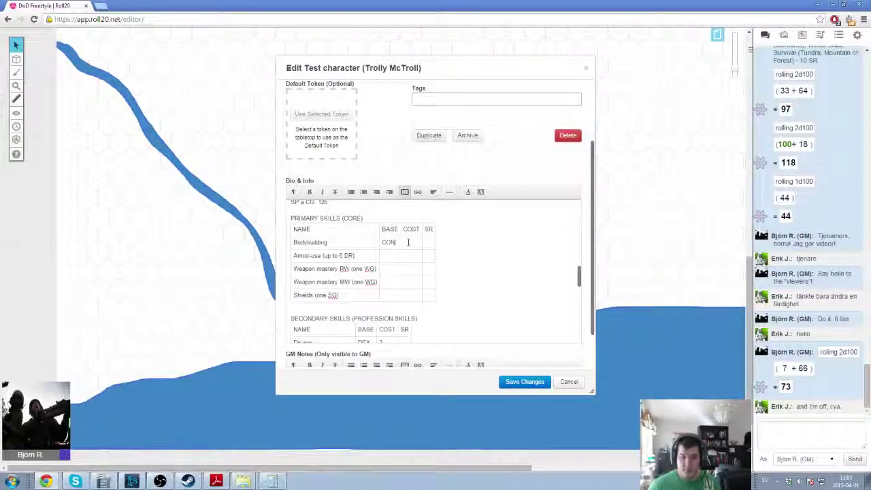
text(2)
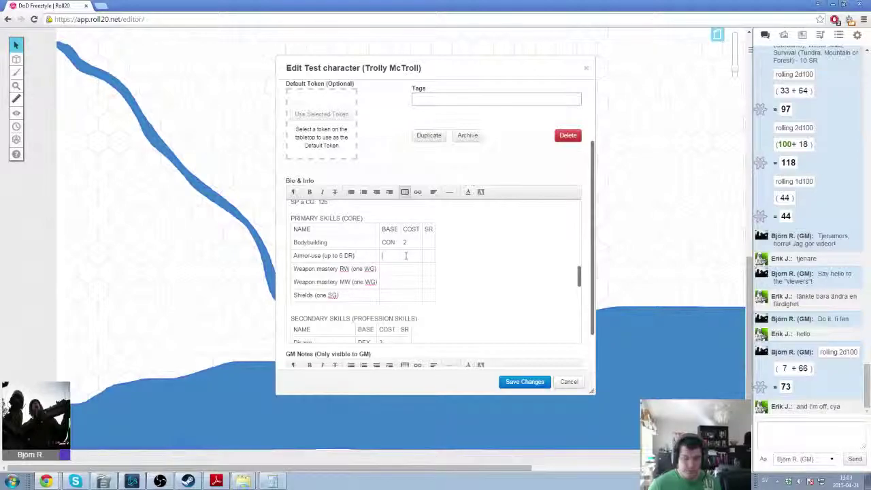
- Look up the armor-use skill (Rustningsteknik) in the rulebook PDF and calculate its base as (17 + 15) ÷ 2 in Calculator
key(alt+Tab)
scroll(420, 241, down, 2)
scroll(420, 242, down, 2)
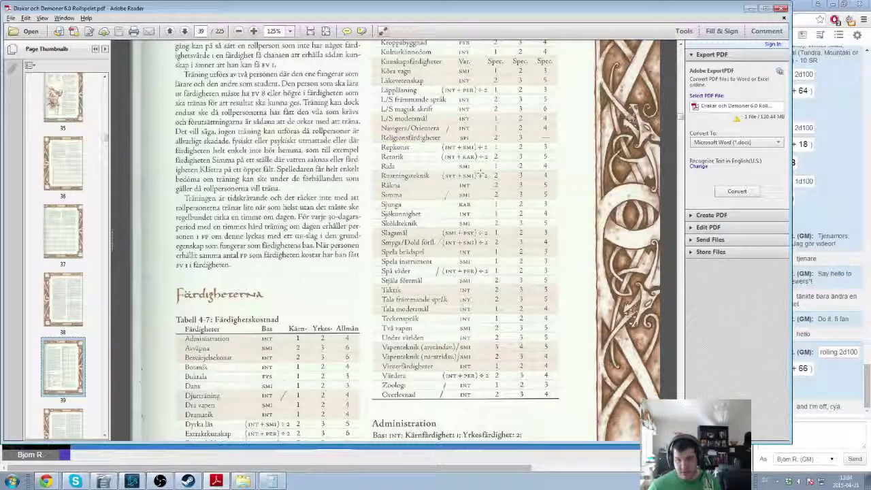
key(alt+Tab)
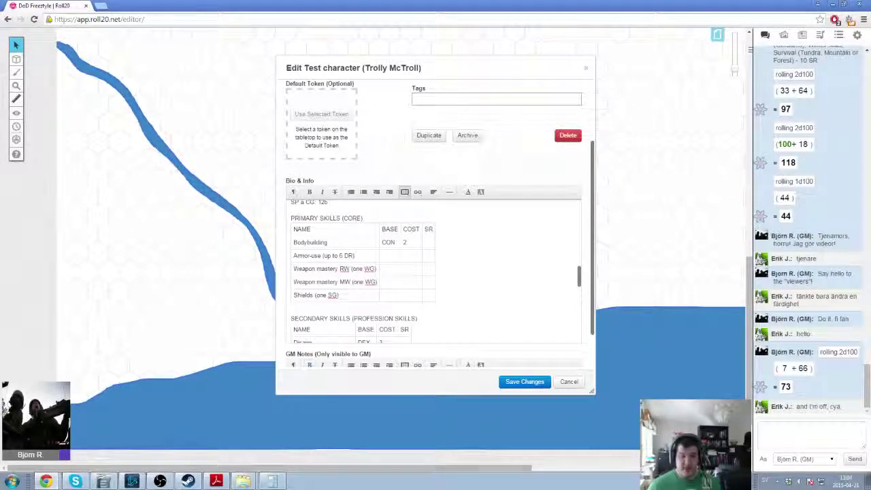
click(271, 481)
click(645, 326)
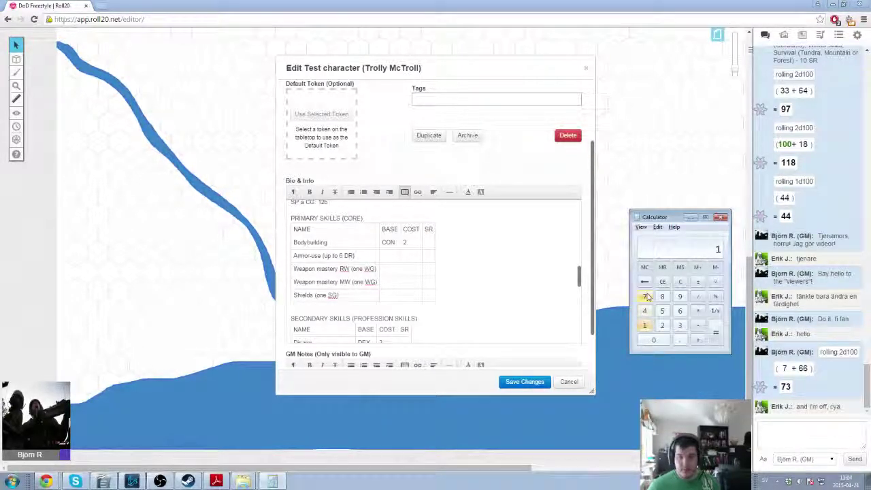
click(680, 281)
click(644, 326)
click(645, 296)
click(697, 340)
click(645, 326)
click(662, 311)
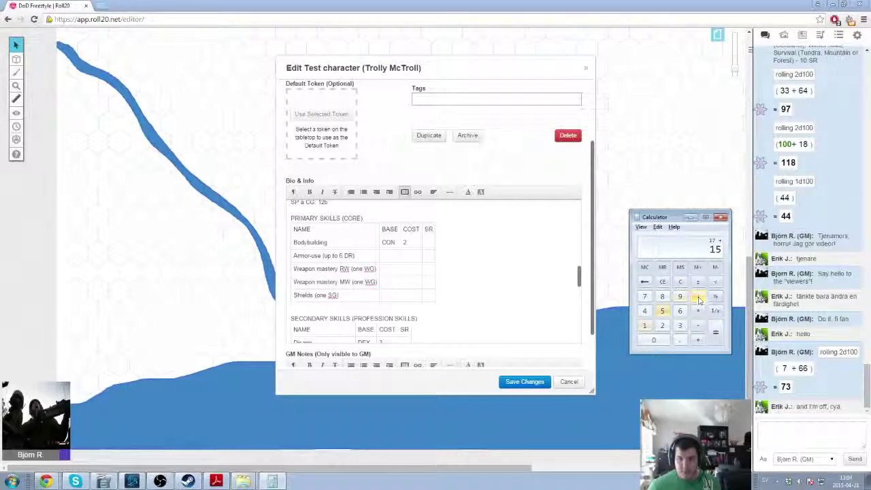
click(716, 332)
click(698, 296)
click(662, 325)
click(715, 332)
- Set the Armor-use (up to 6 DR) base to 16 and its cost to 2, checking the cost in the rulebook PDF
click(393, 255)
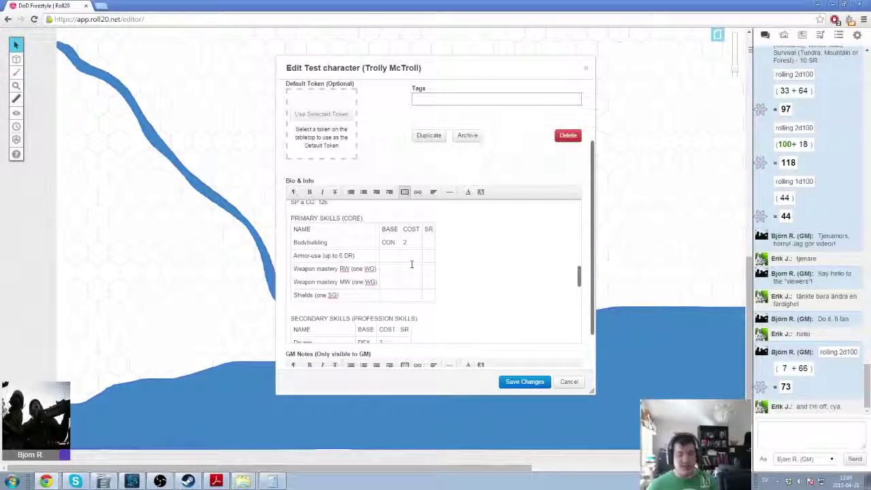
text(16)
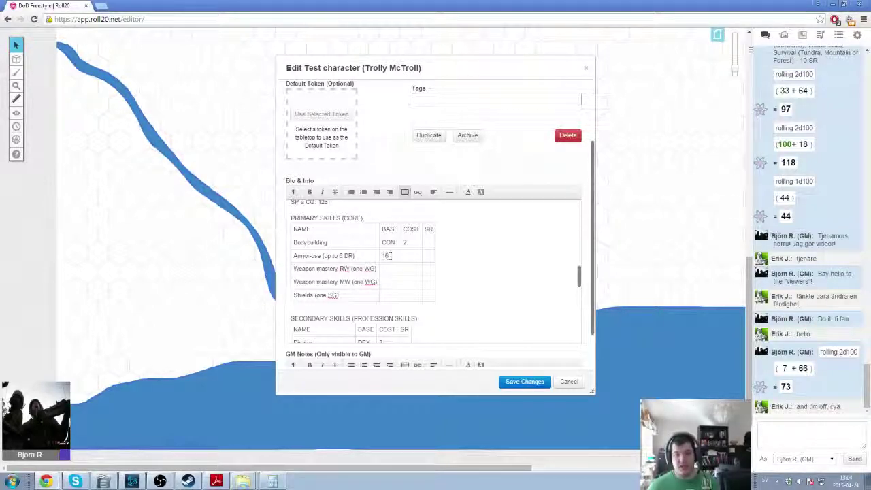
key(alt+Tab)
key(alt+Tab)
click(215, 482)
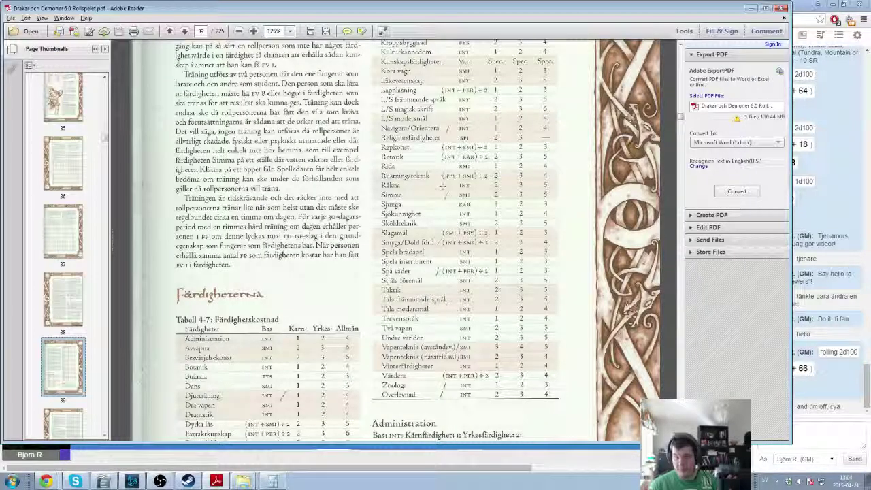
key(alt+Tab)
click(412, 257)
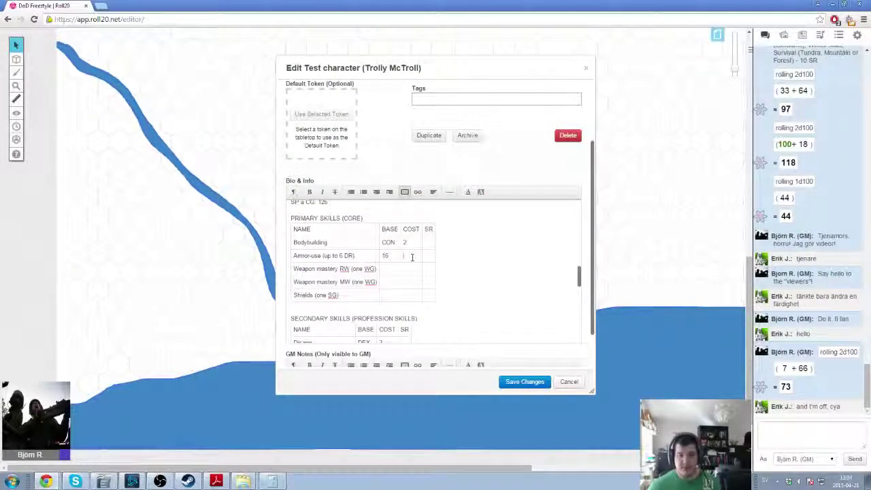
key(alt+Tab)
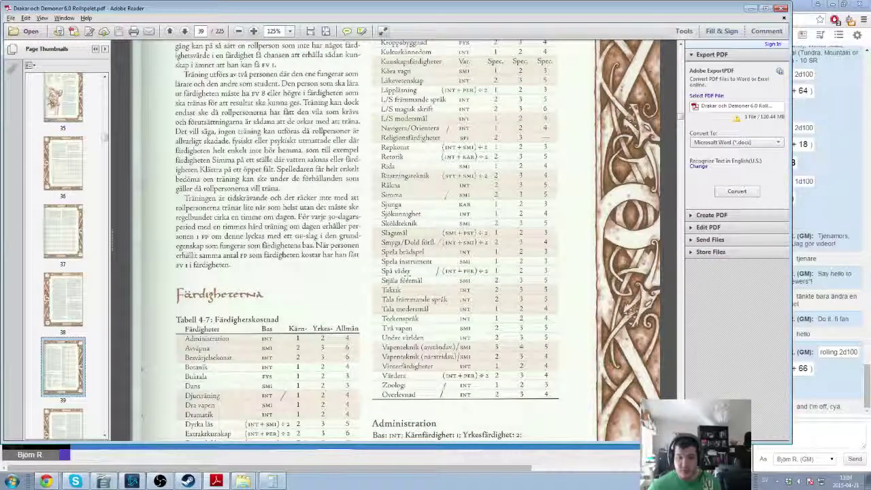
key(alt+Tab)
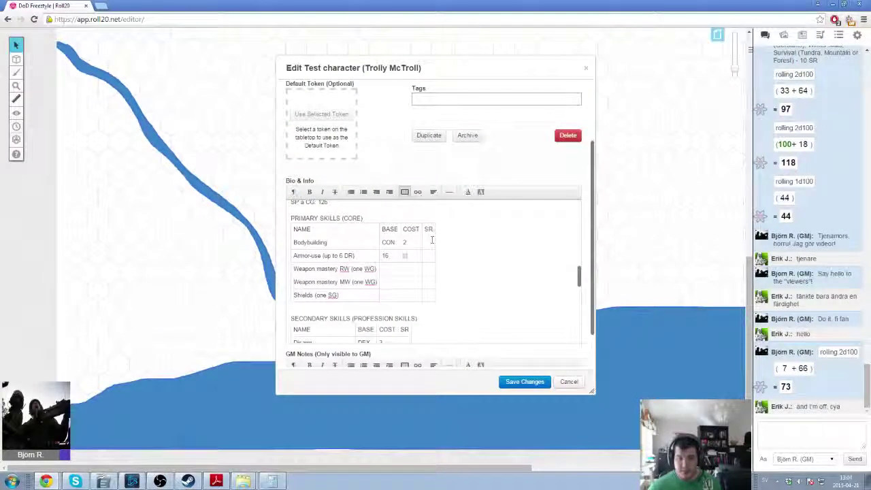
text(2)
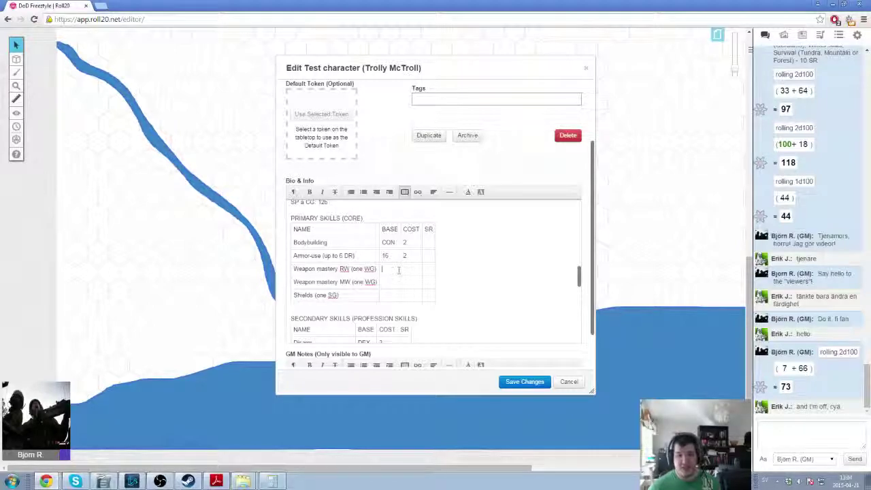
- Set both Weapon mastery bases to DEX, with cost 3 for RW and cost 2 for MW
key(Down)
text(3)
text(DE)
text(2)
click(391, 286)
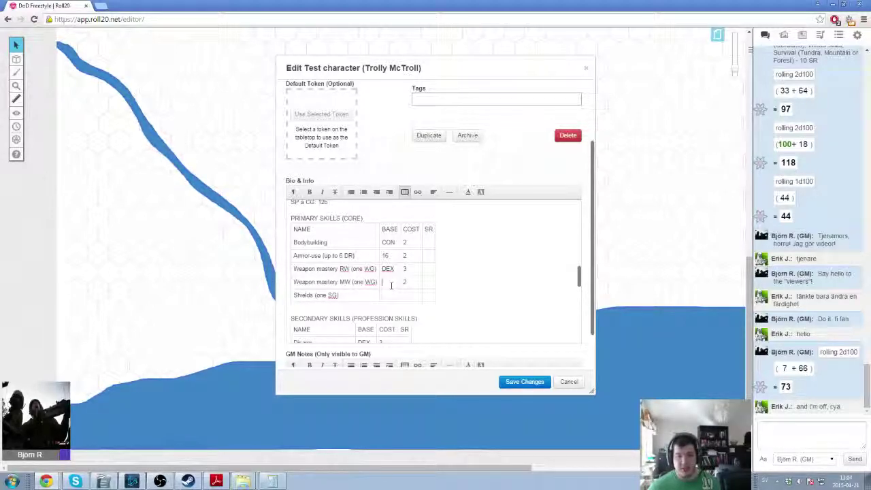
text(DEX)
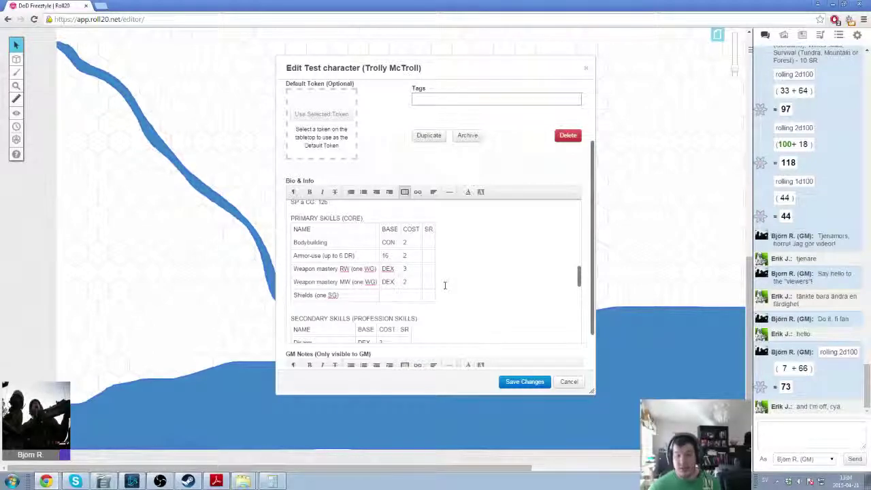
- Set the Shields (one SG) base to DEX and its cost to 2, checking Sköldteknik in the rulebook PDF
click(386, 295)
text(DEX)
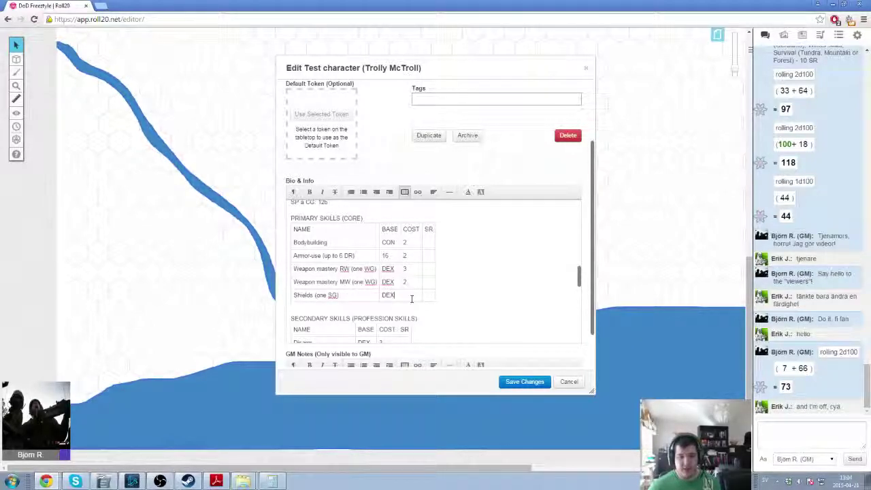
key(alt+Tab)
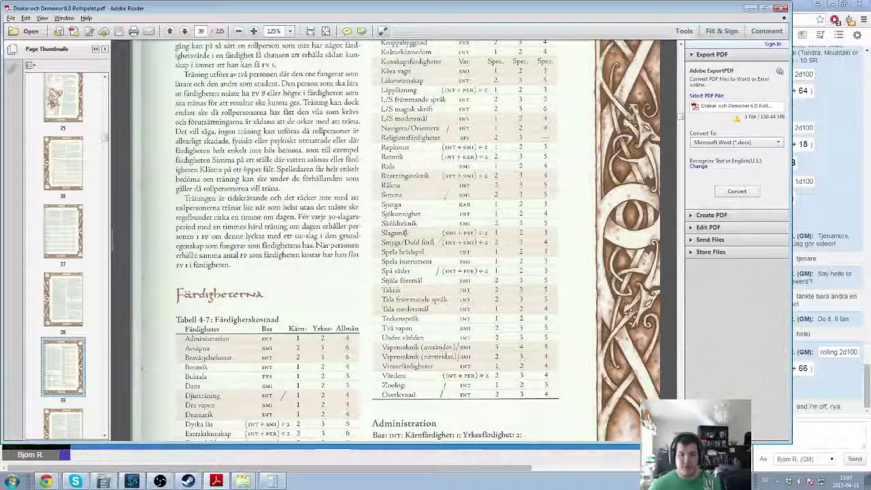
key(alt+Tab)
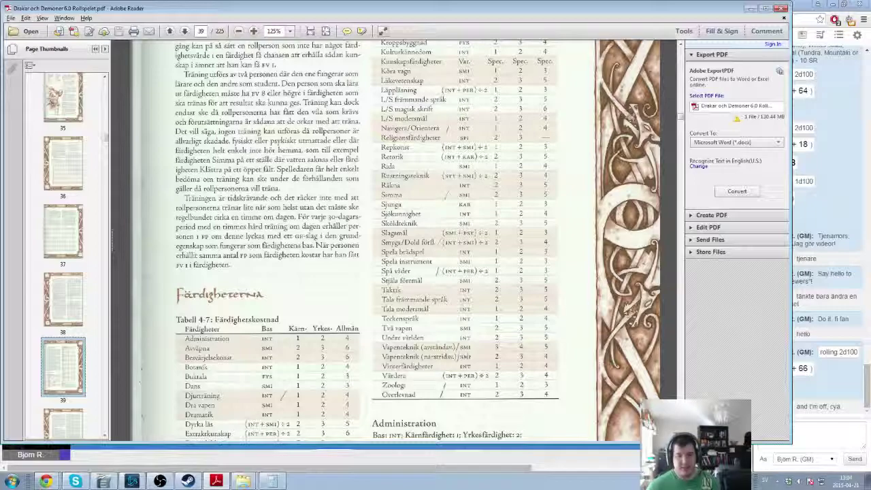
- Look up the healing skill (Läkevetenskap) in the rulebook PDF and set Healing (up to SR 7) to base INT and cost 3
click(429, 287)
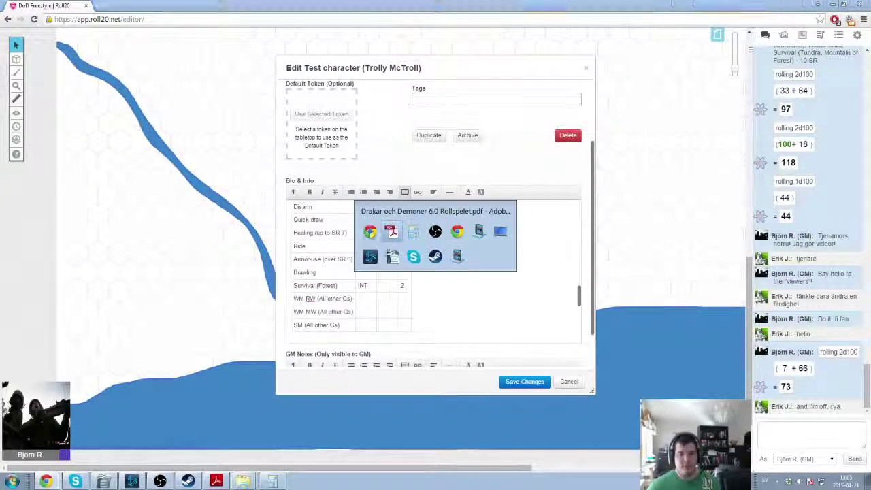
scroll(380, 233, up, 3)
scroll(379, 234, up, 2)
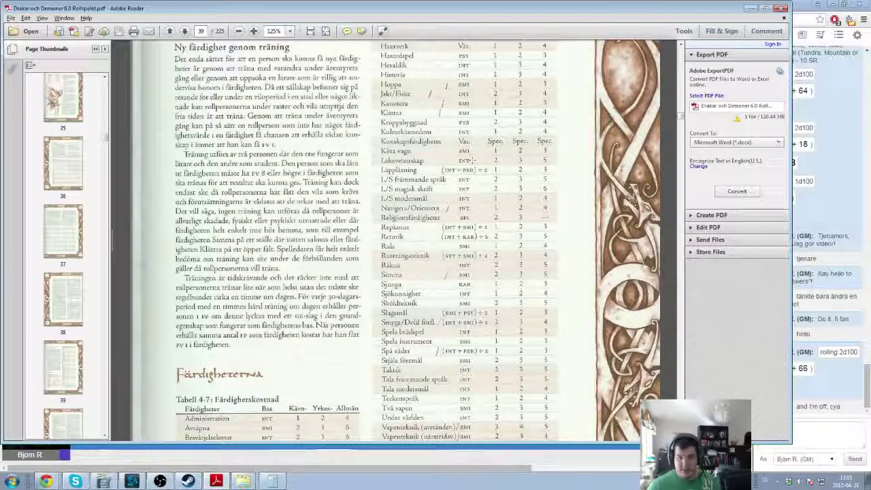
key(alt+Tab)
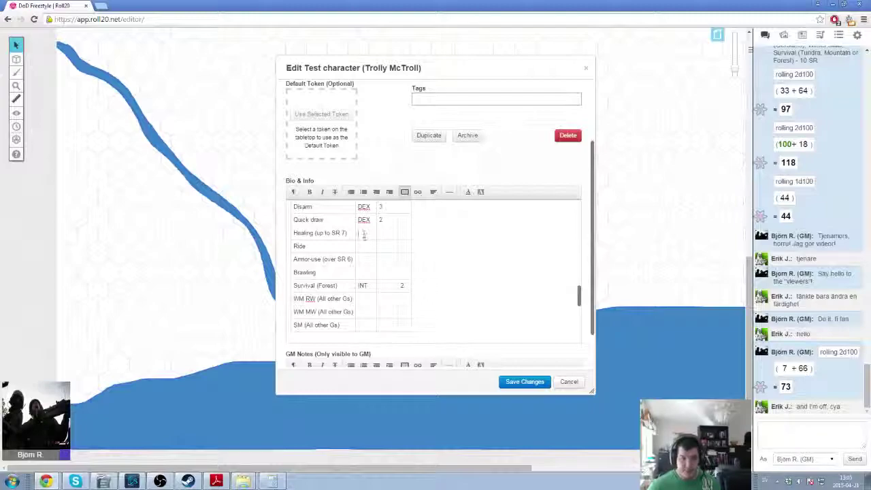
text(INT)
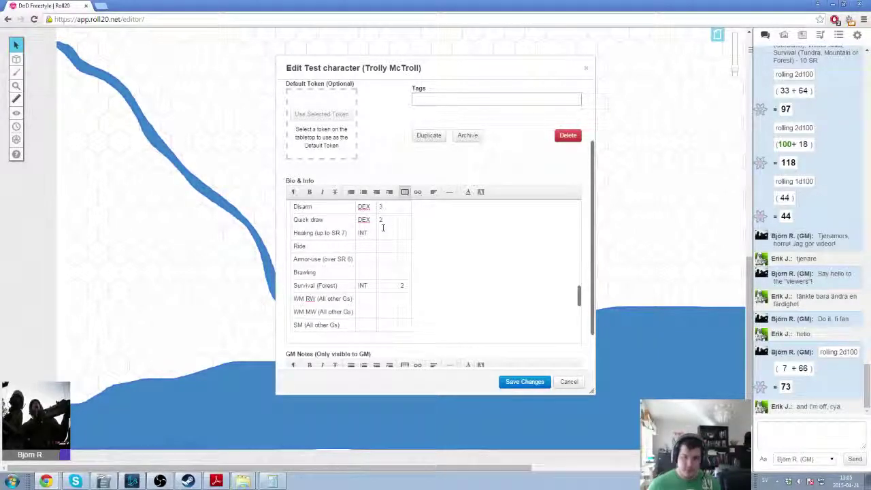
text(3)
- Check the riding skill in the rulebook PDF and set Ride to base DEX and cost 2 in the secondary skills table
key(alt+Tab)
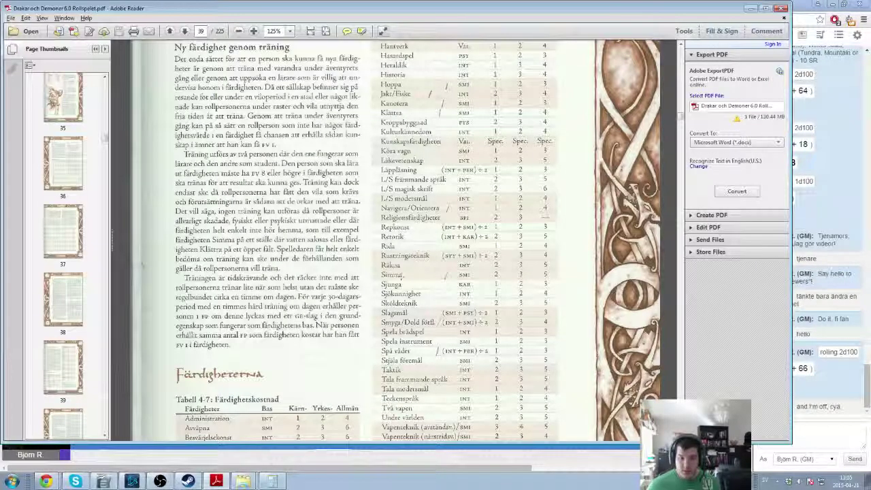
key(alt+Tab)
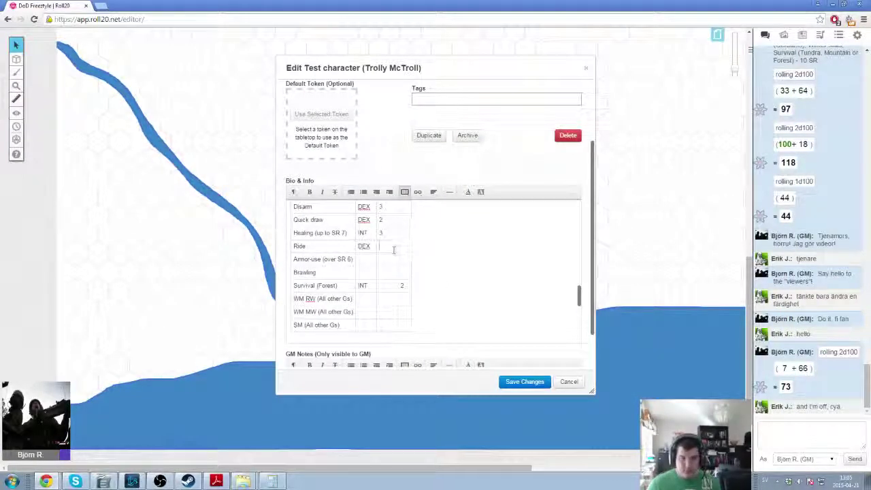
text(2)
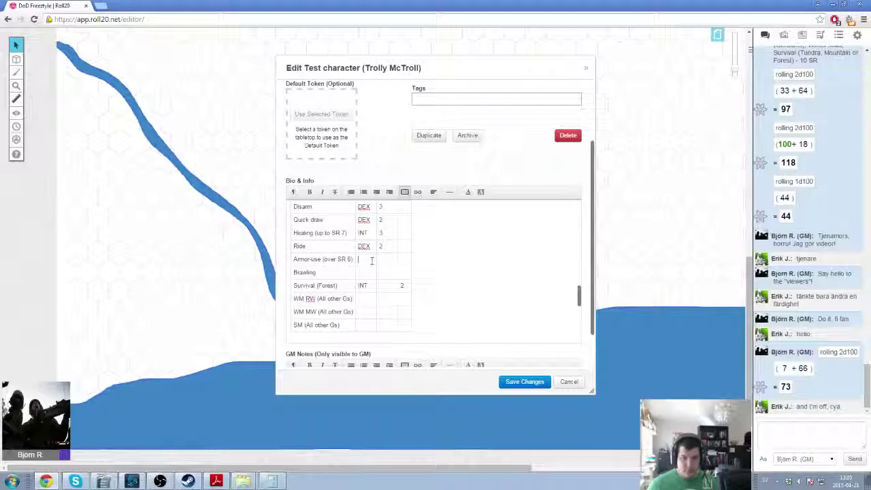
- Set Armor-use (over SR 6) to base 16, as in the primary skills table, and to cost 3 from the rulebook PDF
scroll(397, 304, up, 5)
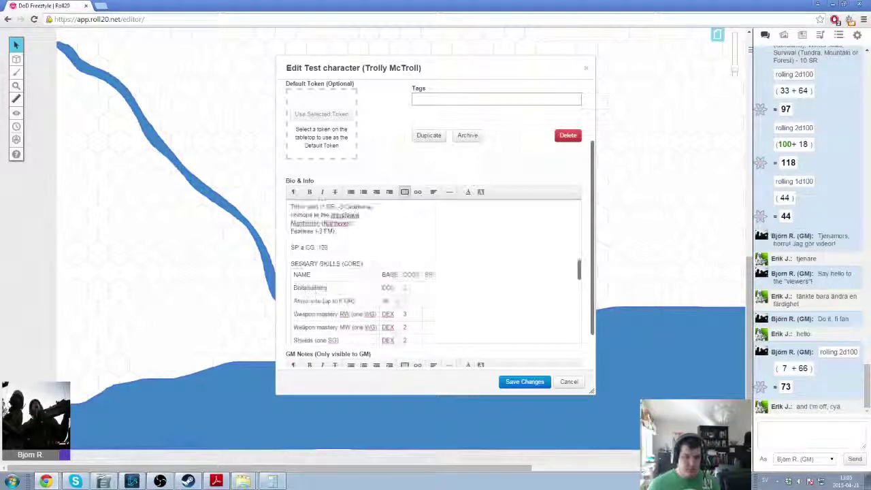
scroll(408, 306, down, 5)
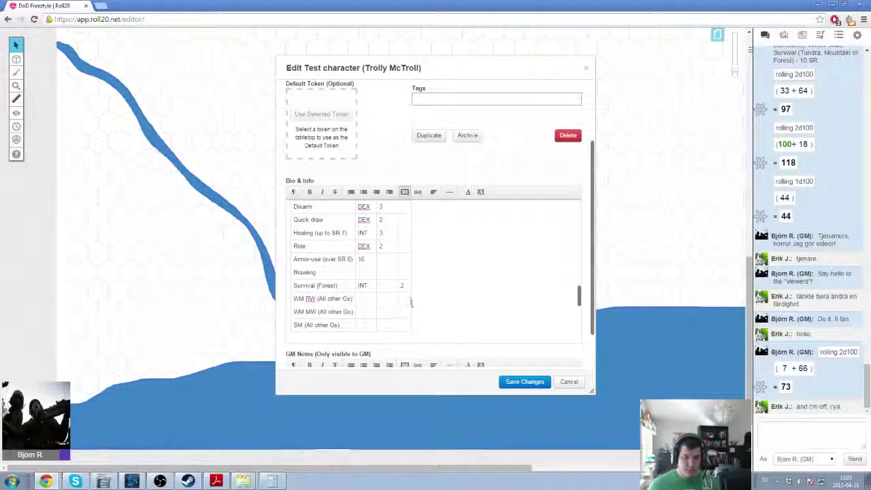
key(alt+Tab)
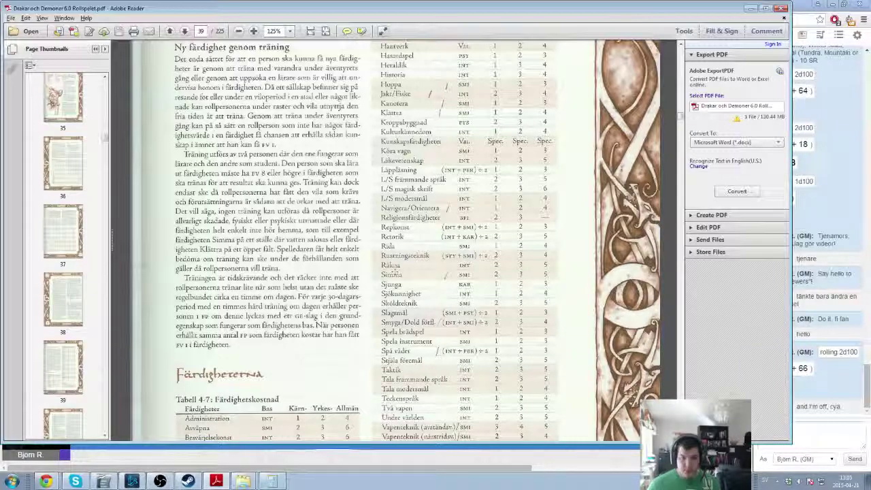
key(alt+Tab)
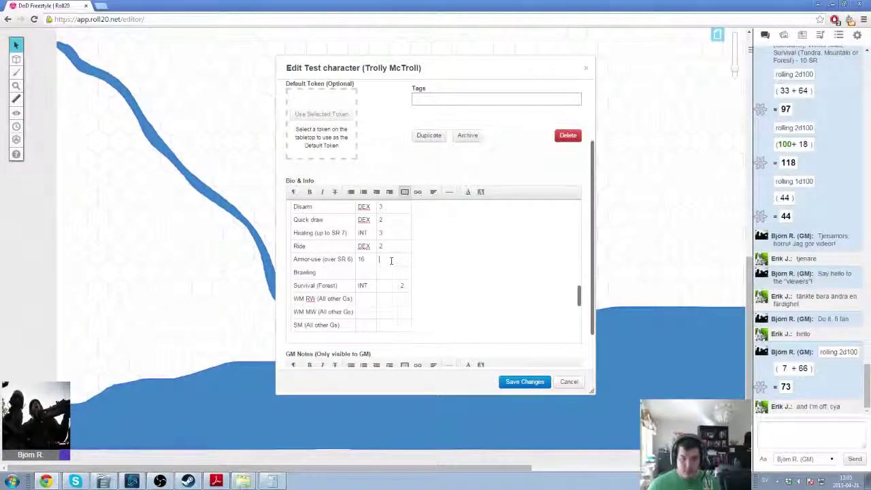
text(3)
- Check the brawling skill (Slagsmål) in the rulebook PDF and calculate its base in Calculator as (15 + 11) ÷ 2
key(alt+Tab)
scroll(439, 304, down, 3)
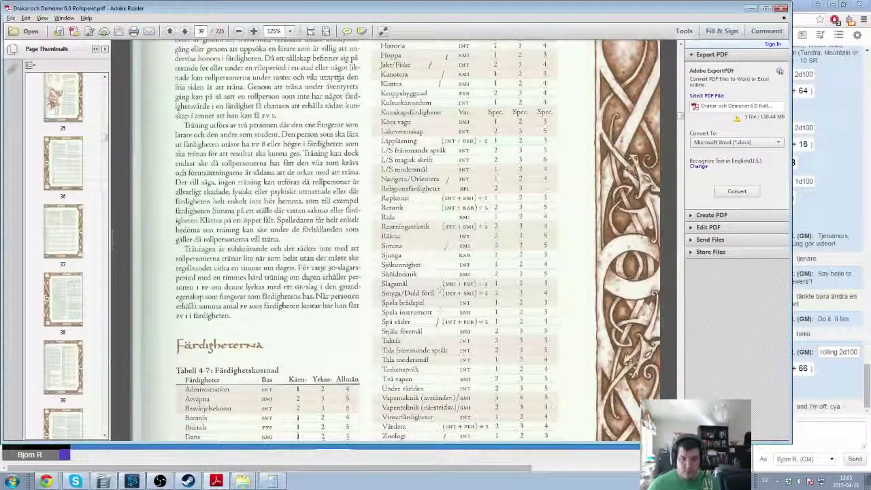
scroll(439, 304, down, 1)
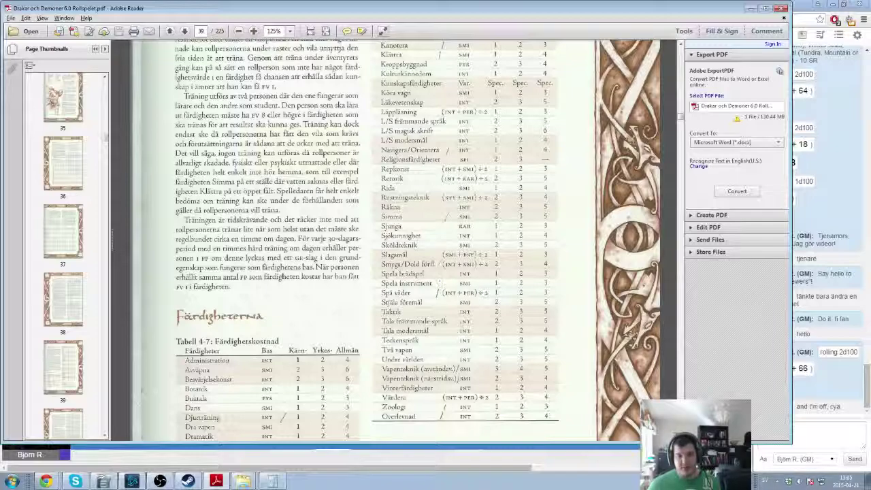
click(273, 481)
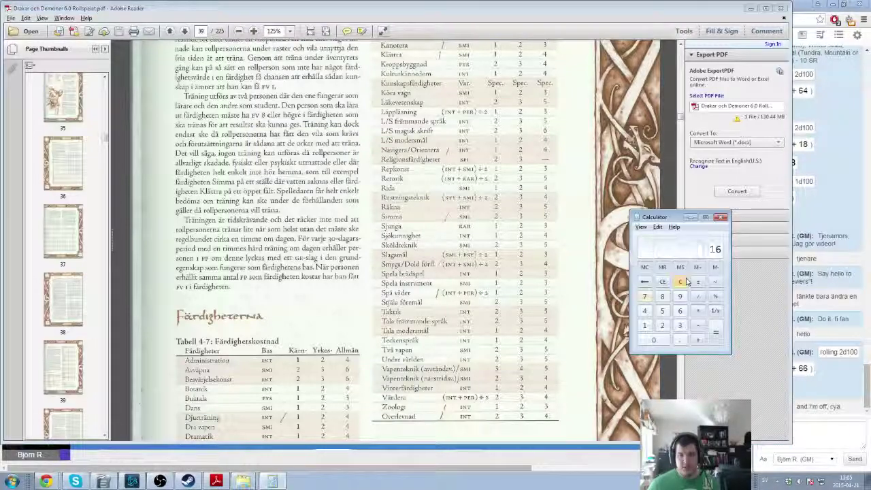
click(645, 325)
click(662, 310)
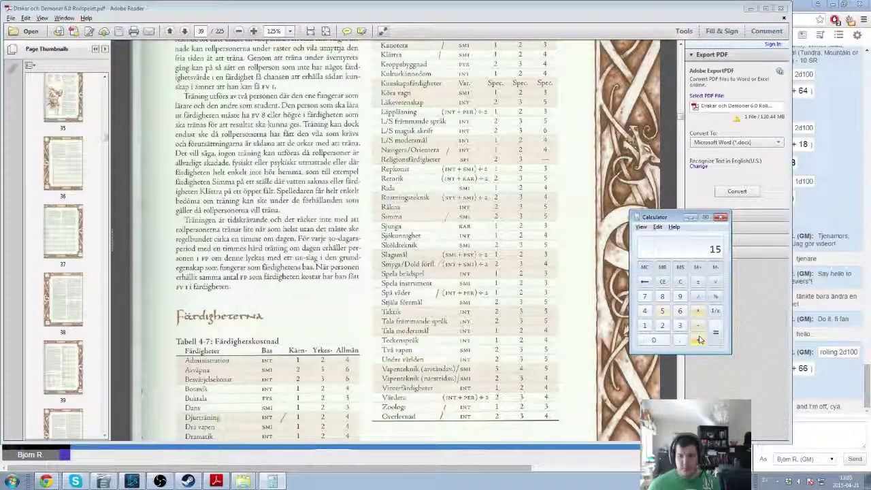
click(698, 340)
double_click(645, 325)
click(715, 333)
click(698, 296)
click(662, 325)
click(715, 333)
click(441, 301)
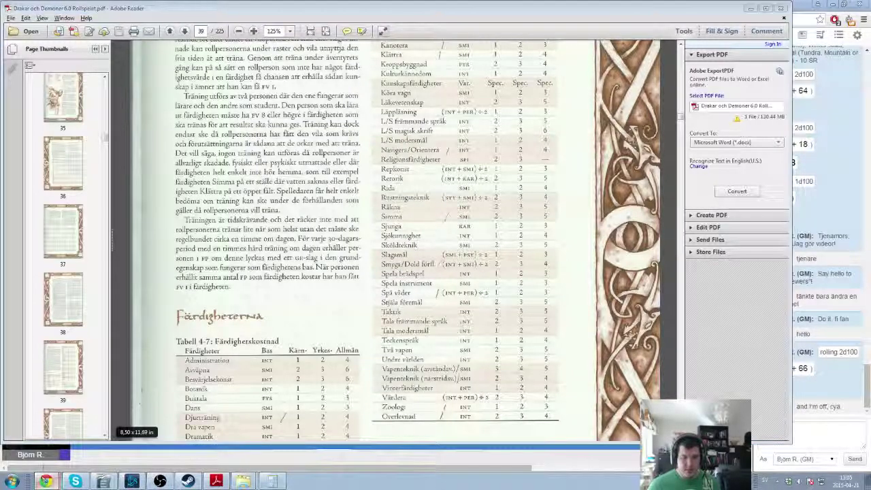
- In the secondary skills table, set Brawling to base 13 and cost 2, and Survival (Forest) to cost 3, checking the rulebook PDF
click(46, 481)
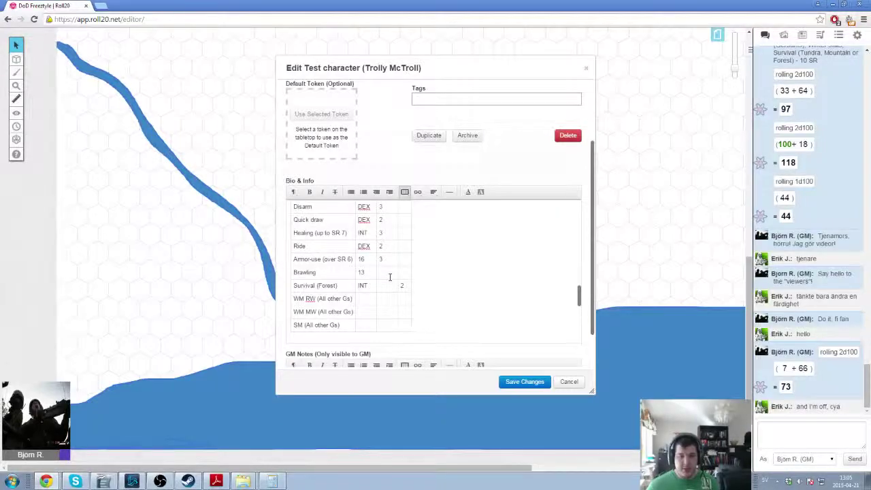
key(alt+Tab)
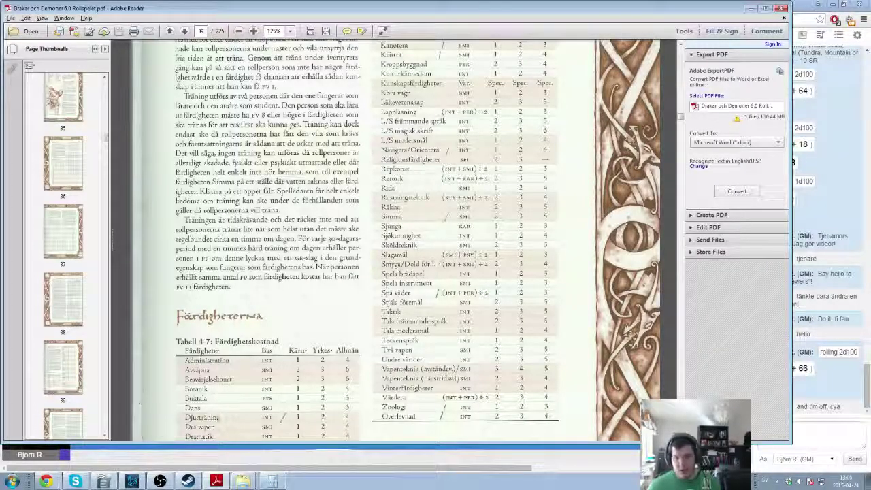
key(alt+Tab)
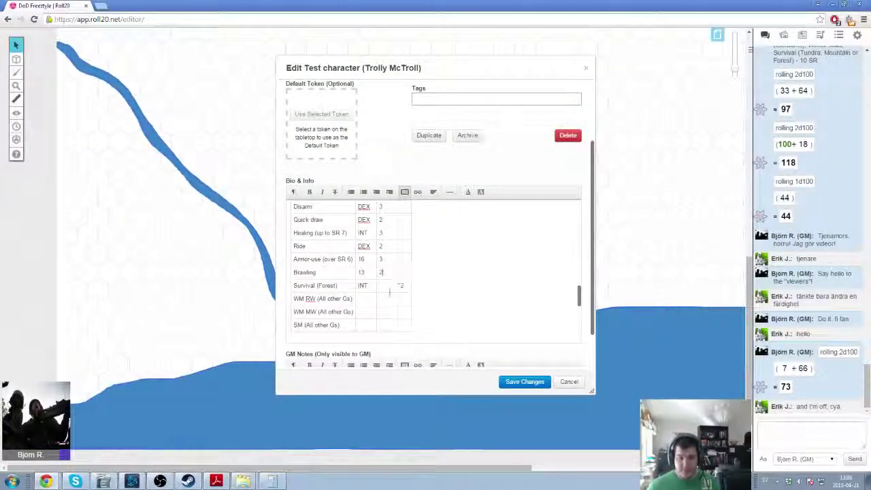
key(alt+Tab)
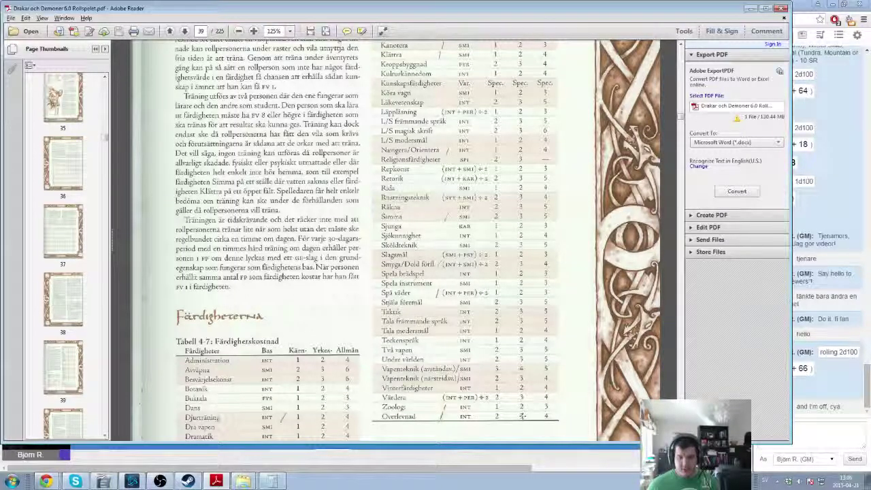
key(alt+Tab)
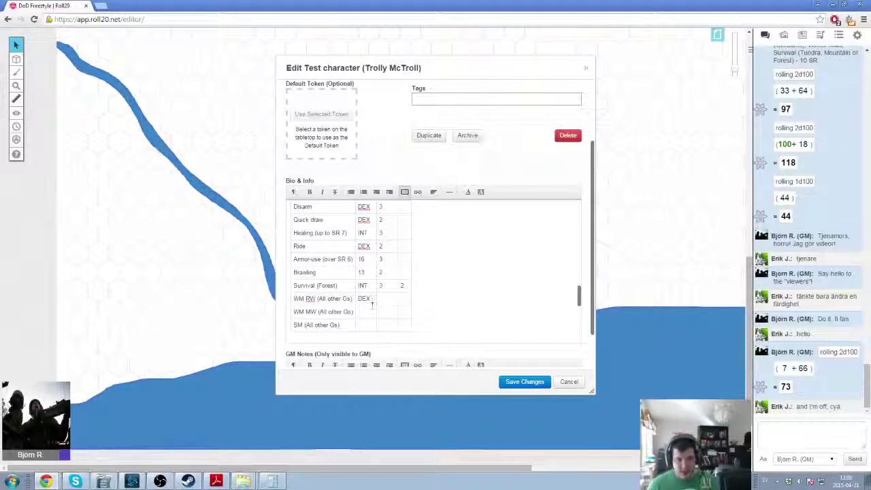
- Set the base of WM RW, WM MW and SM (All other Gs) to DEX and fill in their costs from the rulebook PDF
click(373, 310)
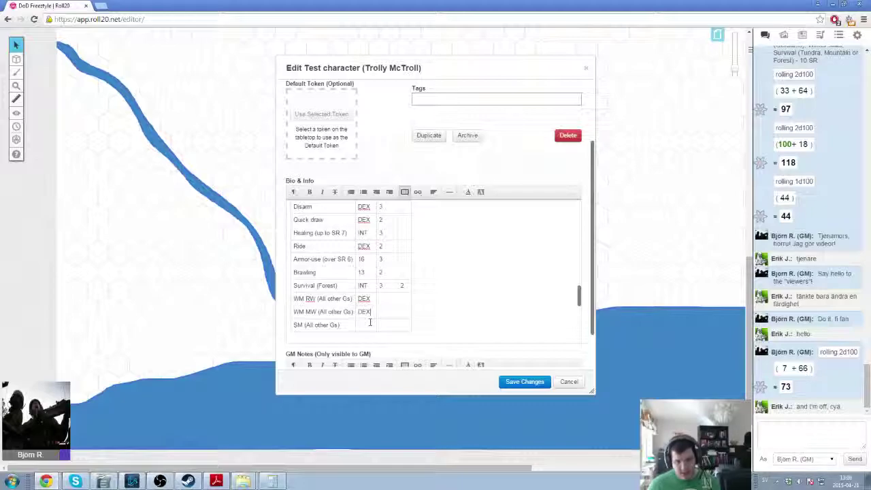
click(370, 323)
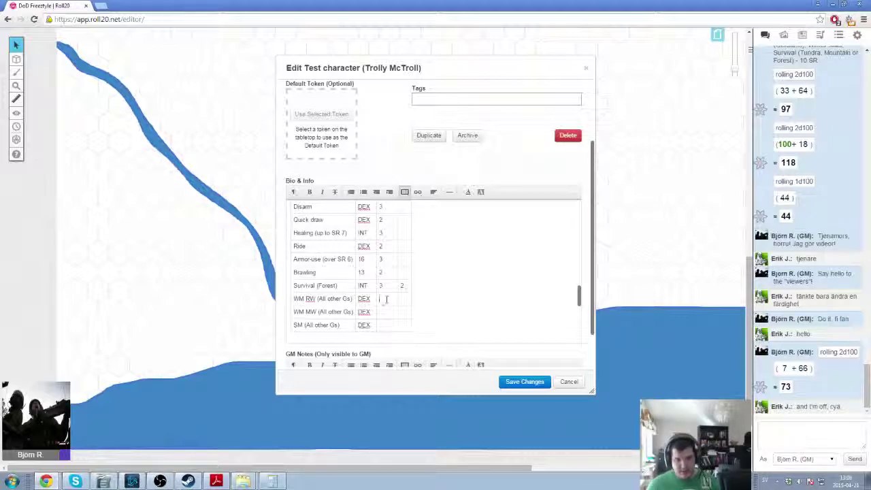
key(alt+Tab)
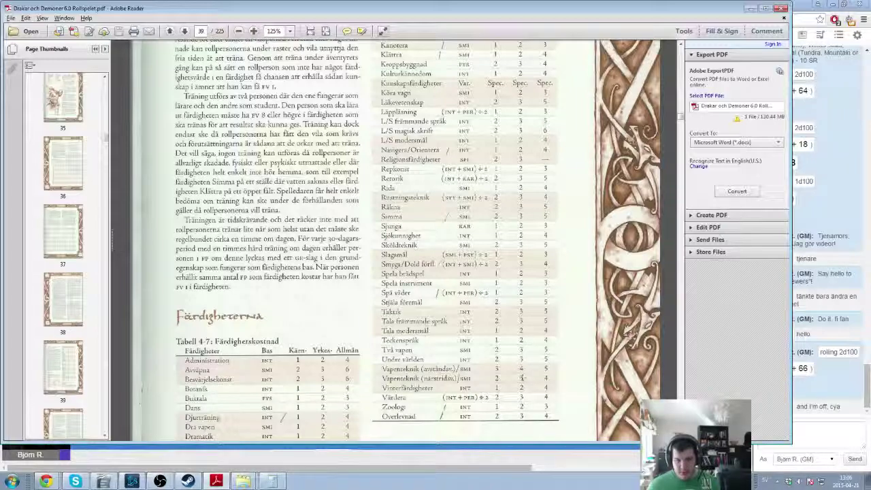
key(alt+Tab)
- Set the tertiary skill costs to 5 for E R/W skill and 4 for Hunt/Fish, checking Jakt/Fiske in the rulebook PDF
scroll(468, 293, down, 5)
scroll(468, 293, up, 5)
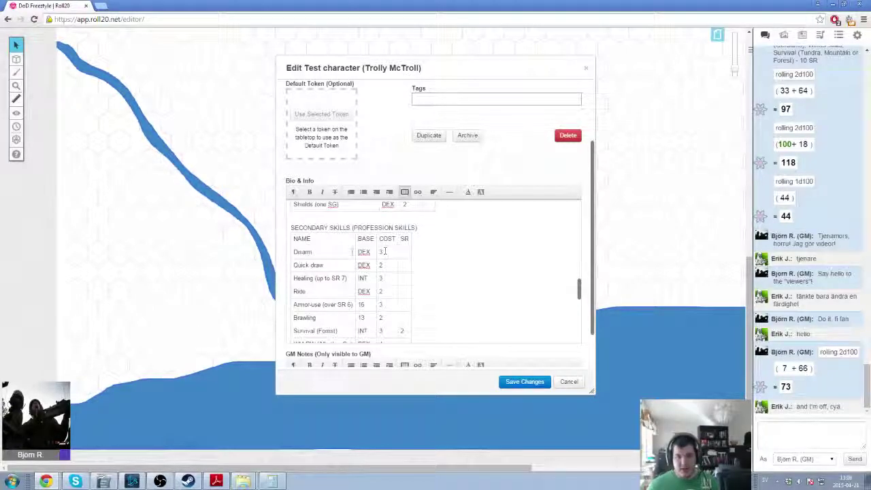
scroll(384, 251, up, 4)
scroll(344, 285, down, 4)
scroll(351, 273, down, 5)
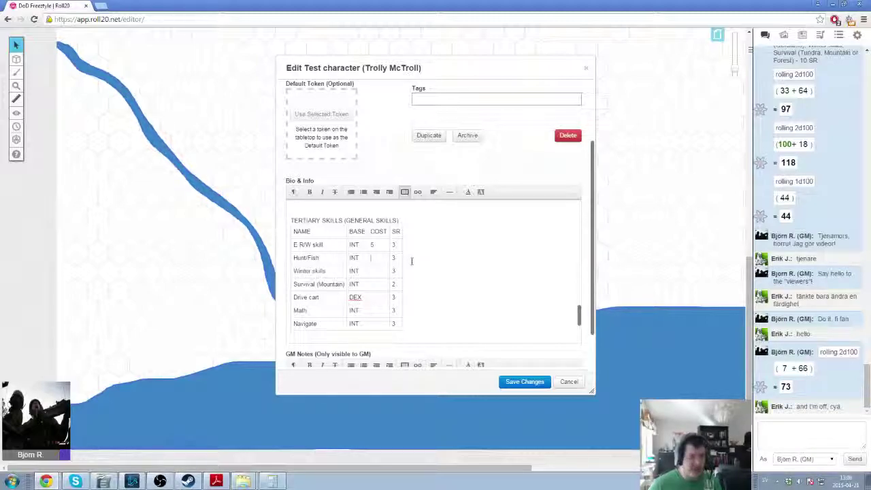
key(alt+Tab)
scroll(381, 239, up, 2)
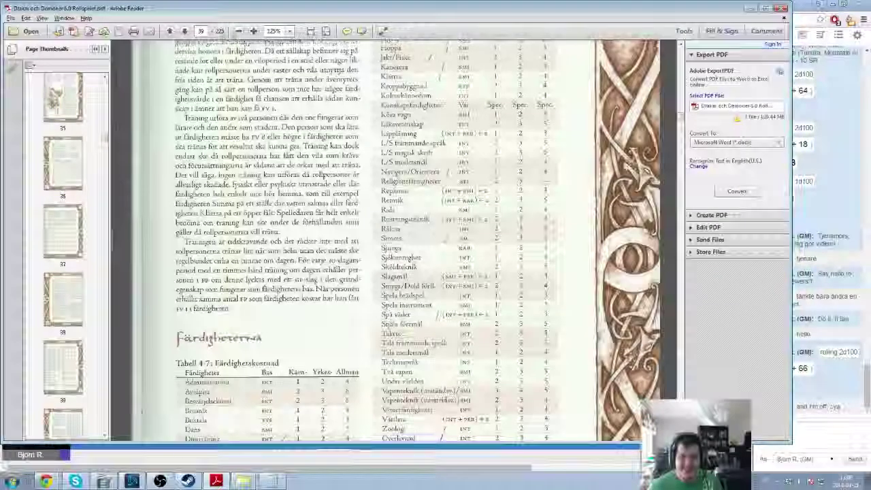
scroll(381, 238, up, 3)
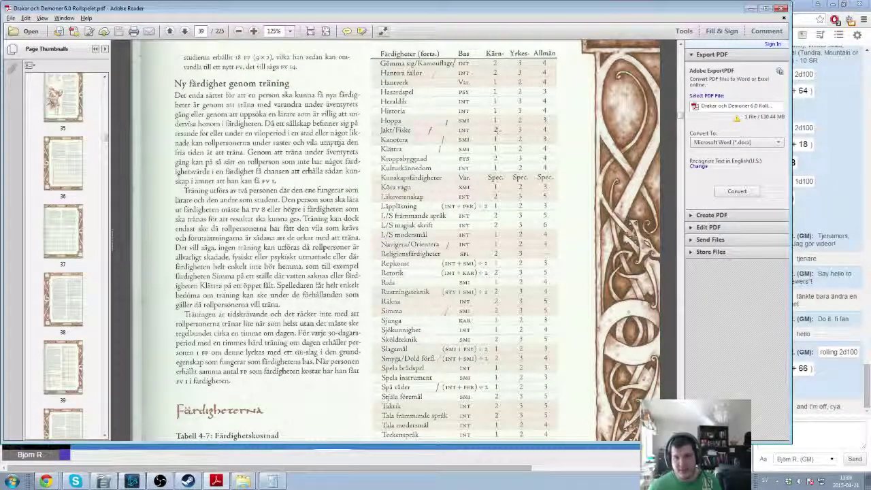
key(alt+Tab)
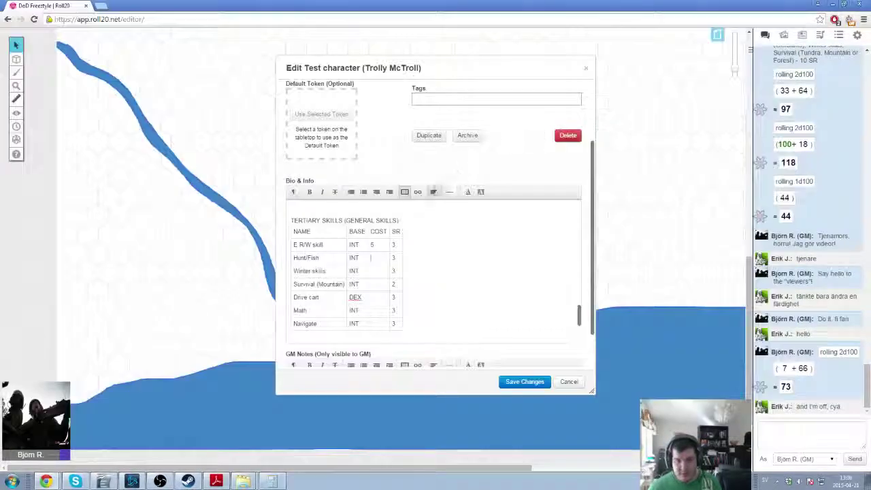
- Look up Vinterfärdigheter and Överlevnad in the rulebook PDF and set the Winter skills and Survival (Mountain) costs to 4
click(377, 273)
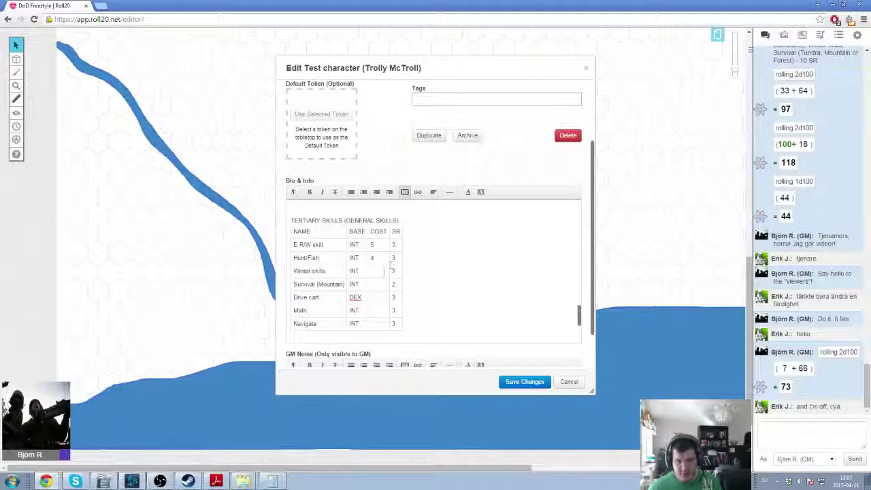
key(alt+Tab)
scroll(518, 287, down, 4)
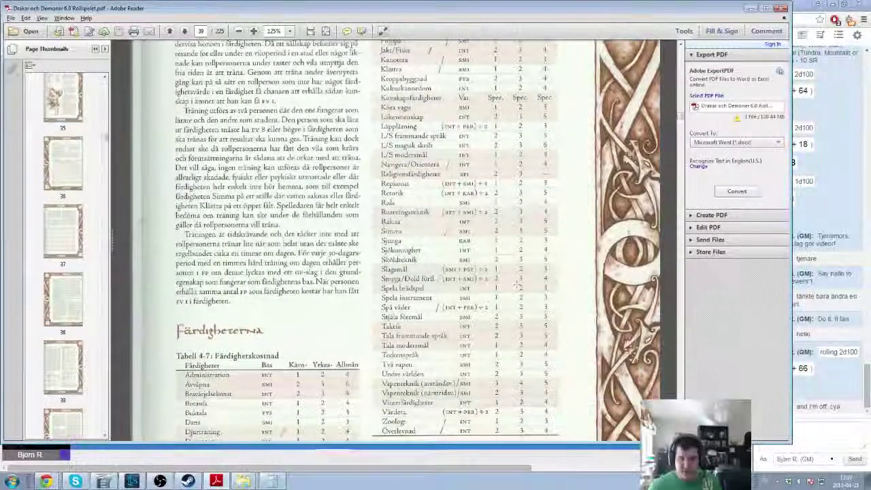
scroll(516, 284, down, 1)
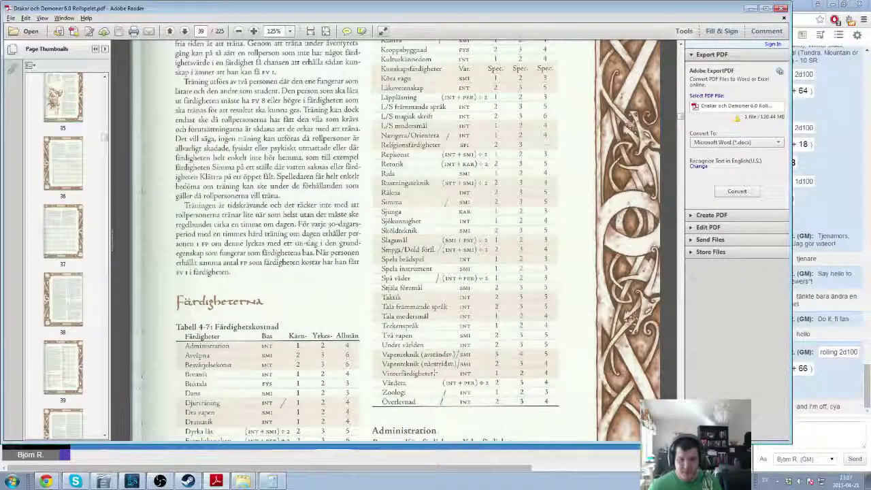
key(alt+Tab)
text(4)
key(alt+Tab)
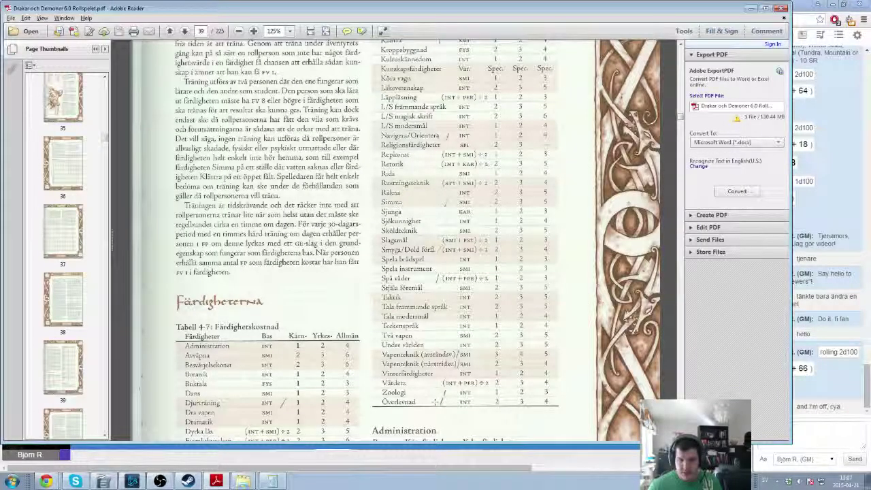
key(alt+Tab)
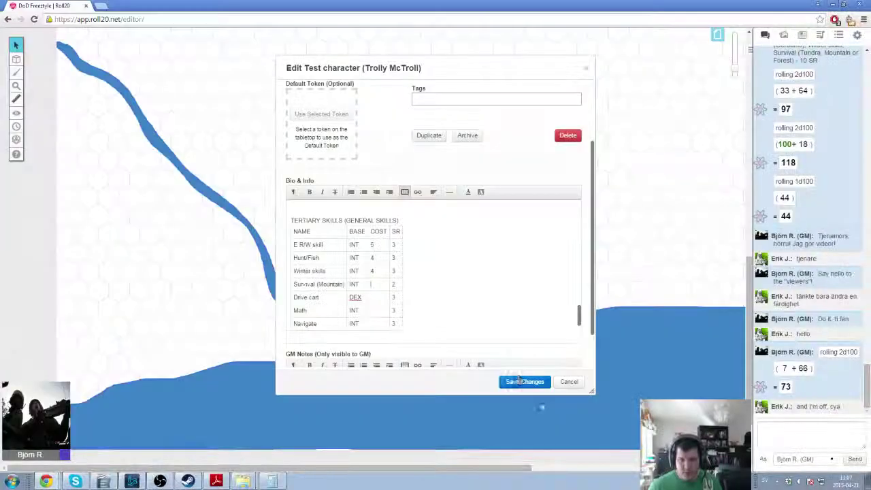
- Set the costs of Drive cart to 3, Math to 5 and Navigate to 4 in the tertiary table, using the rulebook PDF
key(alt+Tab)
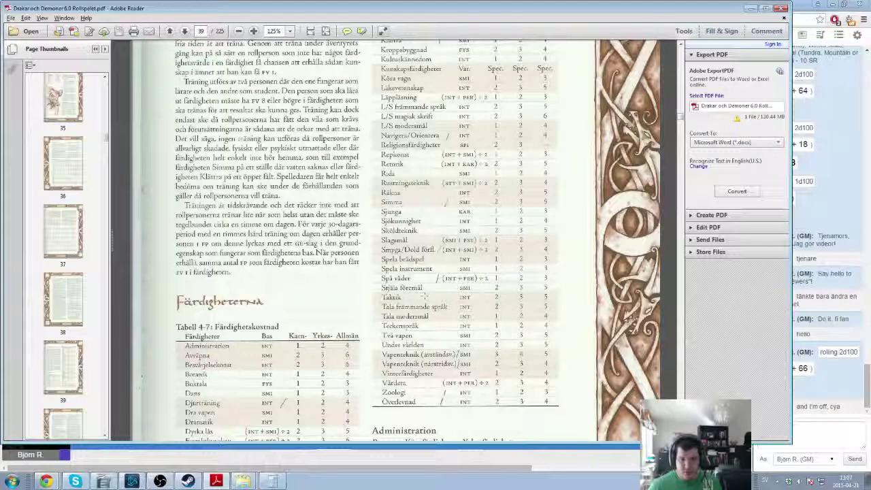
scroll(441, 182, up, 2)
scroll(441, 182, up, 1)
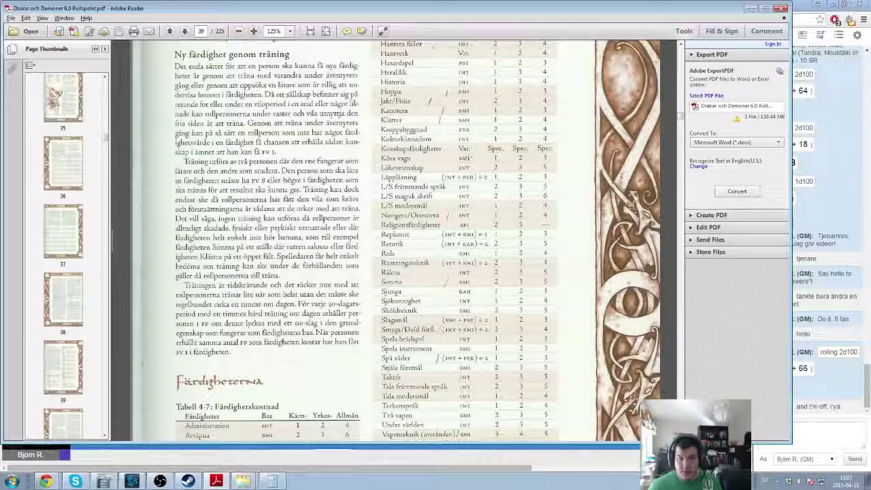
key(alt+Tab)
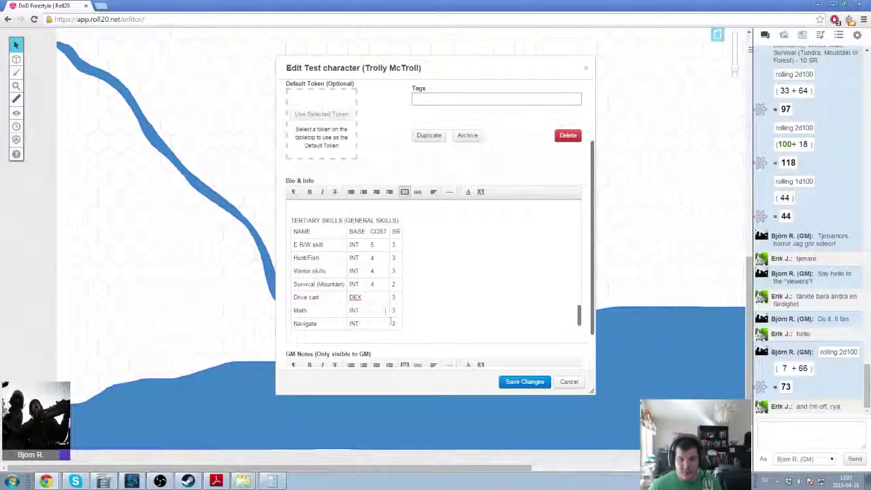
key(alt+Tab)
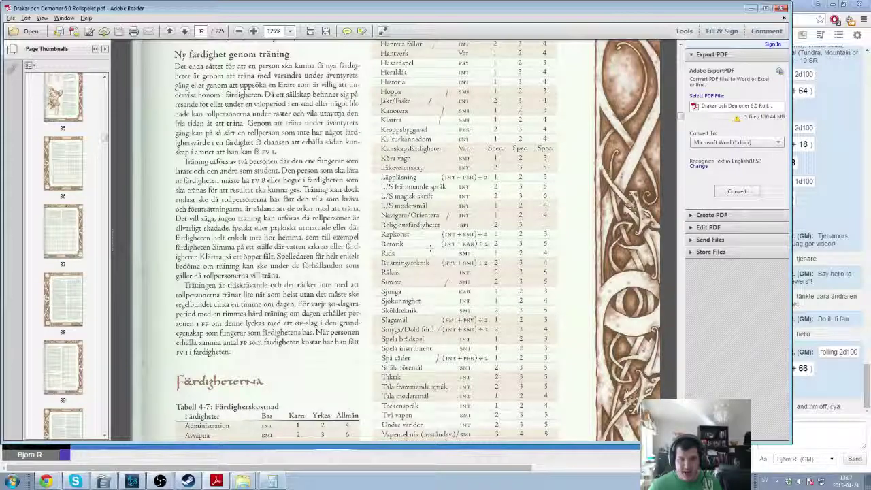
key(alt+Tab)
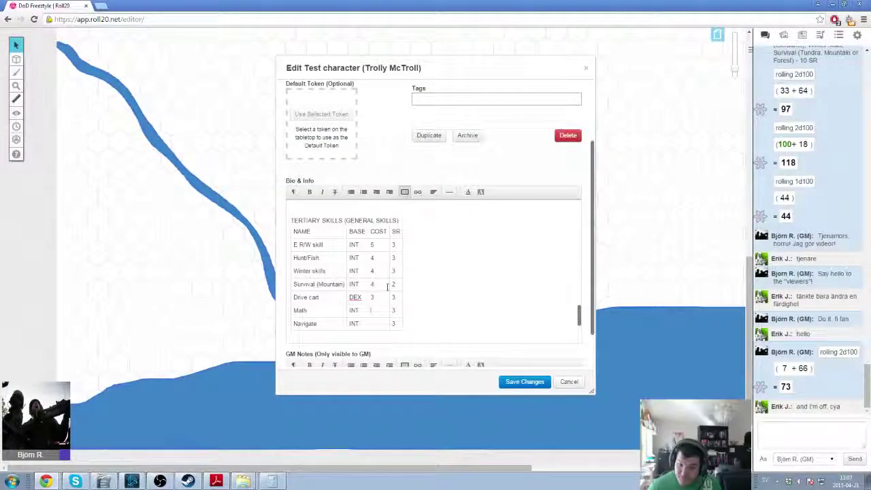
key(alt+Tab)
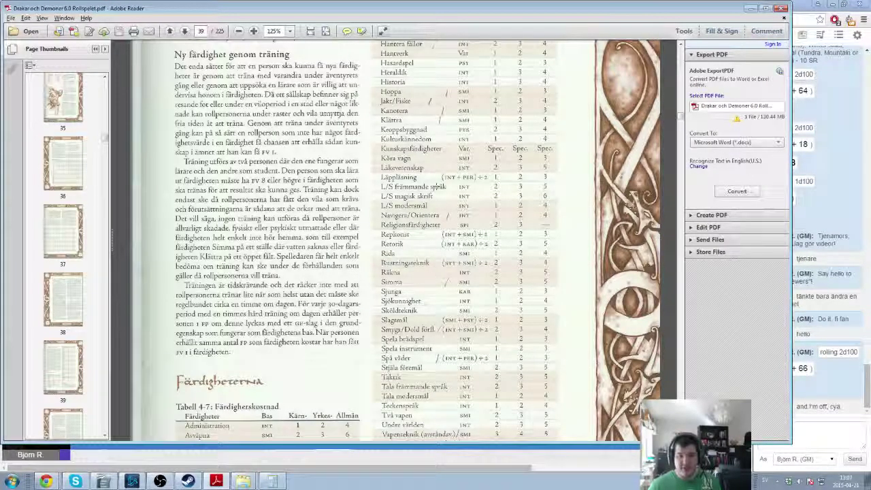
key(alt+Tab)
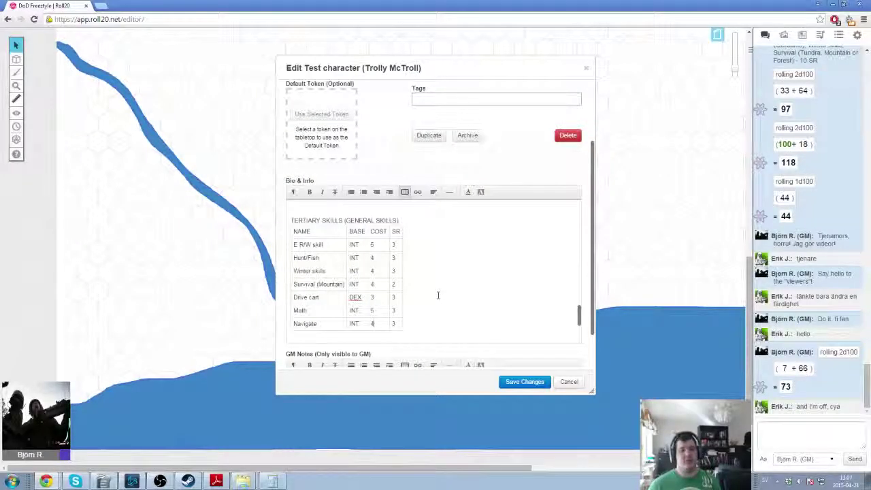
- Find Tabell 4-3 (FP-kostnad/FV) on page 33 of the rulebook PDF and mark its FP-kostnad column
scroll(438, 295, up, 6)
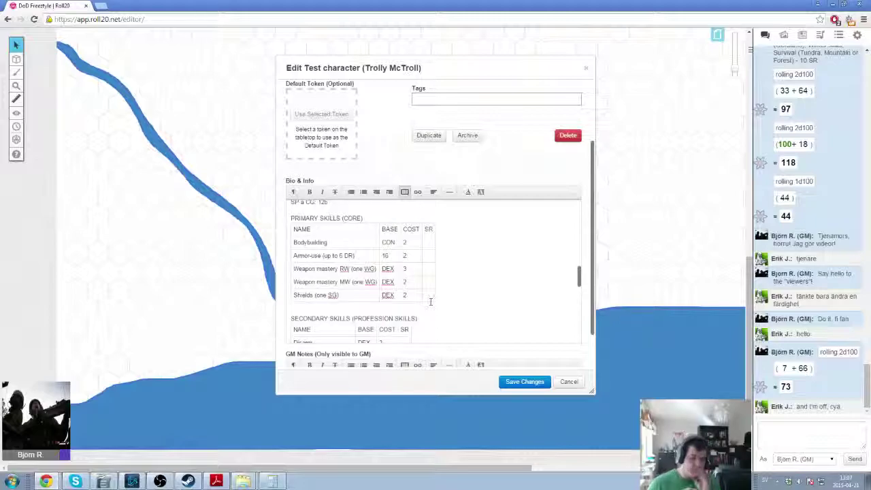
scroll(430, 301, up, 2)
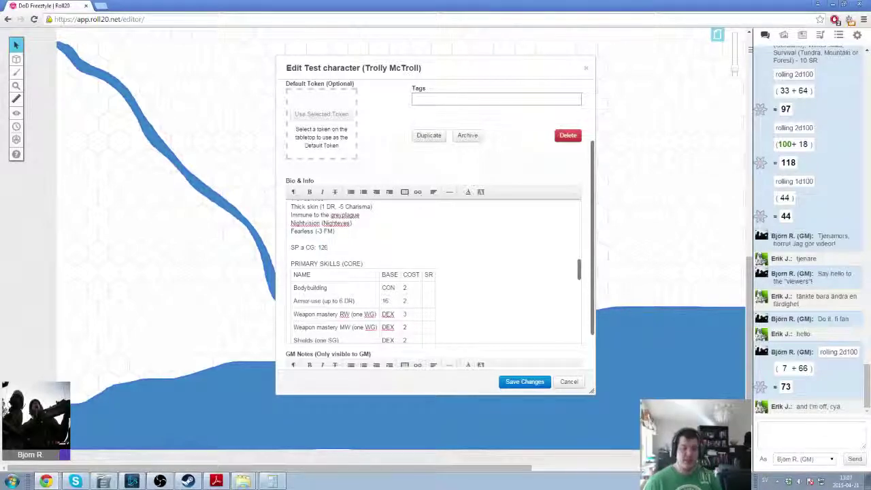
click(216, 481)
scroll(157, 306, up, 5)
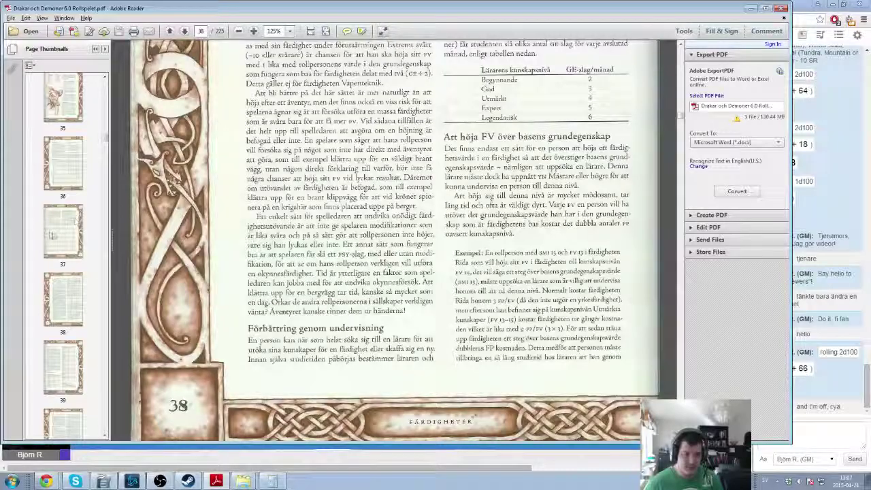
click(68, 172)
scroll(68, 172, up, 2)
click(63, 172)
click(78, 109)
scroll(395, 239, down, 2)
scroll(531, 368, down, 3)
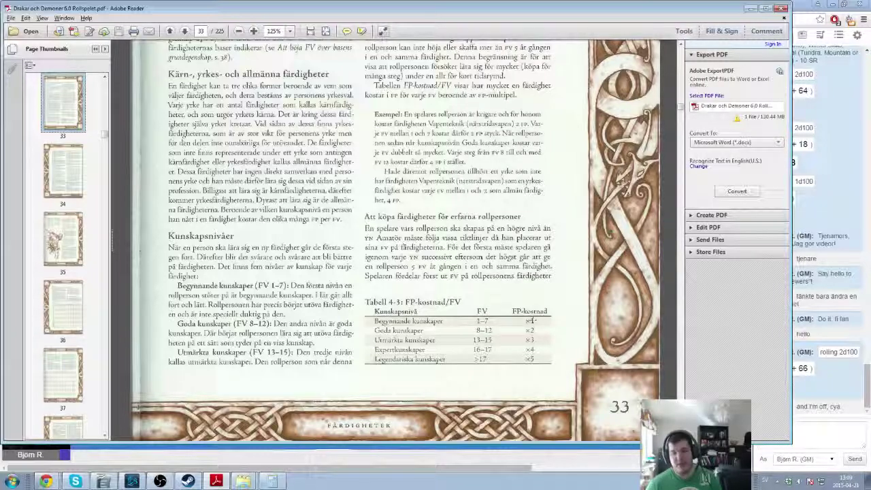
drag(551, 306, 511, 369)
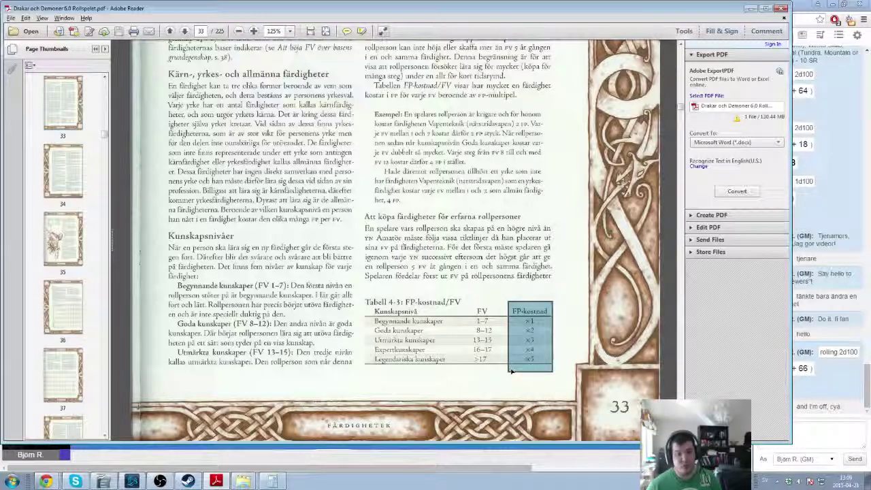
- Clear the marking in the rulebook PDF and set Bodybuilding's SR to 7 in the Roll20 primary skills table
click(504, 296)
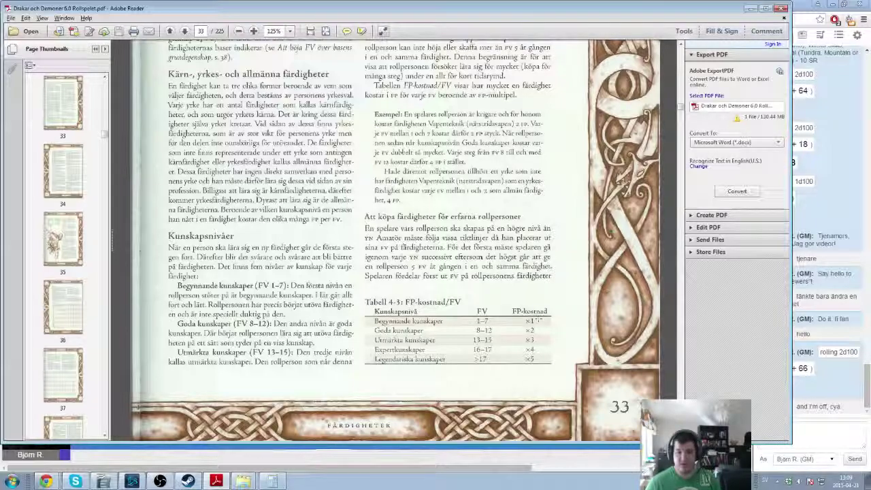
key(alt+Tab)
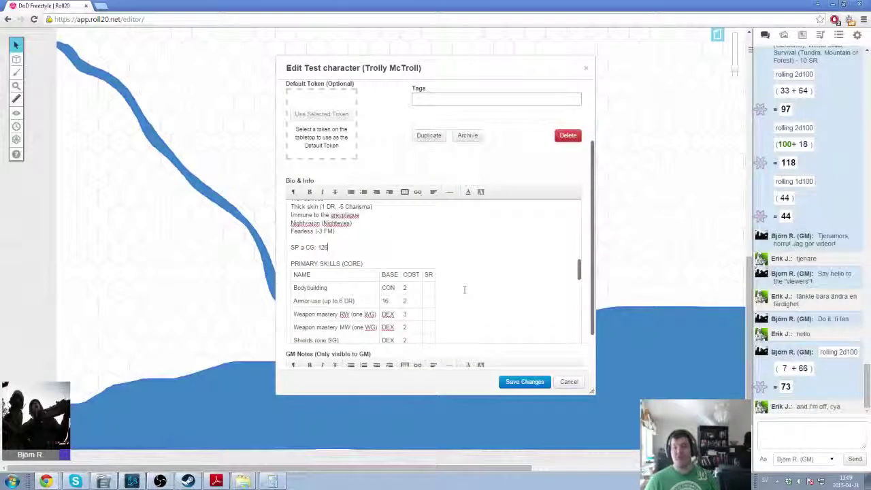
click(425, 288)
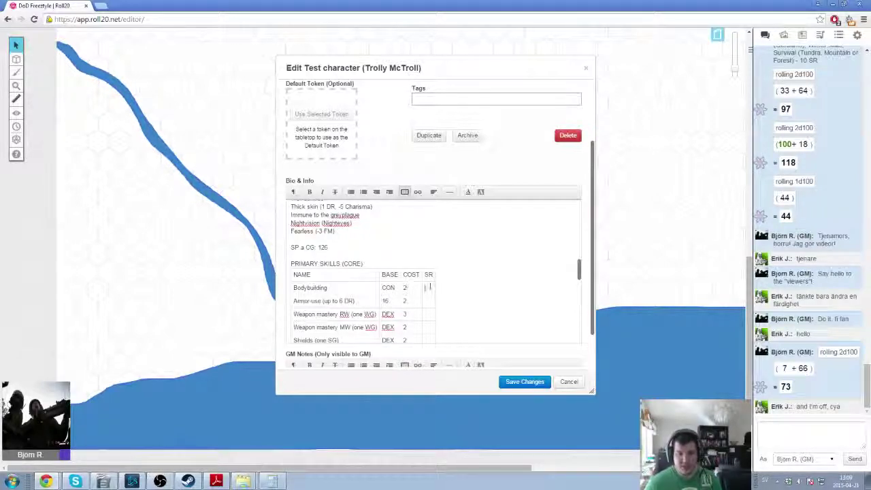
text(7)
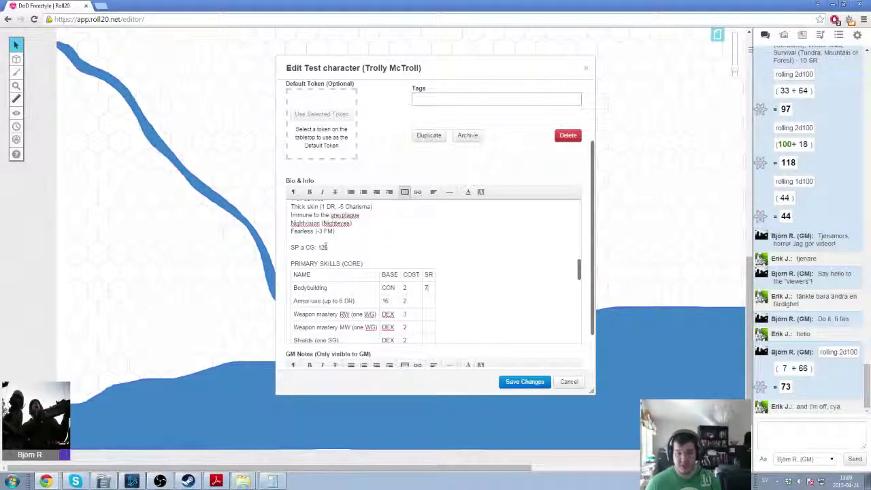
- Calculate Bodybuilding's skill point cost as 7 × 2 in Calculator, checking the FP-kostnad multiplier in Tabell 4-3 of the rulebook PDF
click(272, 481)
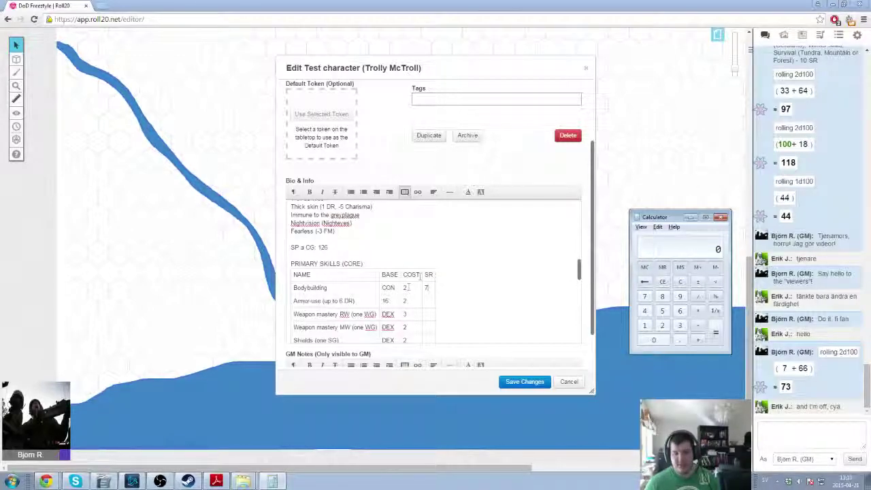
click(430, 286)
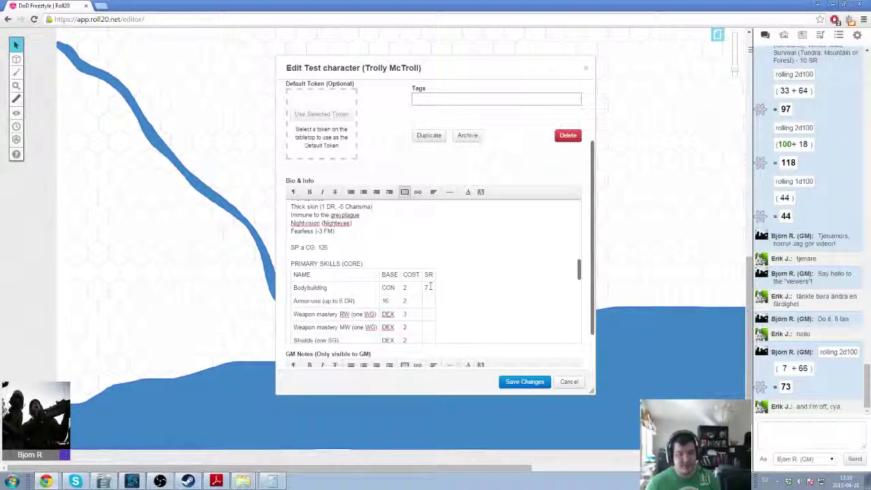
key(alt+Tab)
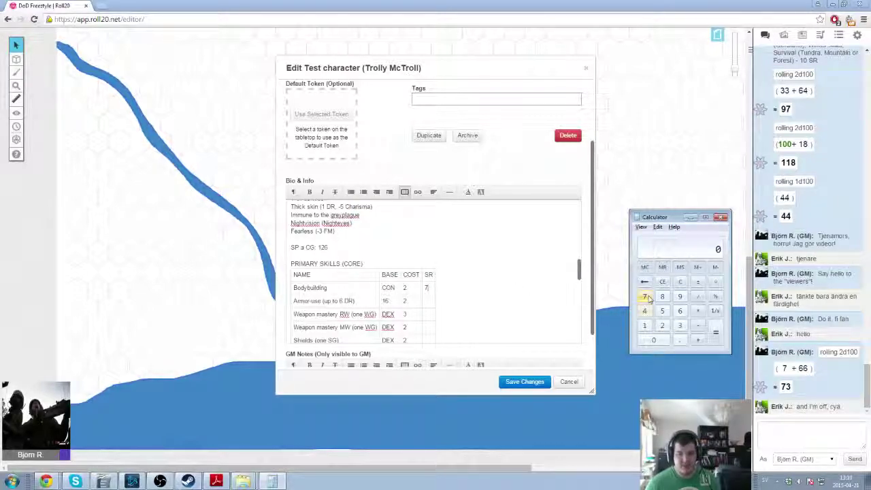
click(645, 297)
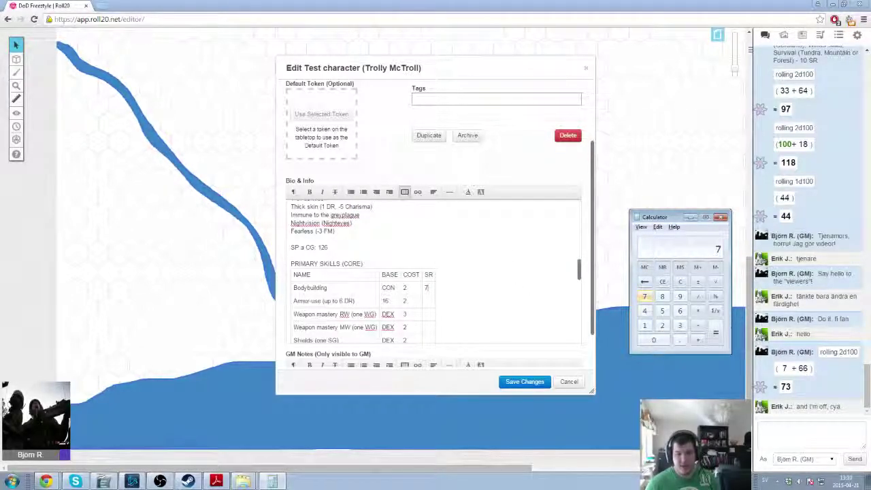
click(698, 311)
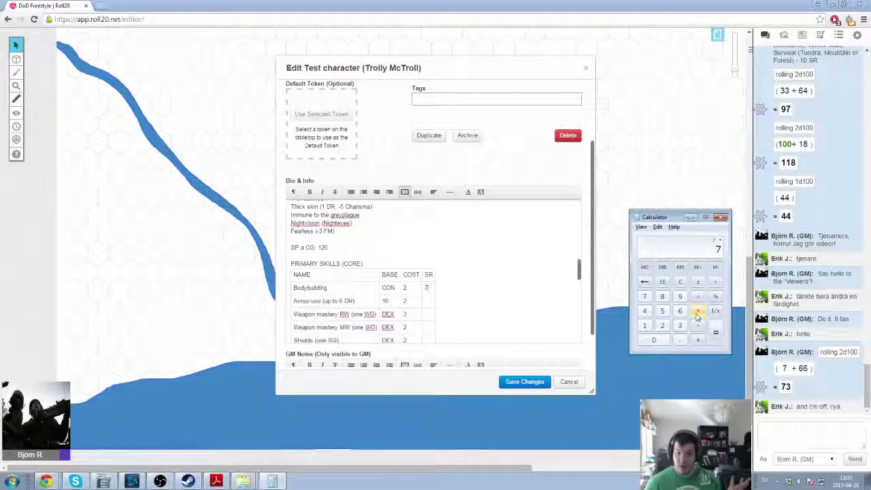
key(alt+Tab)
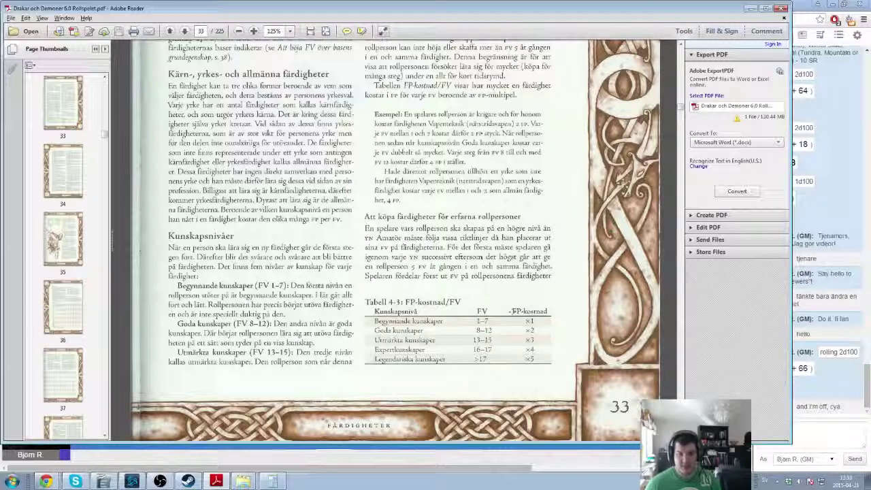
key(alt+Tab)
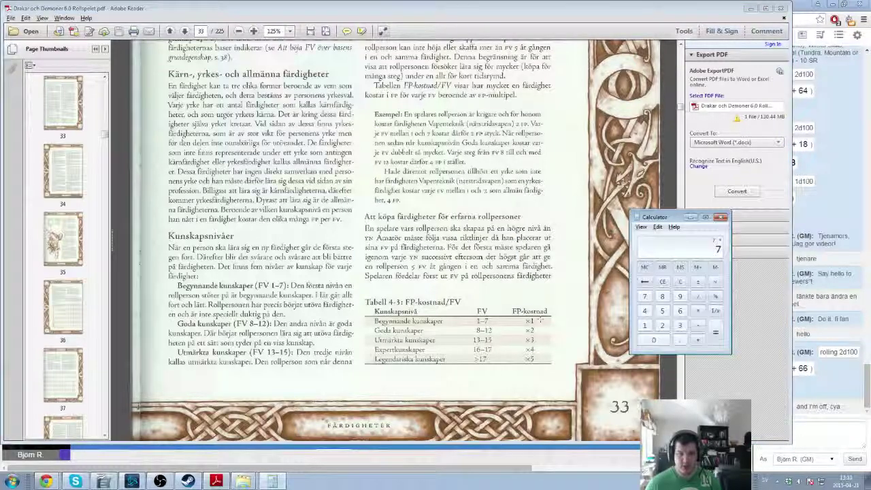
click(45, 480)
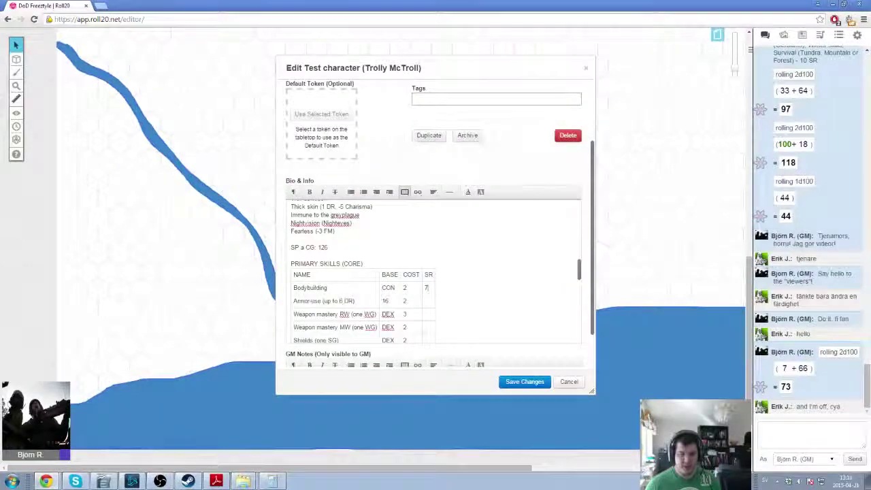
click(272, 481)
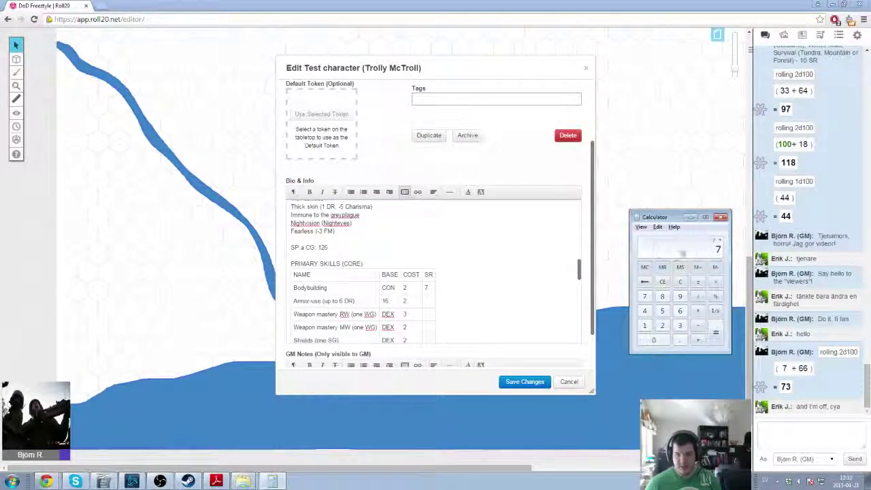
click(405, 287)
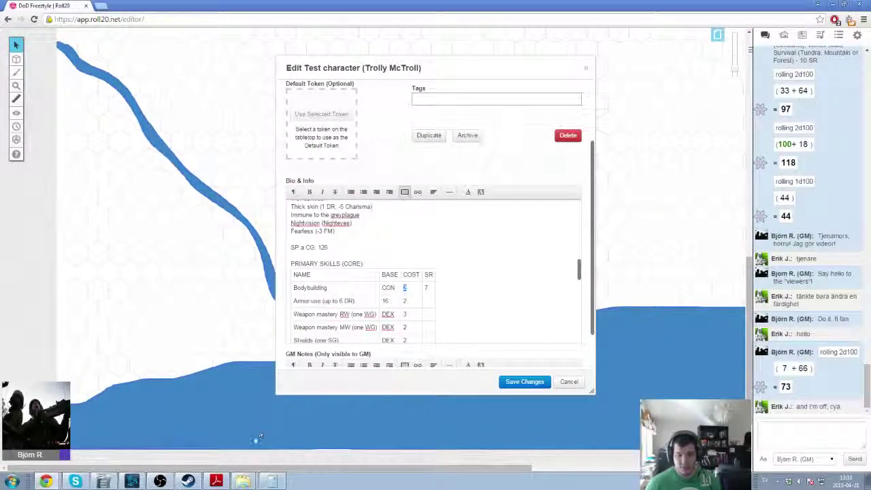
click(271, 482)
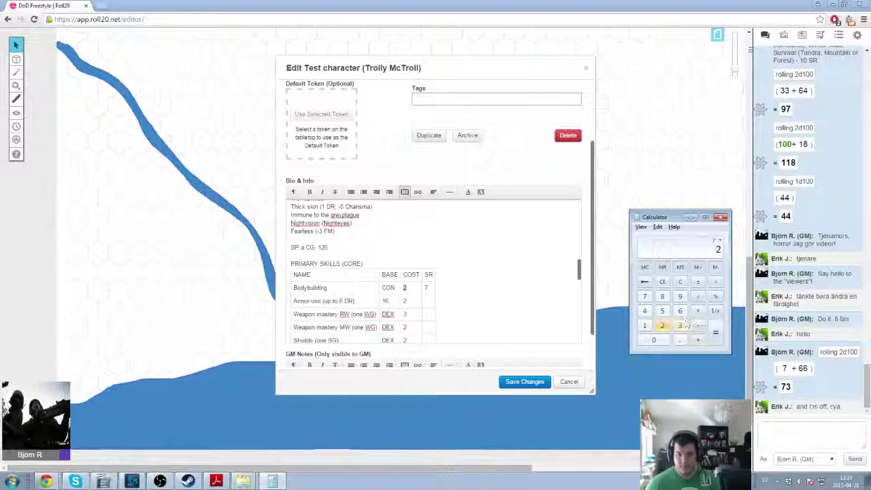
click(716, 333)
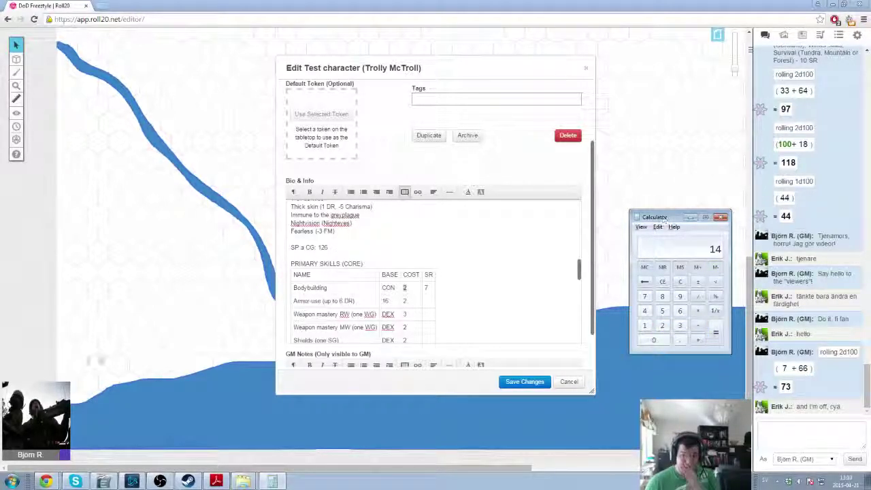
- Subtract 14 from 126 in a second Calculator window placed beside the first, and clear the first calculator
click(11, 481)
click(35, 354)
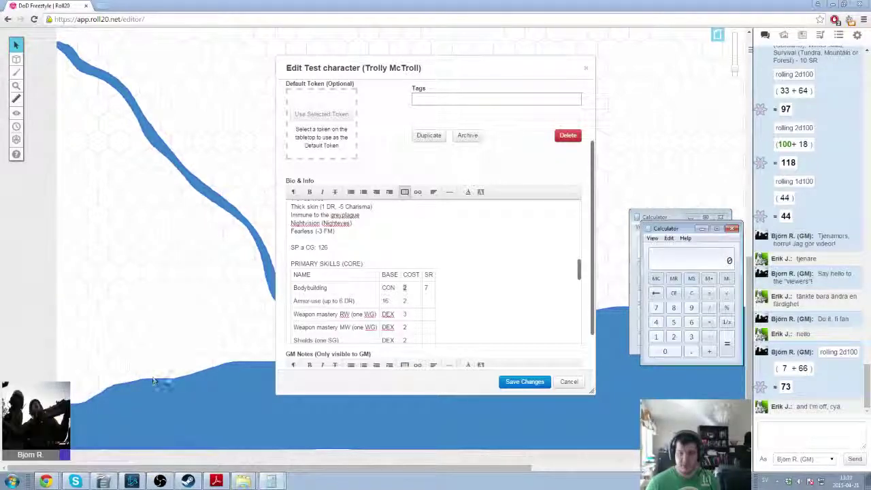
drag(634, 211, 755, 267)
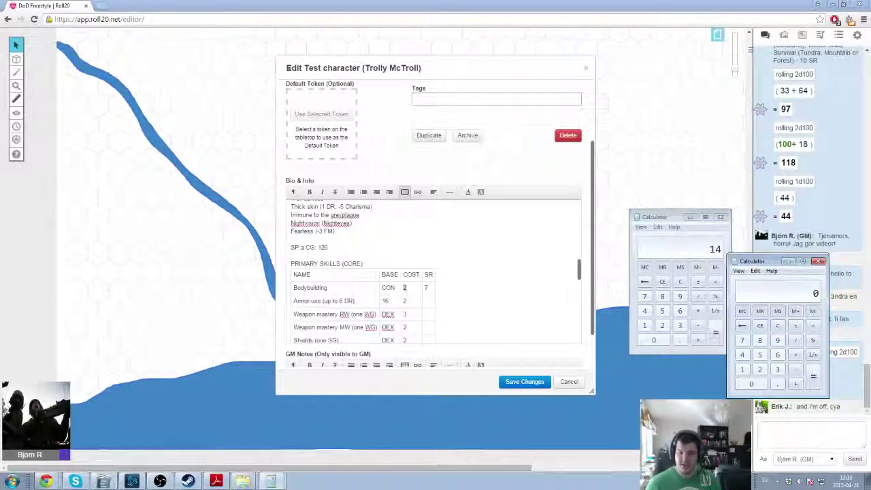
click(742, 370)
click(760, 369)
click(778, 354)
click(796, 369)
click(742, 370)
click(742, 355)
click(812, 378)
drag(762, 263, 773, 262)
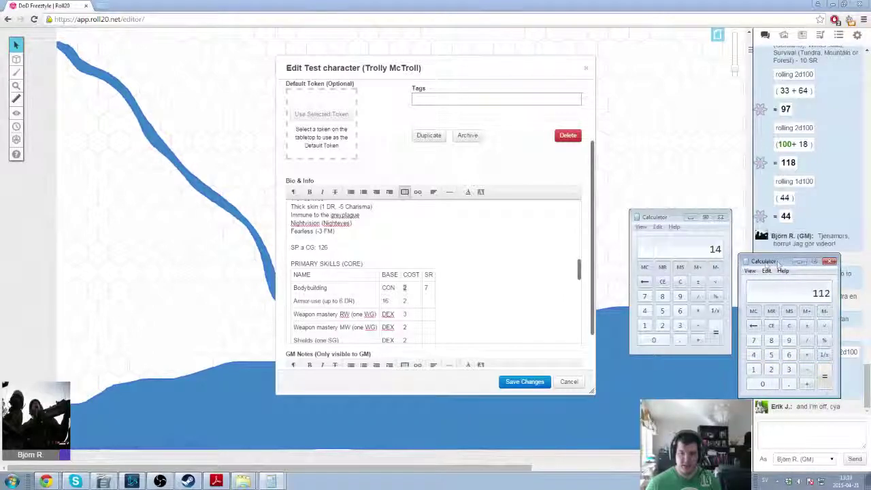
click(680, 282)
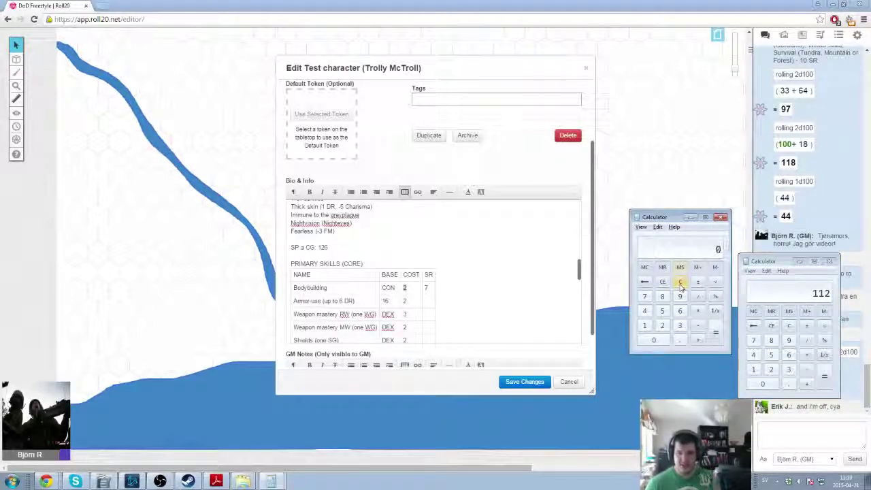
- Set Armor use's SR to 6 and extend its name to "Armor use (up to 6 DR [SR])" in the primary skills table
click(427, 300)
text(6)
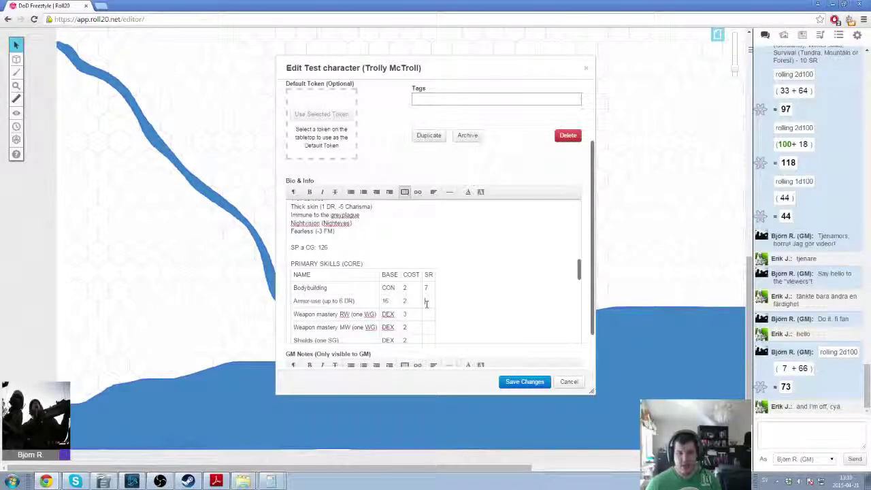
click(368, 301)
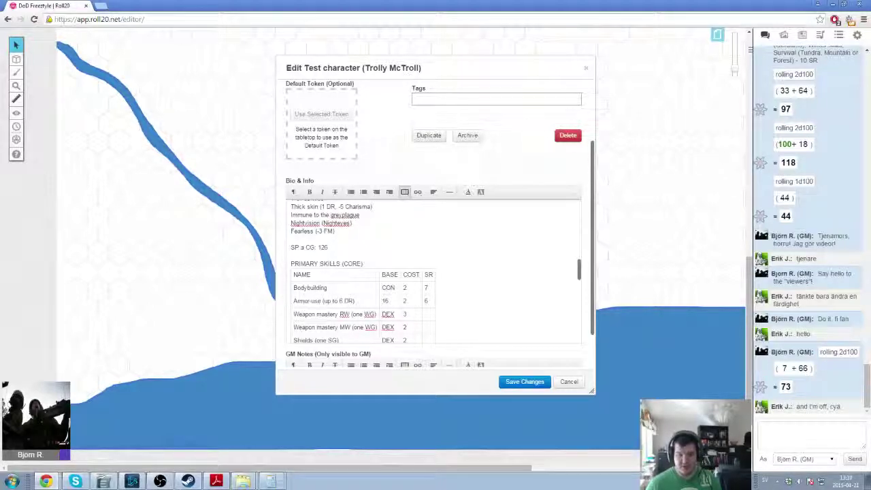
key(alt+Tab)
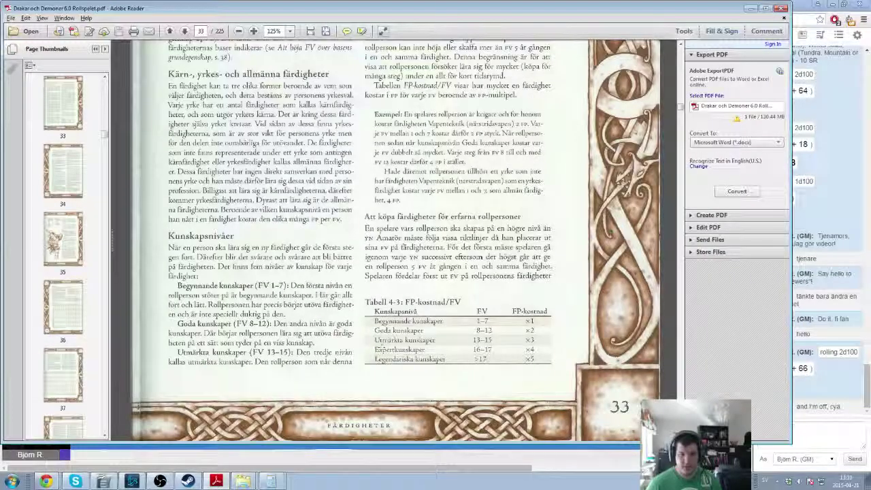
click(46, 482)
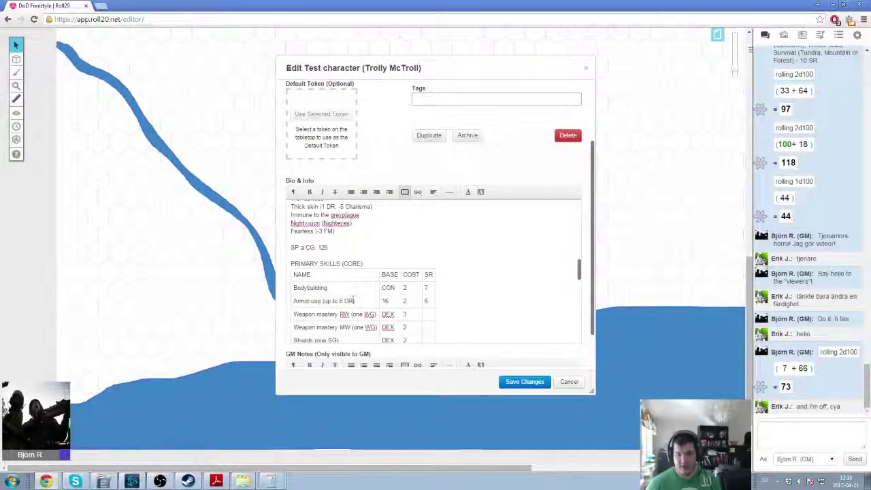
text((S)
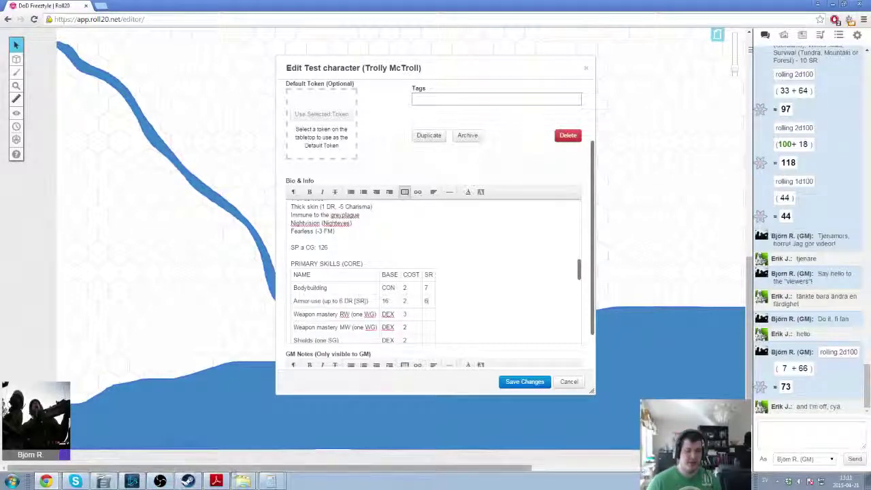
- Calculate Armor use's skill point cost as 6 × 2 in the first Calculator window
click(271, 481)
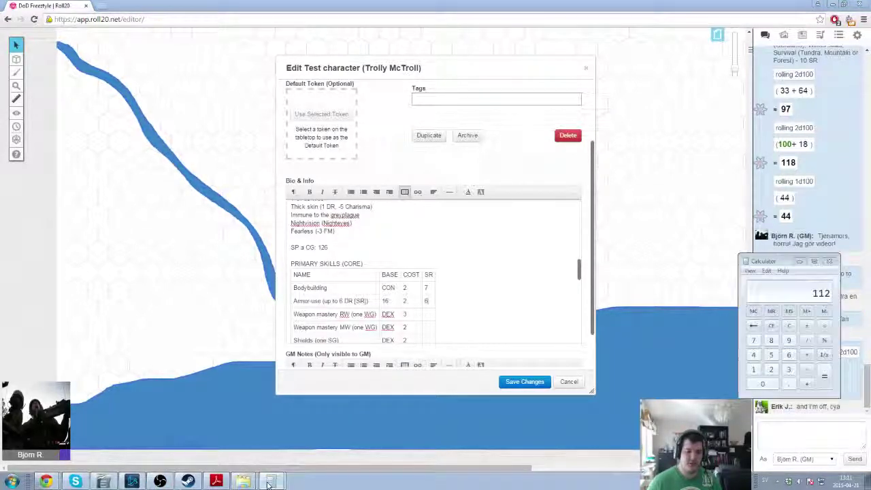
middle_click(271, 481)
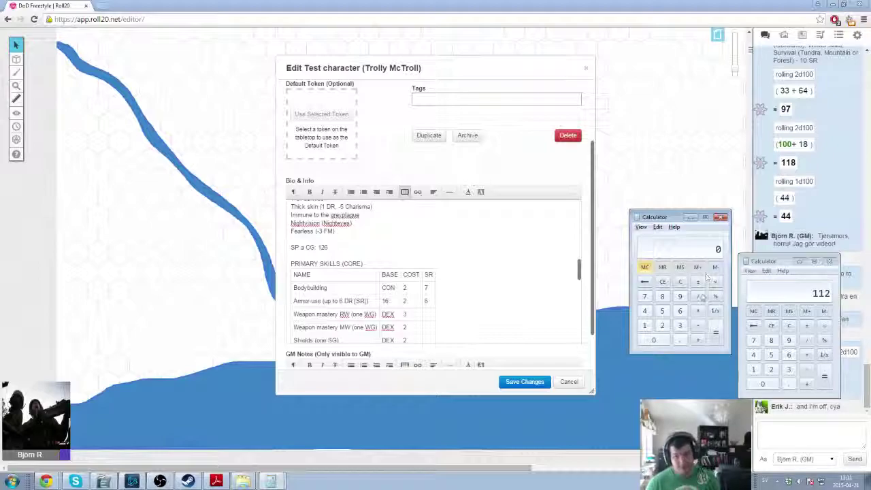
click(681, 311)
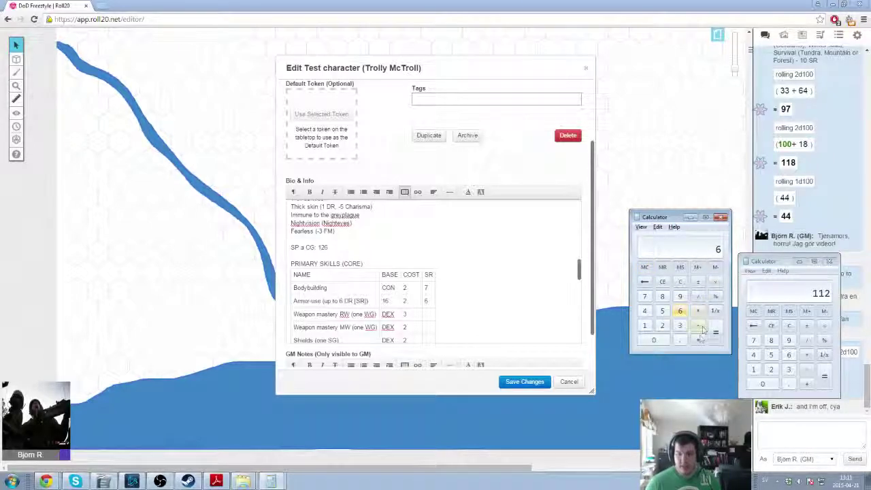
click(699, 311)
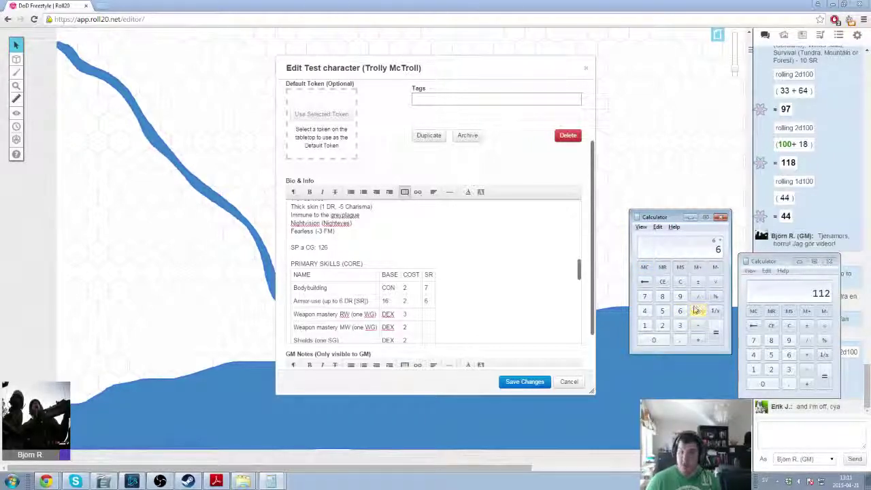
click(662, 326)
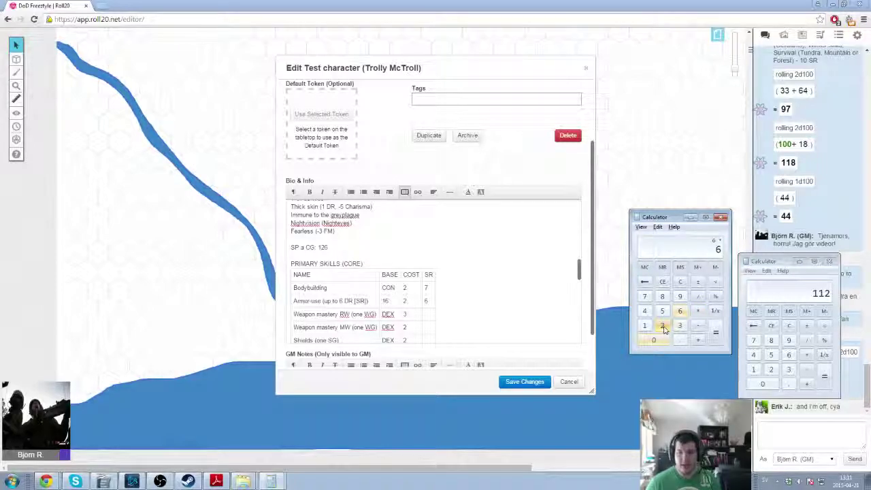
click(716, 334)
- Subtract 12 from the remaining 112 skill points in the second Calculator window
click(808, 383)
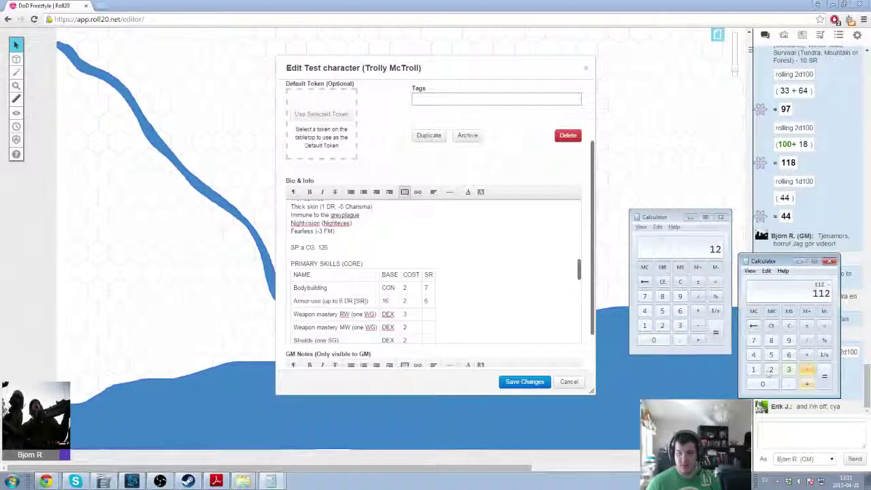
click(753, 369)
click(771, 369)
click(825, 377)
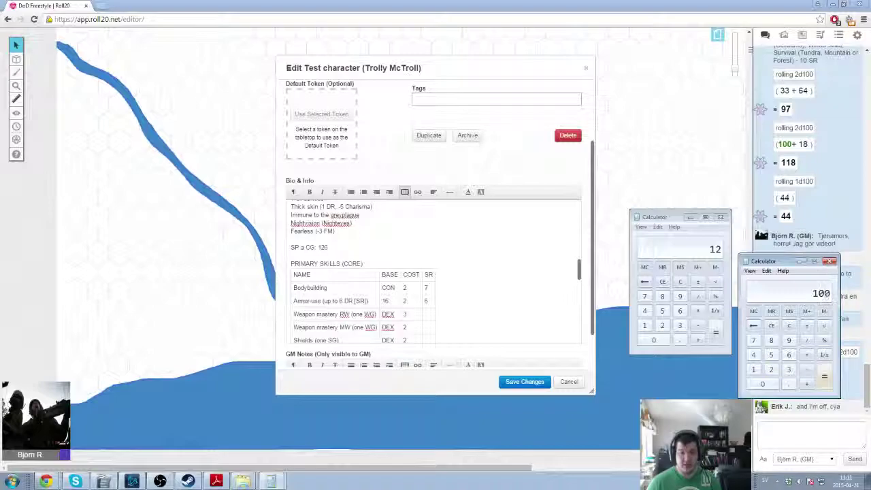
- Specify the group of Weapon mastery MW as "(1HA)" and of Shields as "(Medium)" in the primary skills table
click(431, 314)
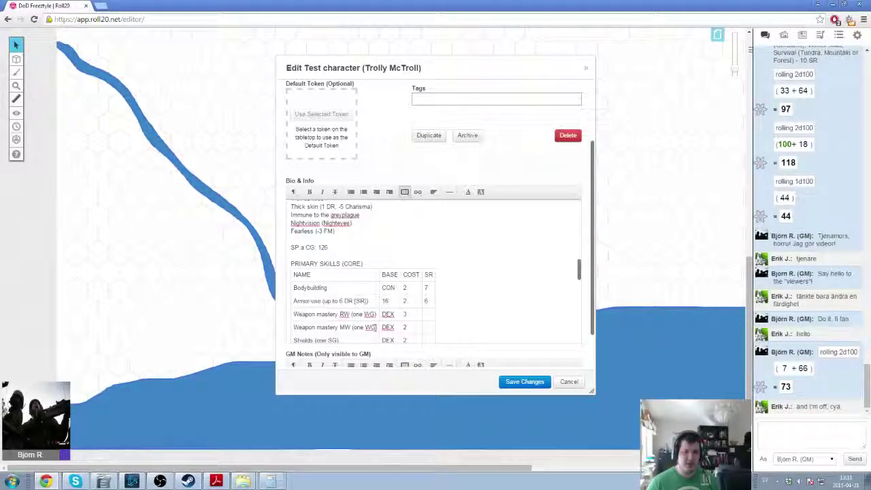
drag(377, 327, 355, 330)
text(1))
text(HA)
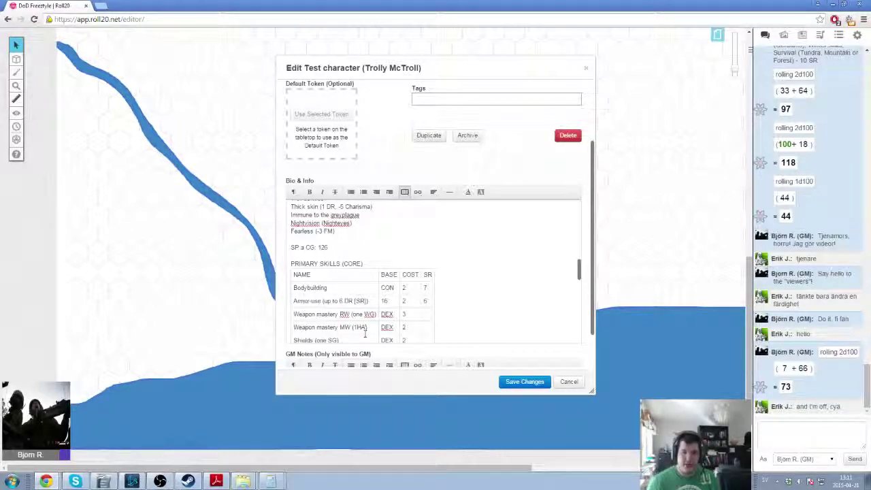
drag(337, 341, 318, 340)
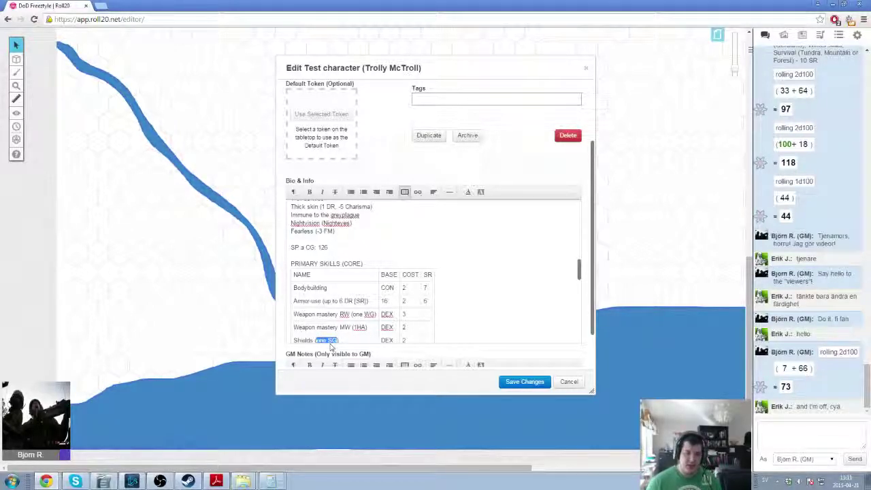
text(Medium))
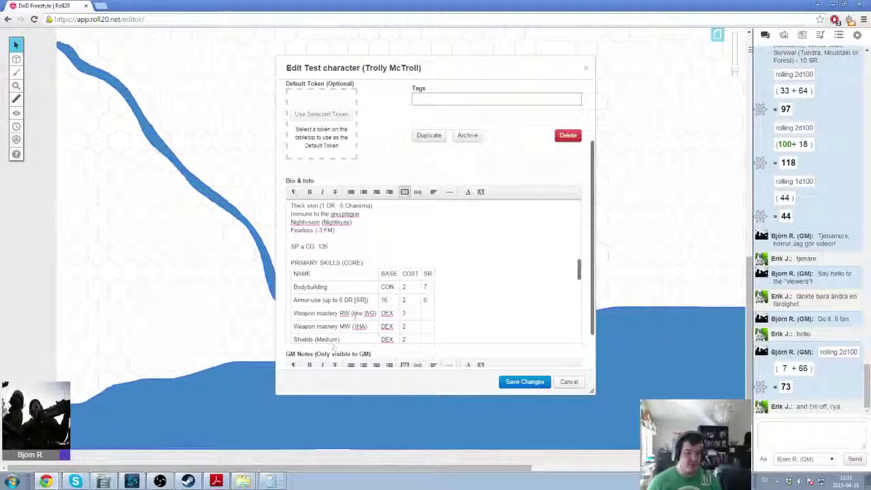
- Replace the group in the SM entry of the secondary skills table so it reads "SM (Light/Heavy)"
scroll(333, 343, up, 2)
scroll(359, 313, down, 3)
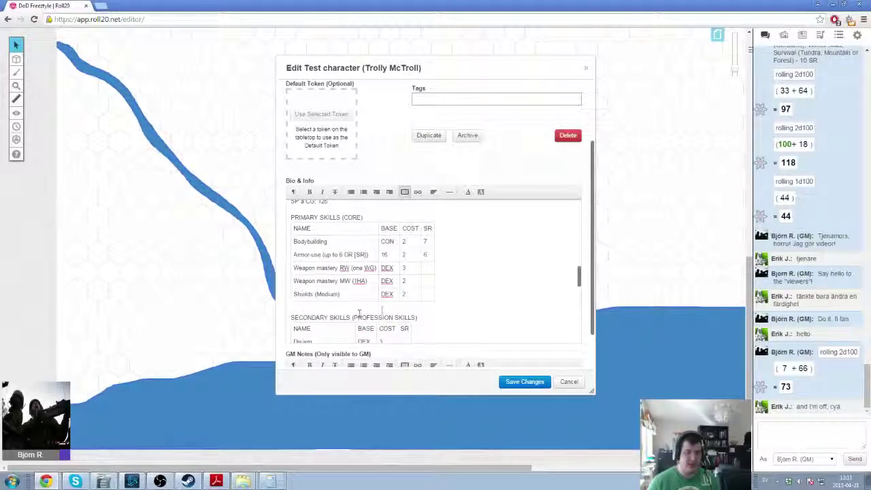
scroll(359, 313, up, 2)
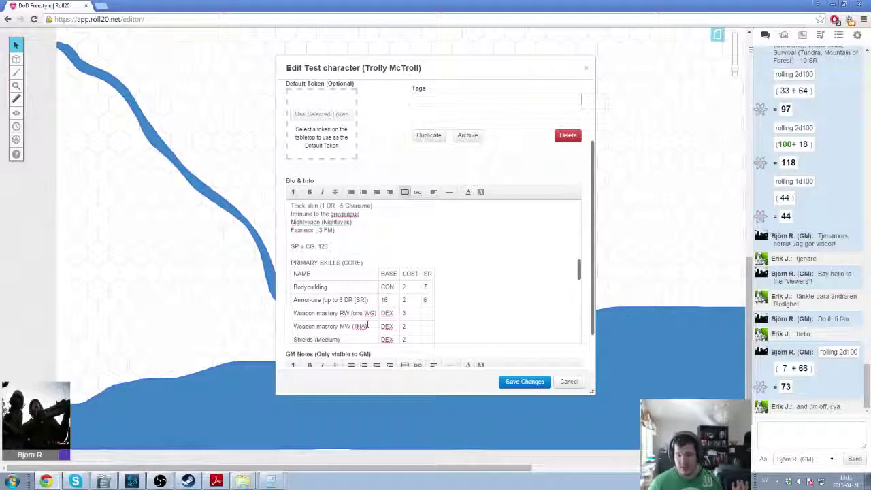
scroll(368, 326, down, 5)
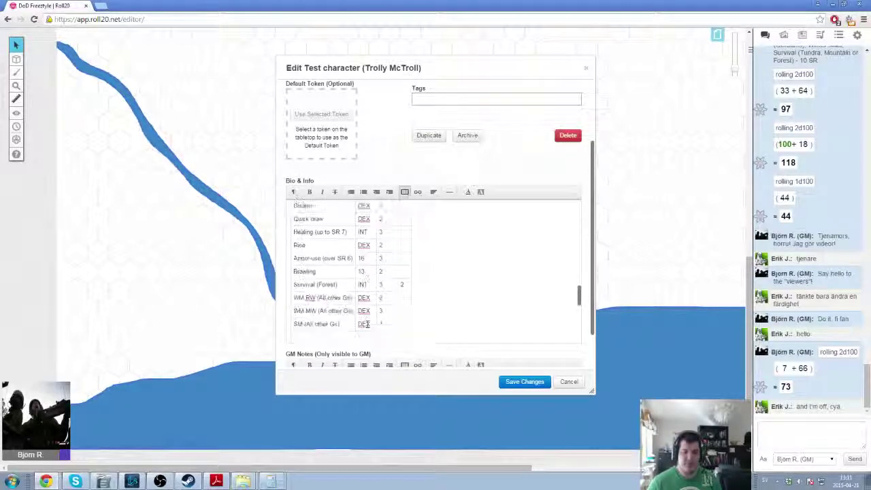
drag(340, 325, 312, 327)
text(Light/Heavy))
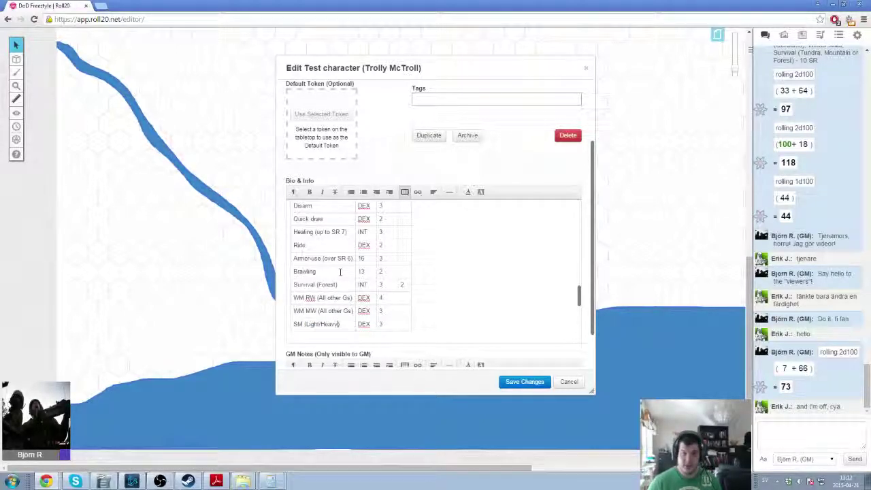
- Replace "one WG" with "Bow" in the Weapon mastery RW entry of the primary skills table
scroll(360, 293, up, 5)
scroll(386, 310, down, 3)
scroll(385, 311, up, 5)
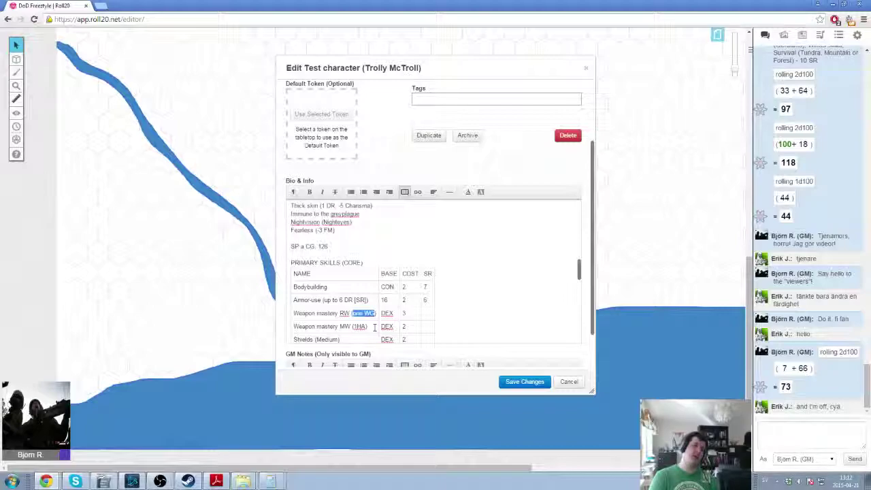
text(Bow)
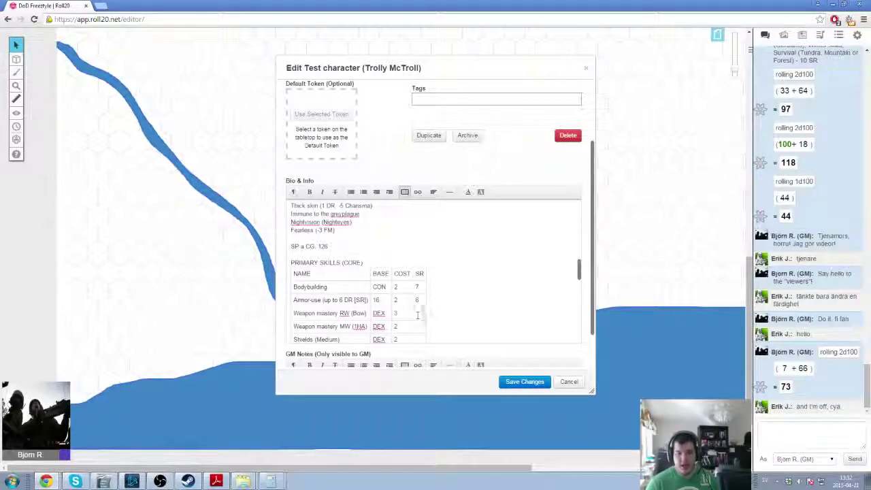
- Set the SR of Weapon mastery RW (Bow) to 3 in the primary skills table
click(270, 480)
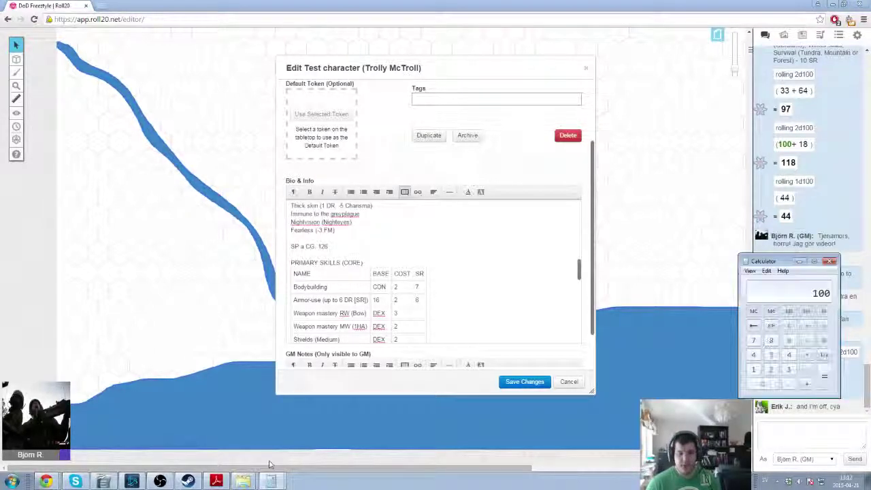
click(277, 485)
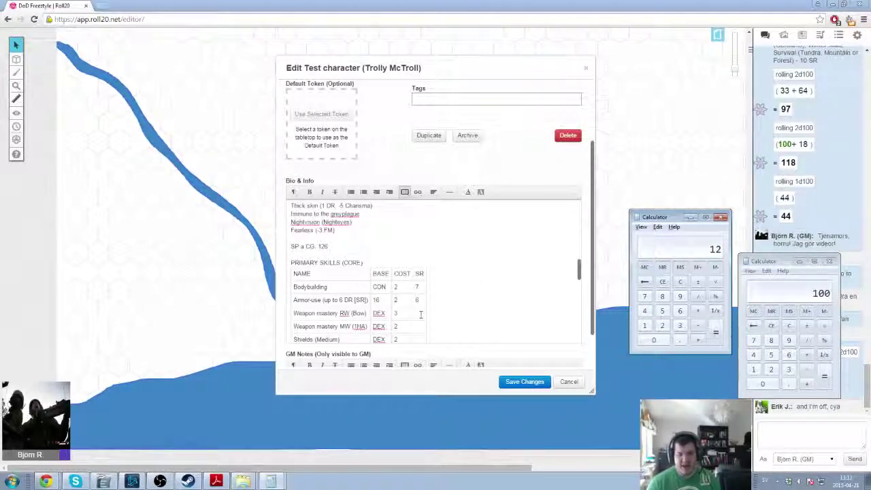
click(420, 314)
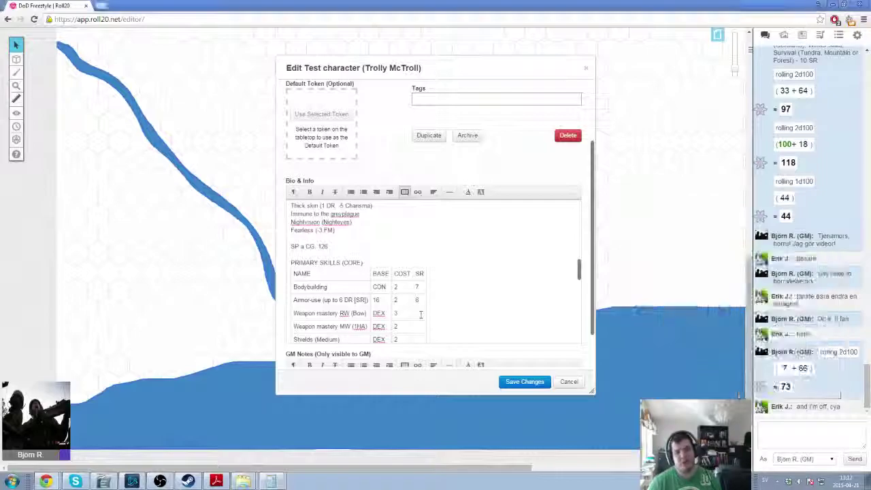
text(3)
- Calculate the skill point cost of Weapon mastery RW as 3 × 3 in the first Calculator window
click(271, 482)
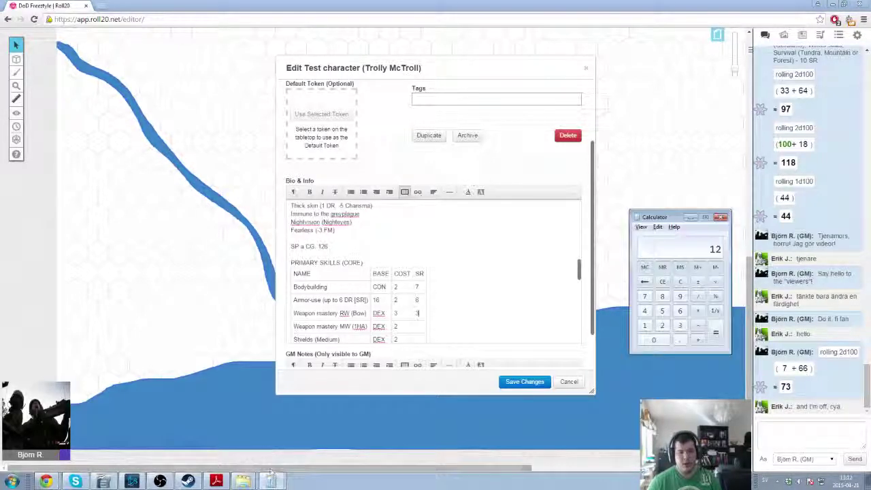
click(680, 281)
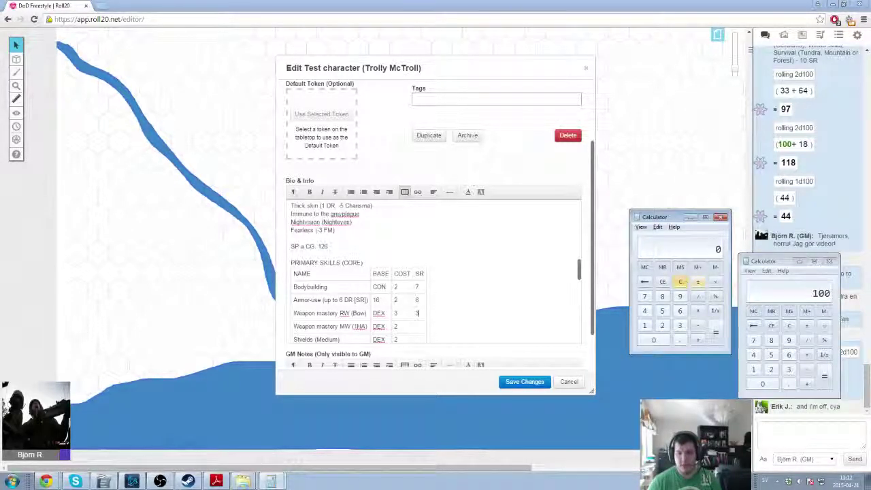
click(680, 326)
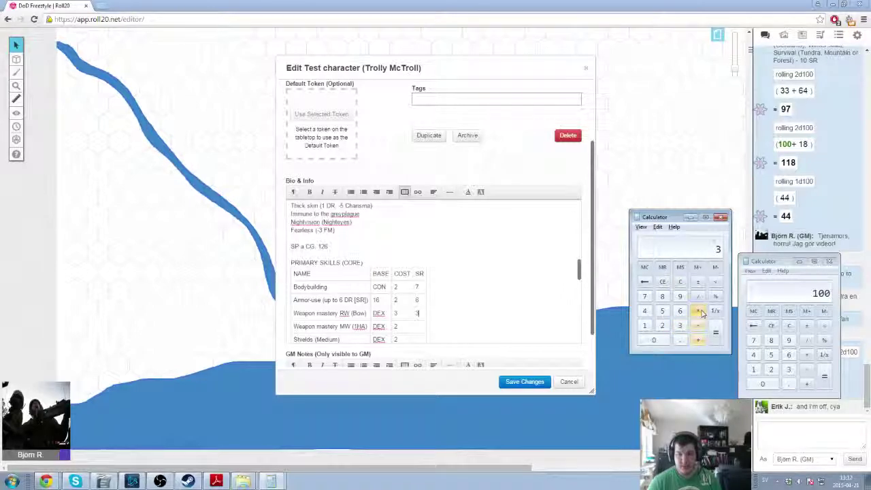
click(698, 310)
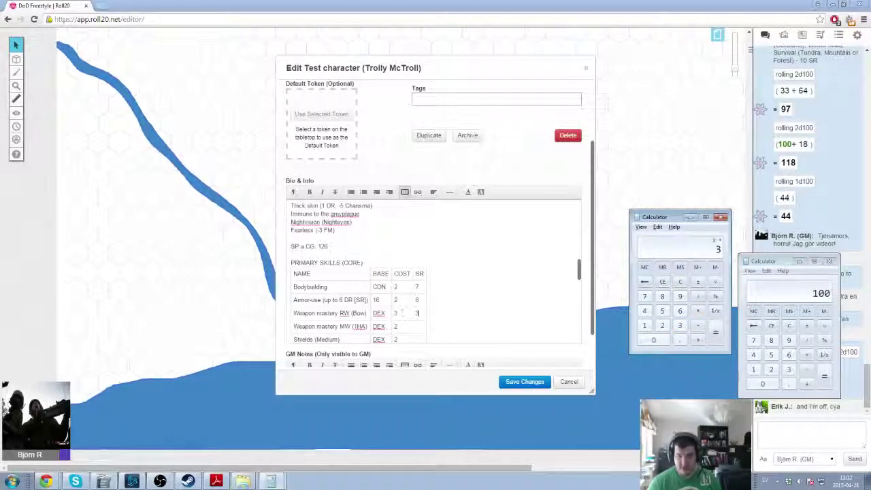
click(680, 325)
click(715, 333)
- Subtract 9 from the remaining 100 skill points in the second Calculator window
click(806, 369)
click(789, 340)
click(824, 375)
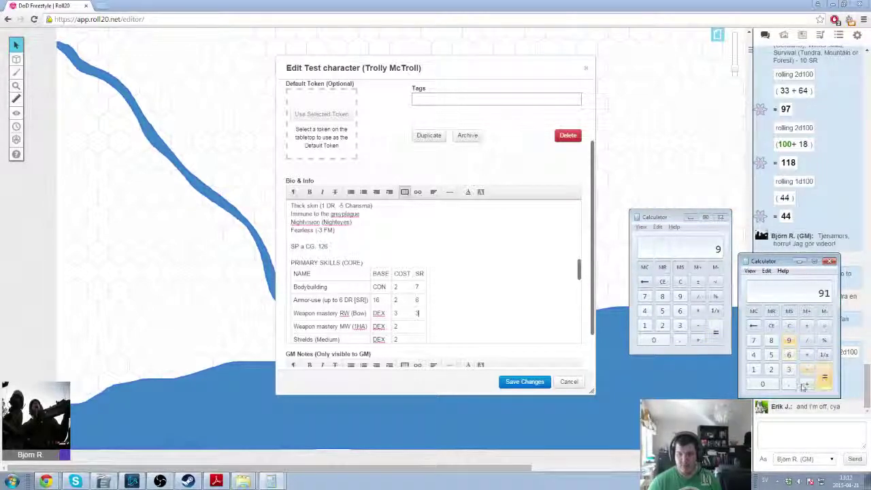
- Set the SR of Weapon mastery MW (1HA) to 8 in the primary skills table
click(423, 328)
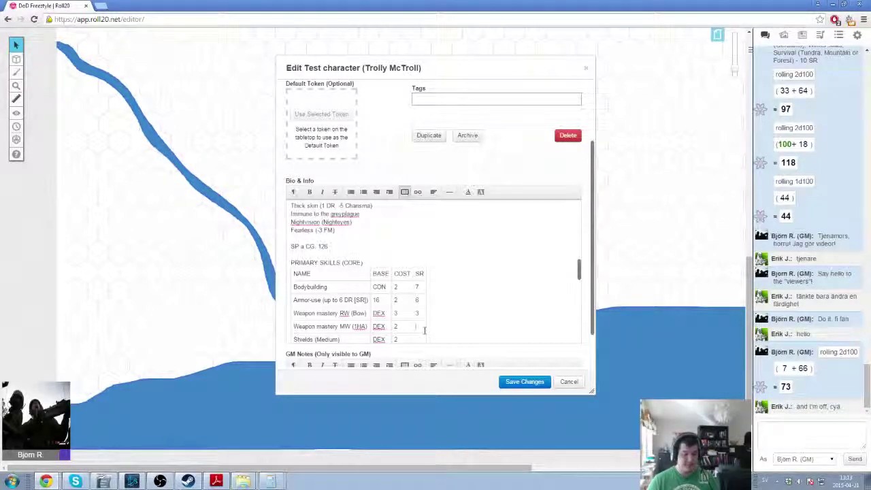
text(8)
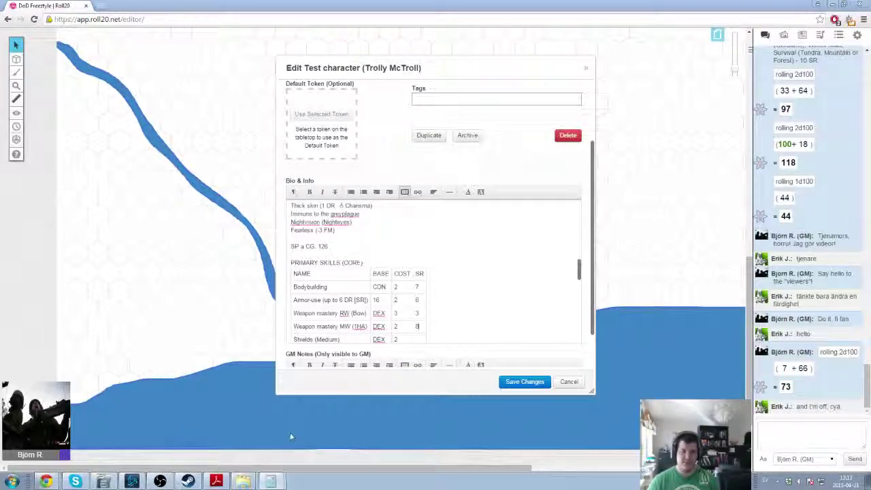
click(272, 481)
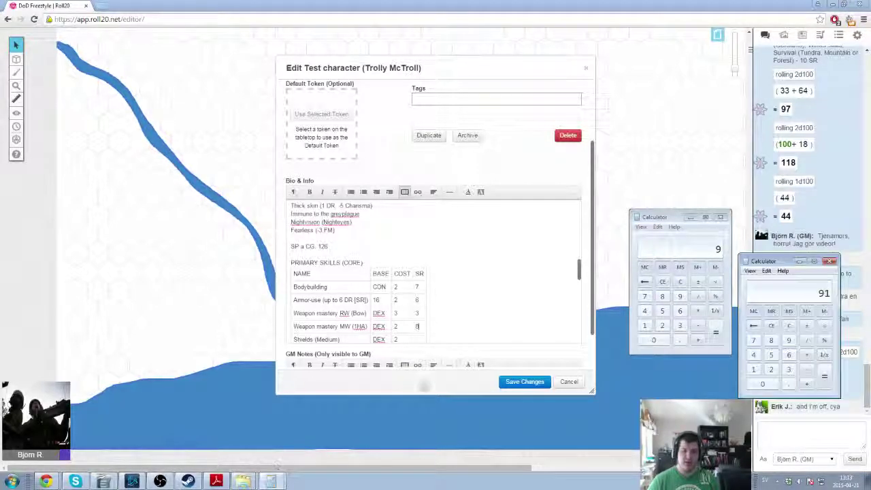
click(691, 312)
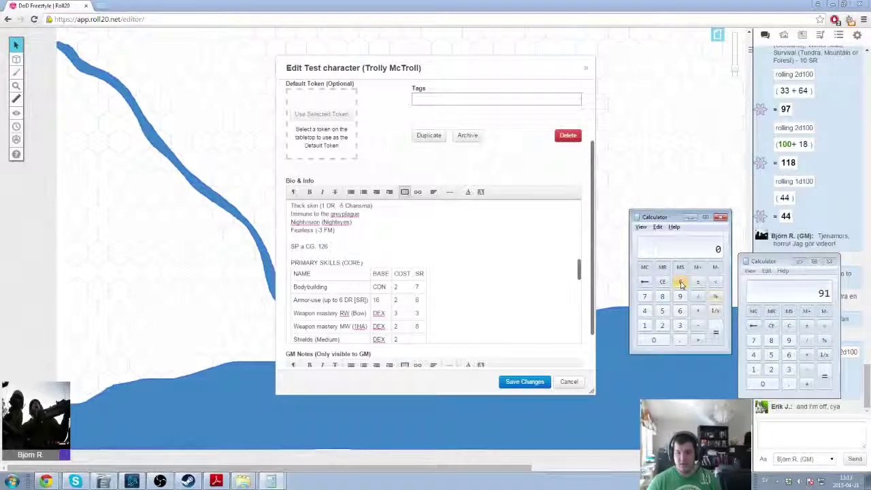
key(Escape)
text(8)
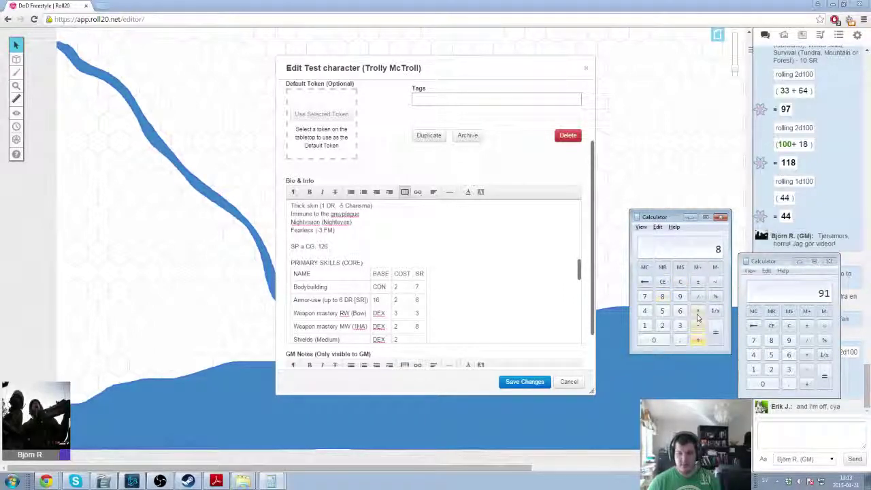
click(697, 313)
click(666, 327)
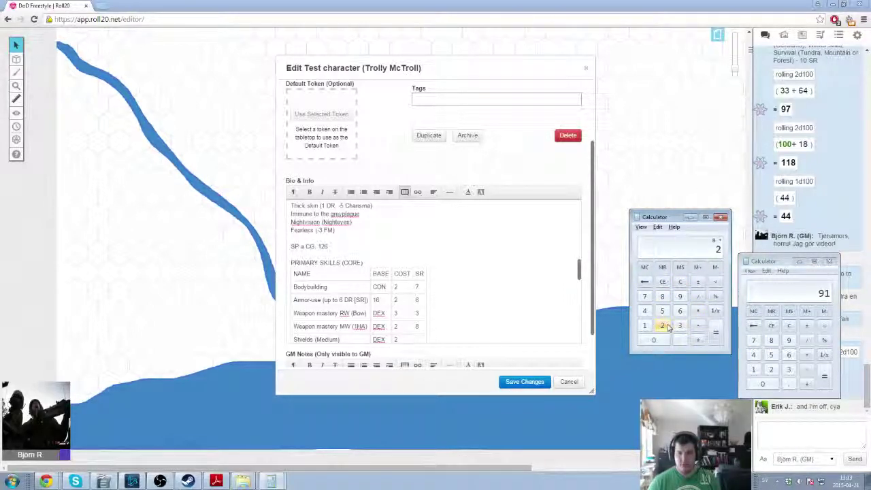
click(680, 281)
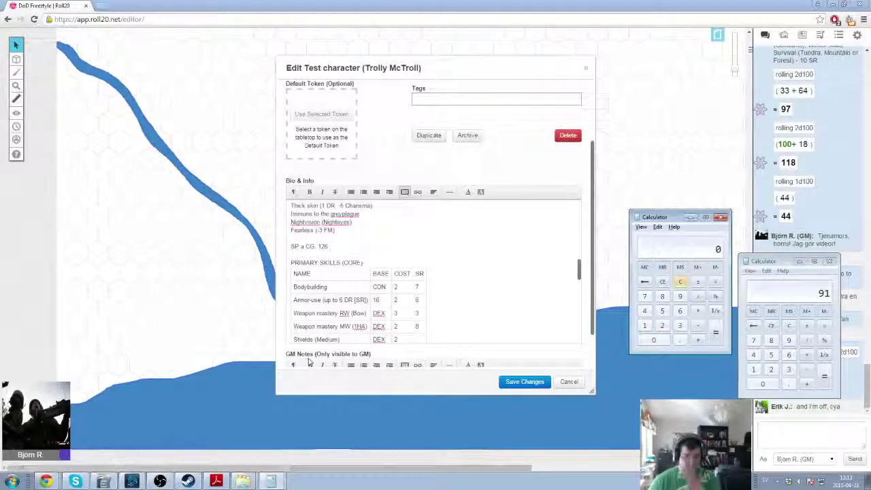
- Check the cost multiplier for ranks 8–12 in Tabell 4-3 of the rulebook PDF in Adobe Reader, and return to Roll20
click(216, 482)
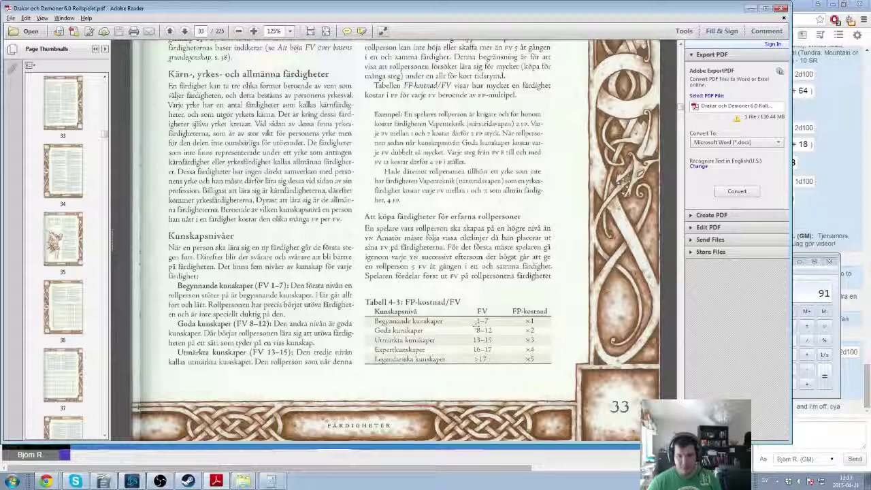
drag(477, 325, 538, 332)
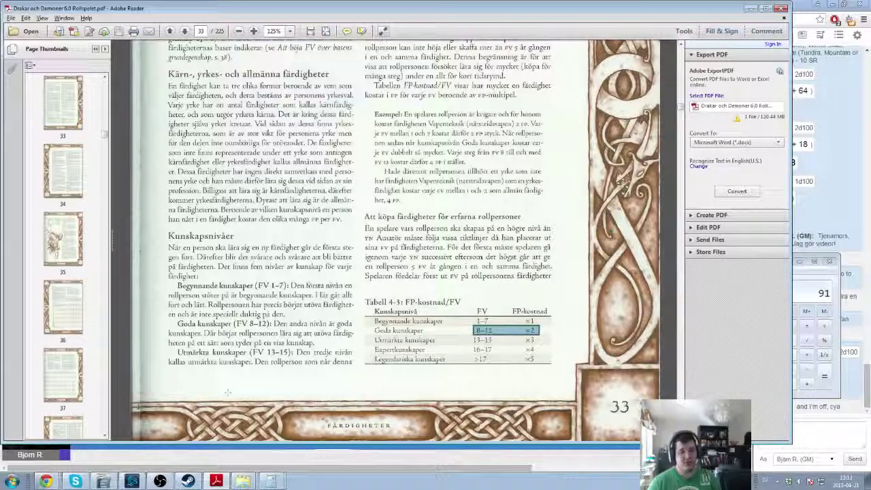
click(46, 481)
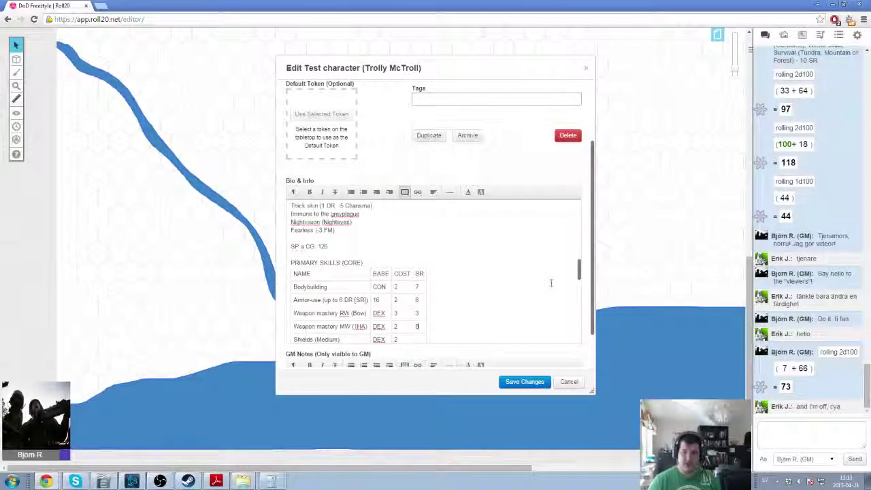
- Calculate the cost of the first seven ranks of Weapon mastery MW as 7 × 2 in the first Calculator window
click(271, 482)
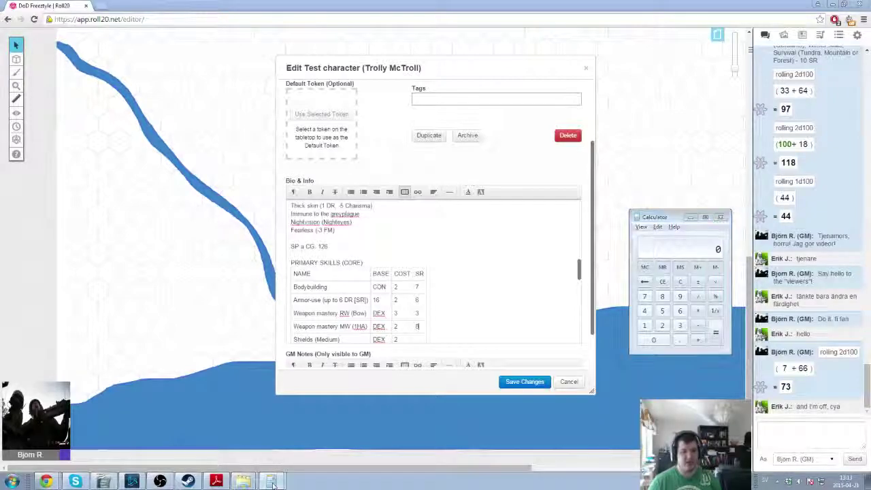
click(270, 481)
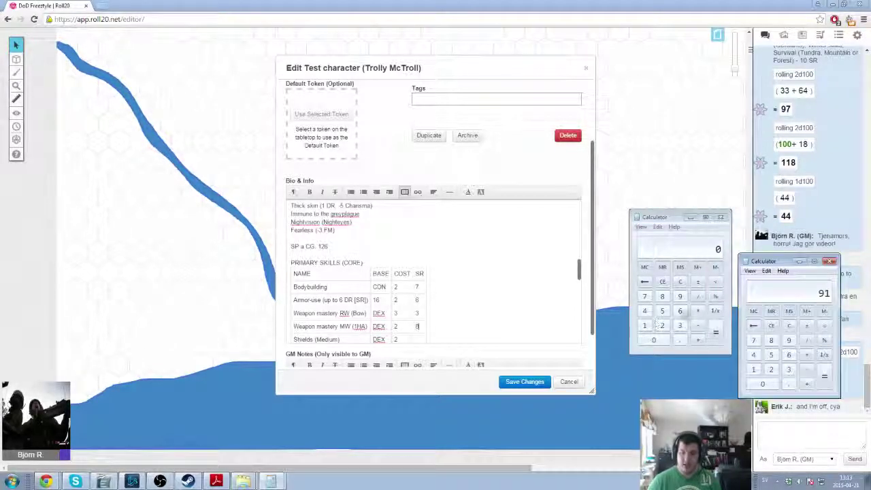
click(685, 284)
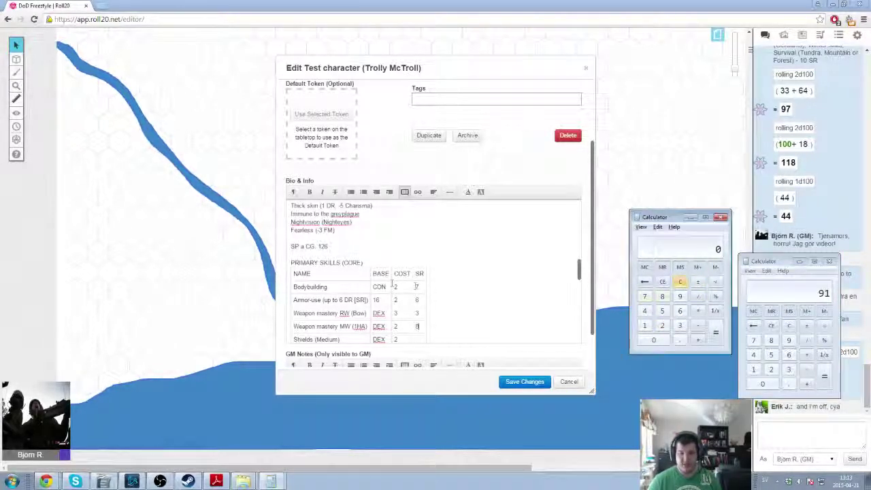
click(646, 296)
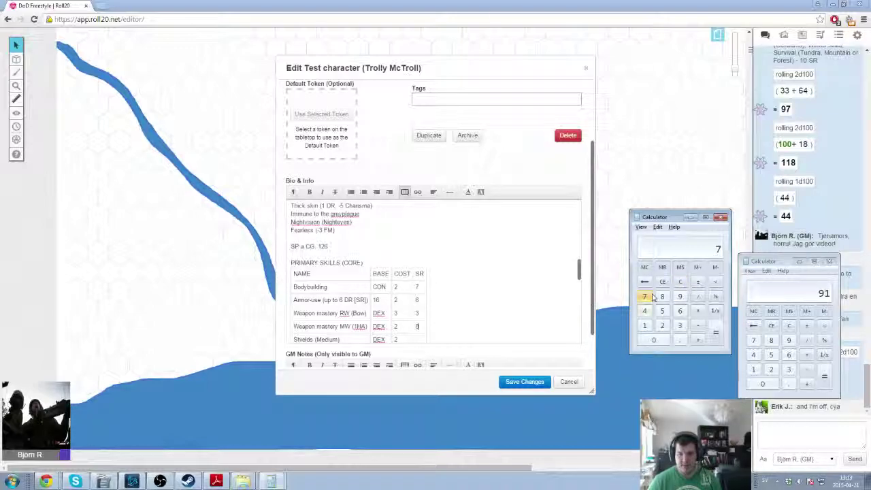
click(697, 310)
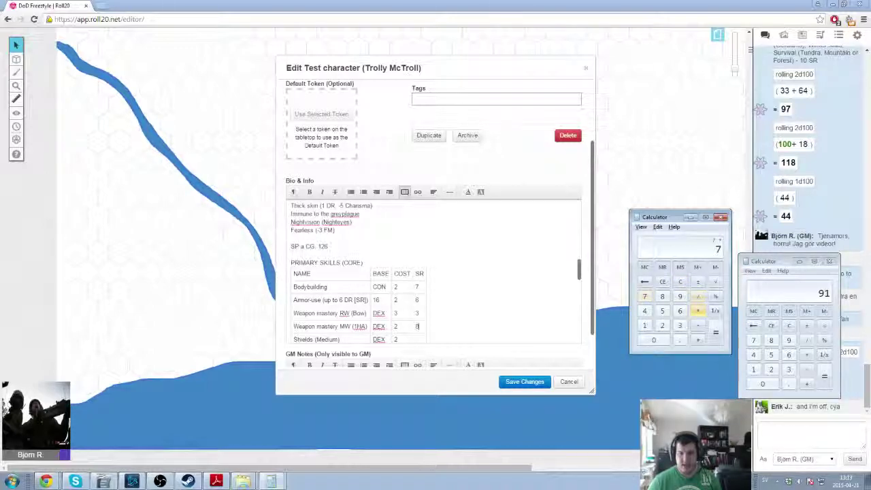
click(663, 326)
click(716, 332)
- Subtract 14 from the remaining 91 skill points in the second Calculator window, and clear the first one
click(754, 369)
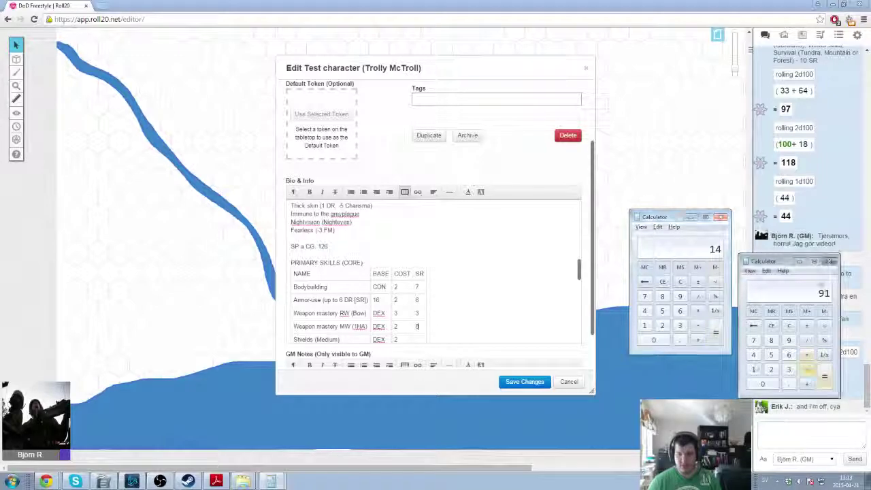
click(753, 369)
click(753, 355)
click(824, 377)
click(680, 282)
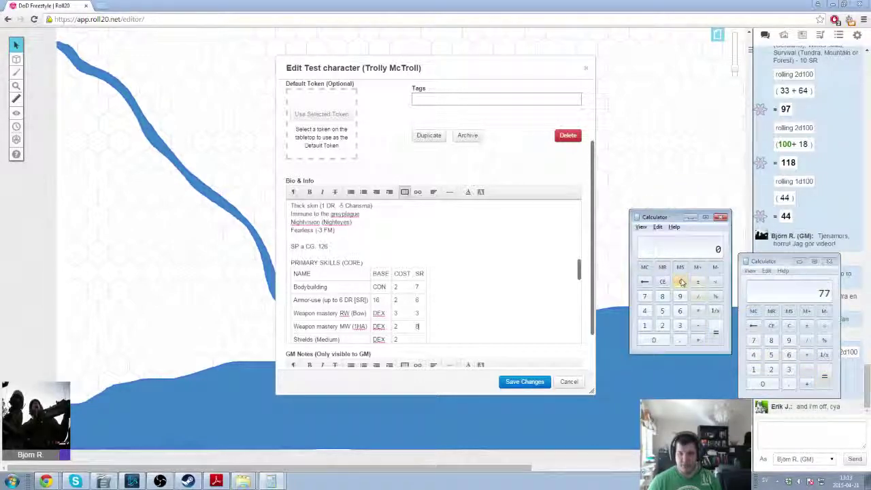
- Recheck the FP cost multiplier for ranks 8–12 in Tabell 4-3 of the rulebook in Adobe Reader, and return to Roll20
double_click(419, 325)
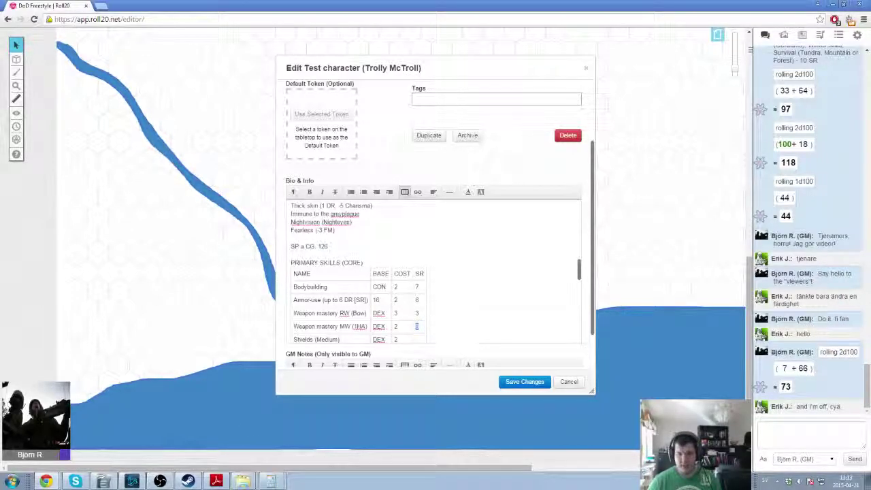
click(271, 481)
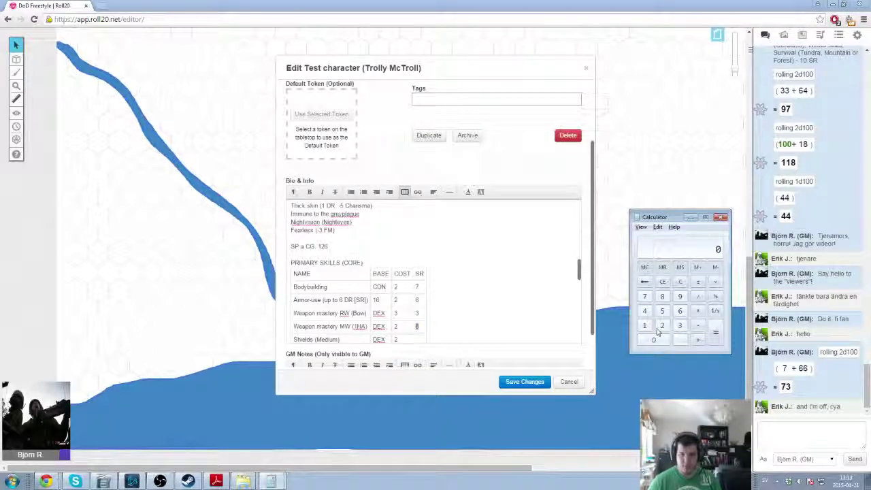
click(216, 482)
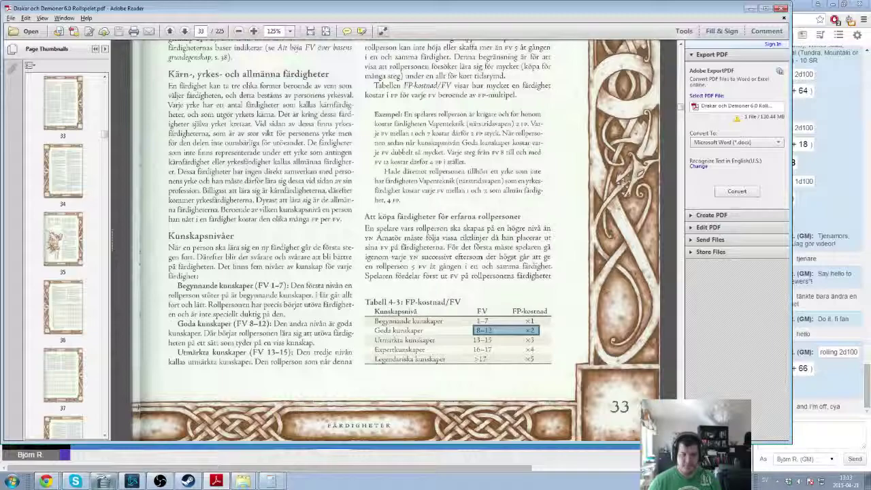
click(46, 481)
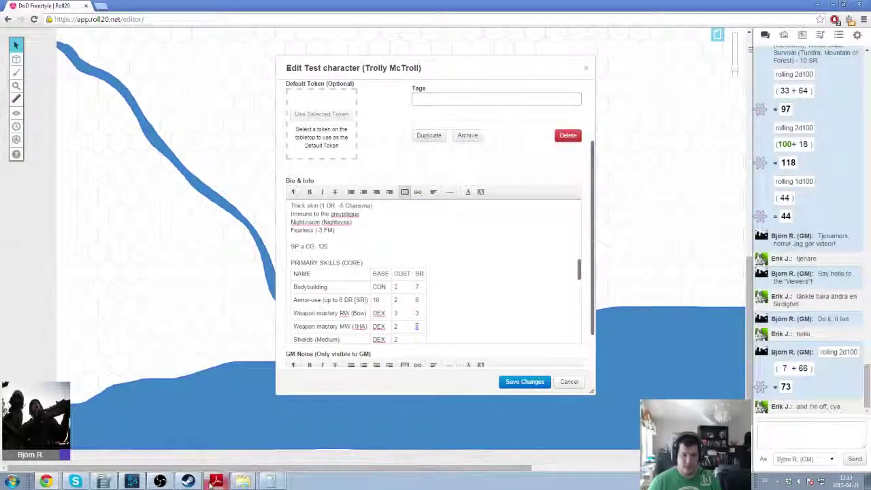
- Calculate the cost of rank 8 of Weapon mastery MW (1HA) as 1 × 4 in the first Calculator window
click(270, 482)
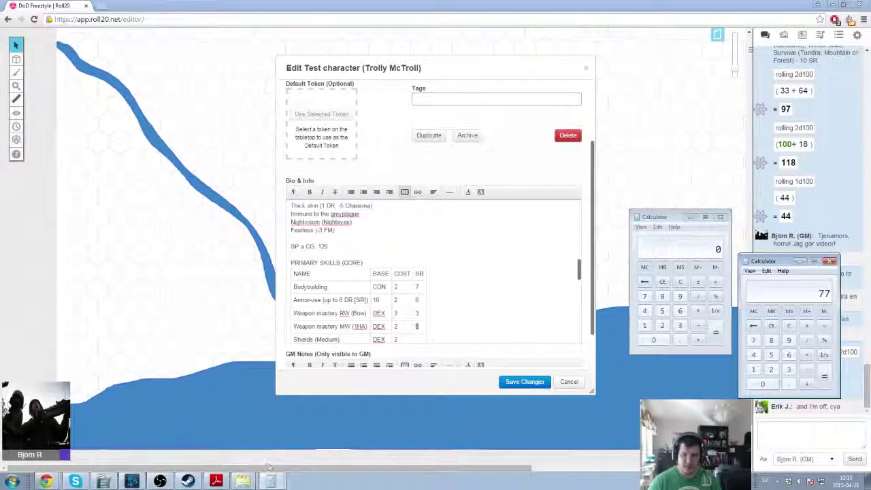
click(680, 281)
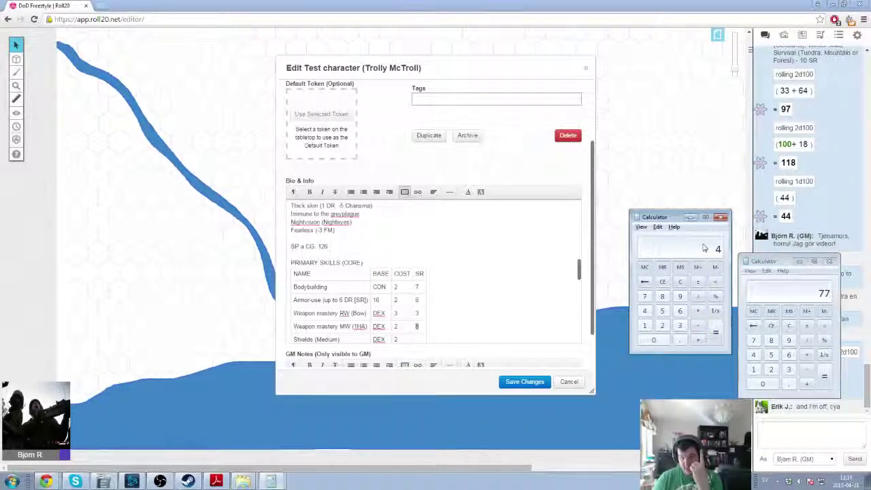
click(645, 325)
click(697, 311)
click(645, 311)
click(715, 333)
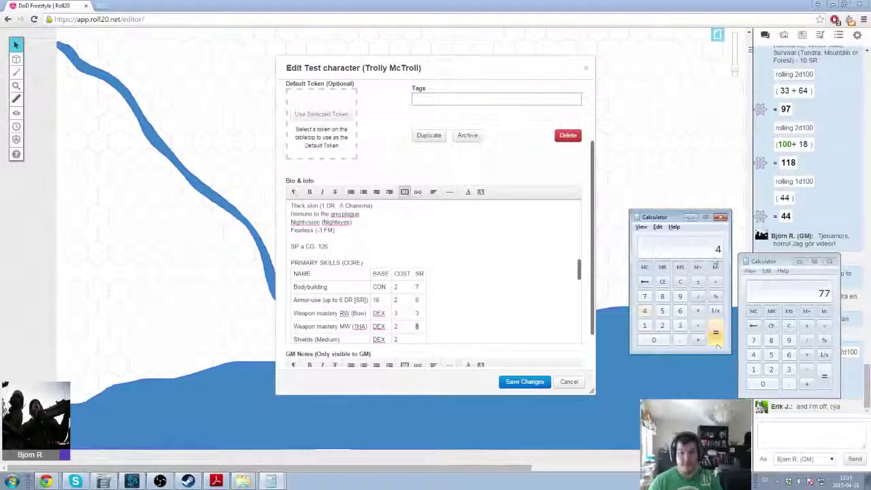
- Subtract 4 from the remaining 77 skill points in the second Calculator window
click(806, 369)
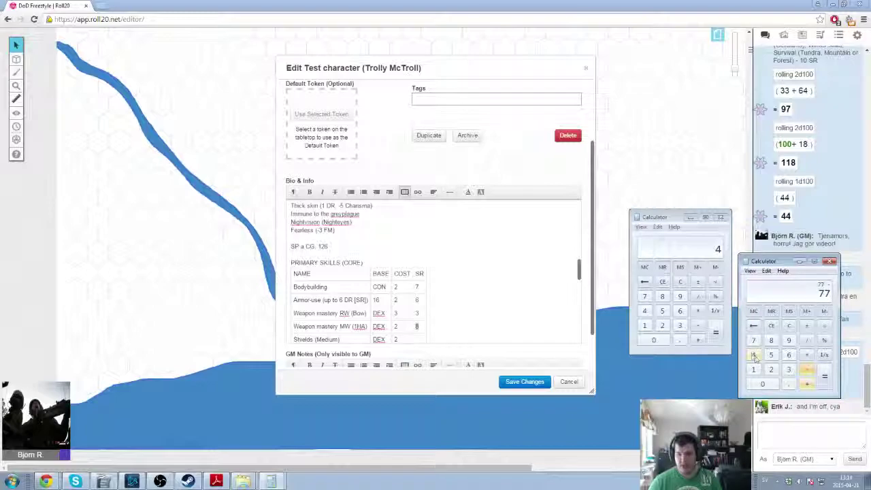
click(753, 355)
click(824, 376)
- Set the SR of Weapon mastery MW (1HA) to 10 in the primary skills table
click(427, 330)
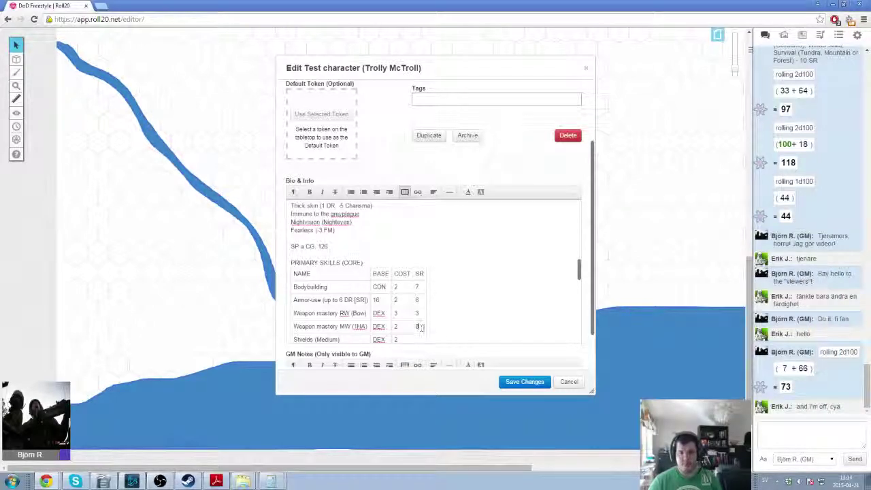
key(BackSpace)
text(10)
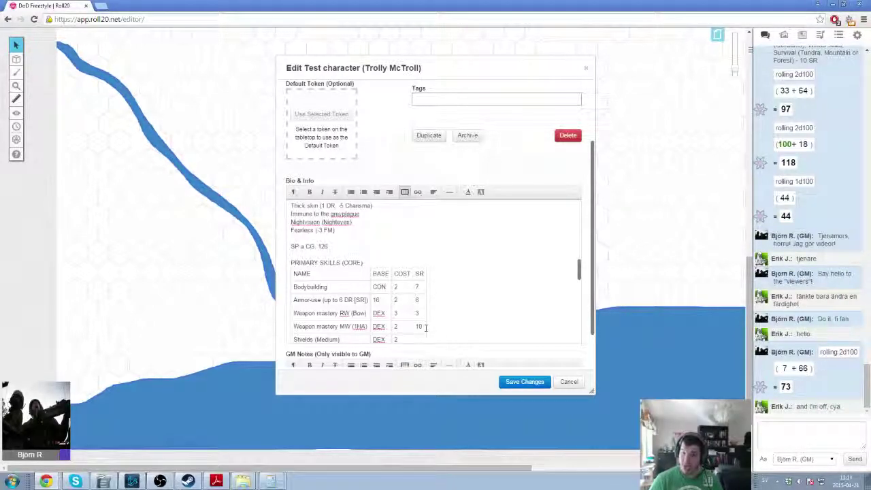
- Clear the first Calculator window and calculate the cost of two more Weapon mastery MW ranks as 2 × 4
click(271, 481)
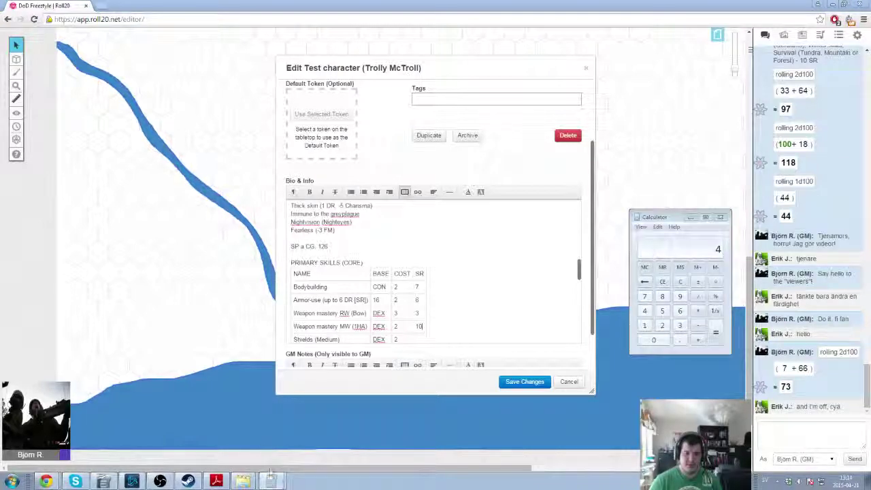
click(270, 482)
click(682, 282)
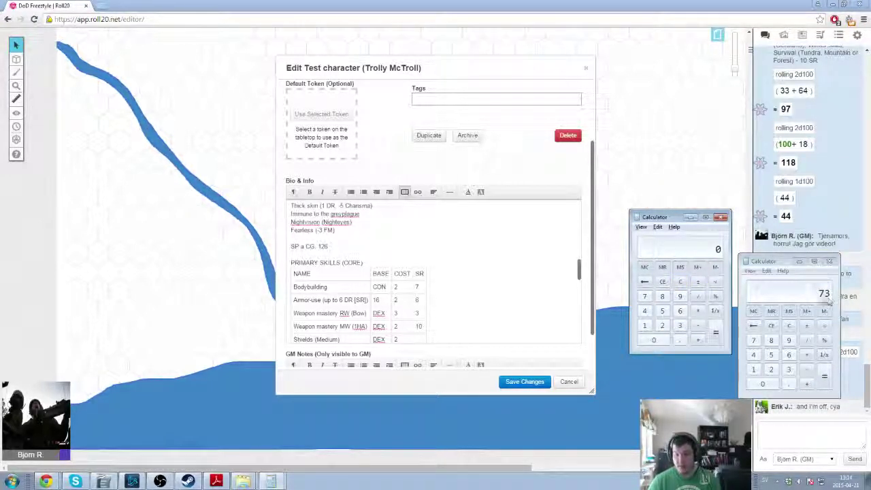
click(662, 326)
click(697, 312)
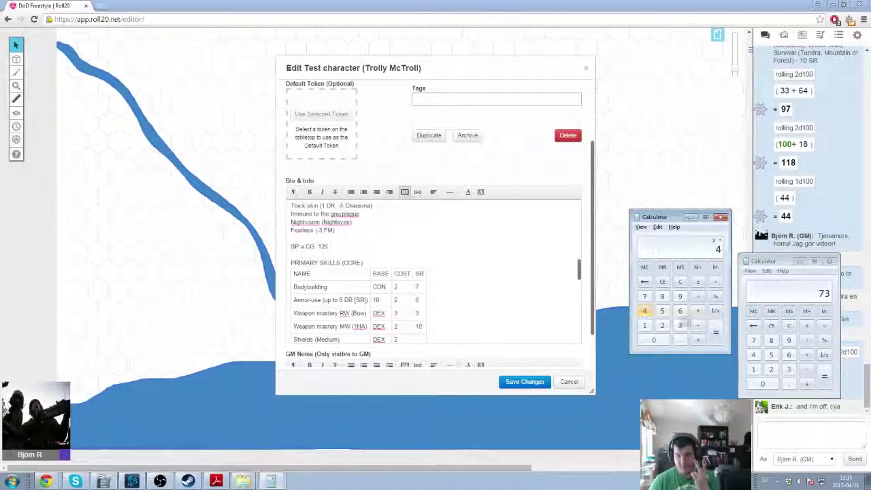
click(716, 334)
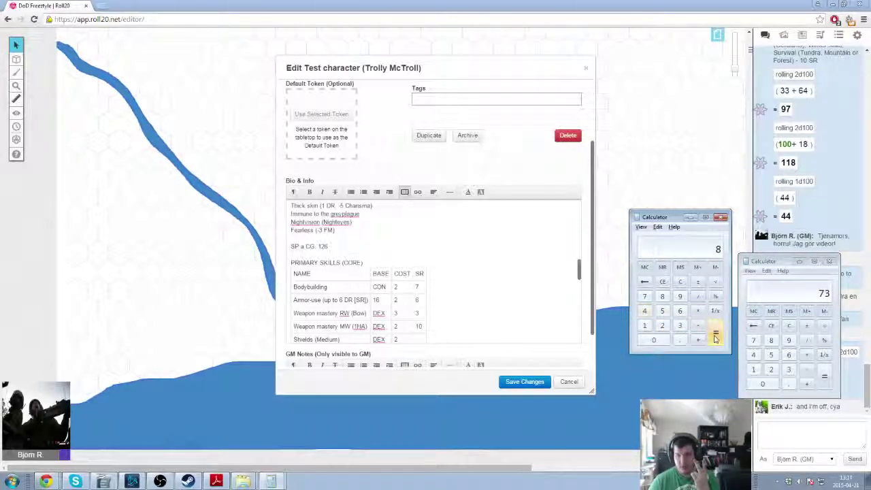
- Subtract 8 from the remaining 73 skill points in the second Calculator window, and clear the first one
click(807, 369)
click(771, 341)
click(825, 378)
click(680, 281)
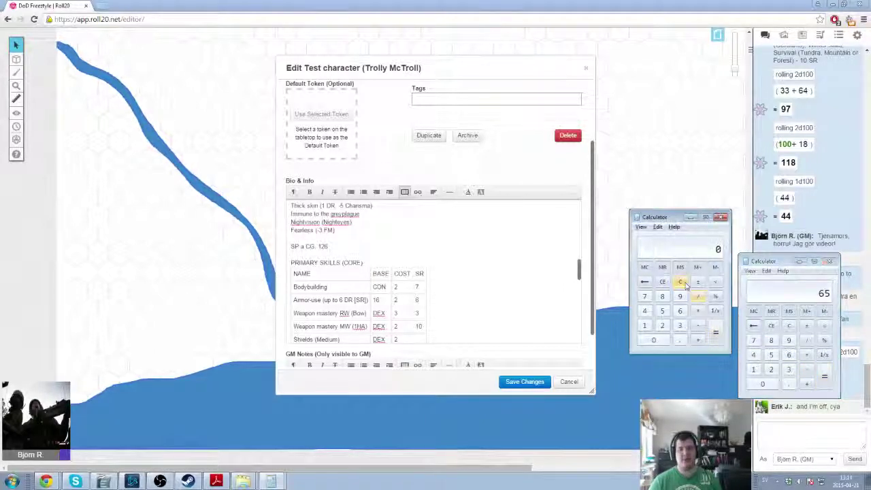
- Set the SR of Shields (Medium) to 5 in the primary skills table
click(405, 350)
scroll(412, 327, down, 1)
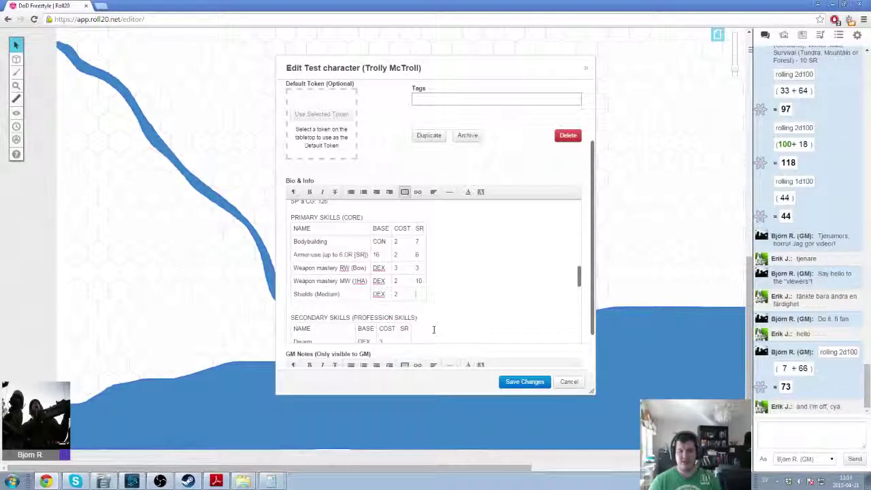
text(5)
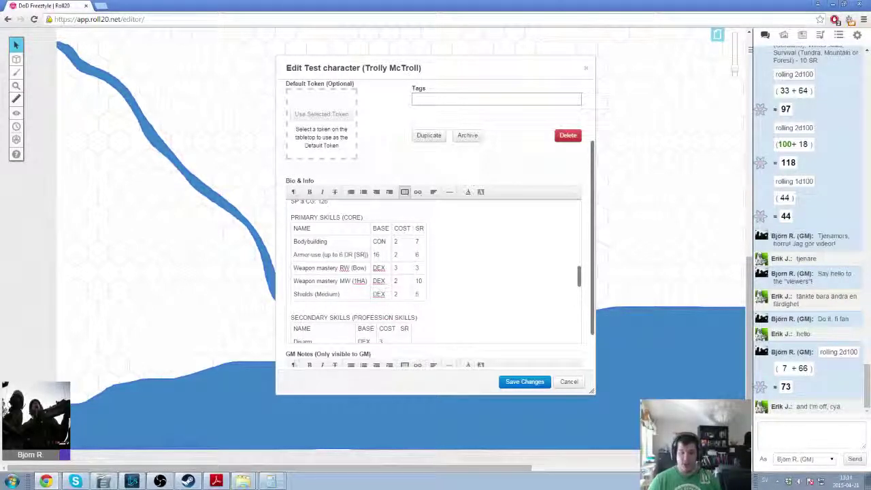
- Calculate the cost of the Shields (Medium) ranks as 5 × 2 in the first Calculator window
click(271, 481)
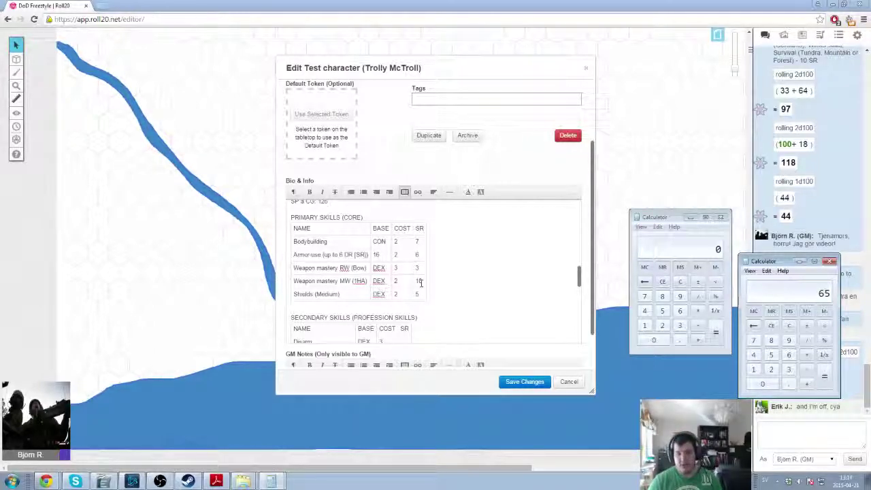
click(663, 311)
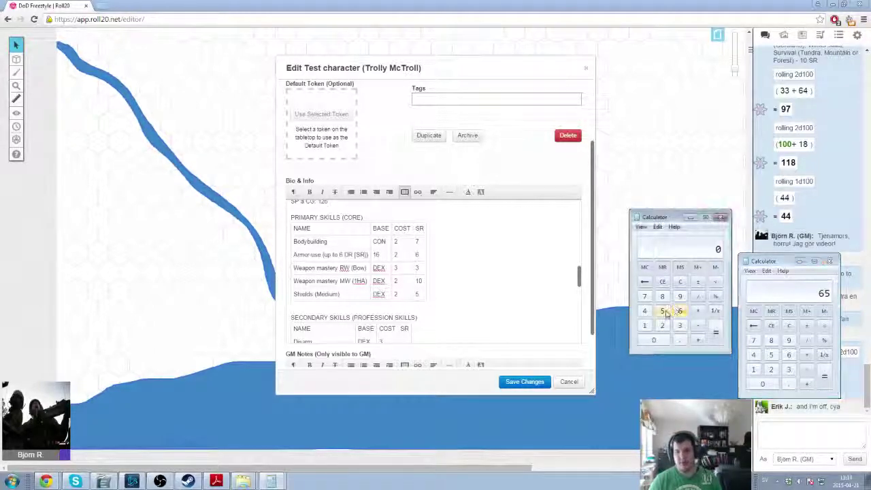
click(698, 311)
click(662, 325)
click(716, 333)
- Subtract 10 from the remaining 65 skill points in the second Calculator window
click(807, 370)
click(754, 370)
click(762, 384)
click(824, 377)
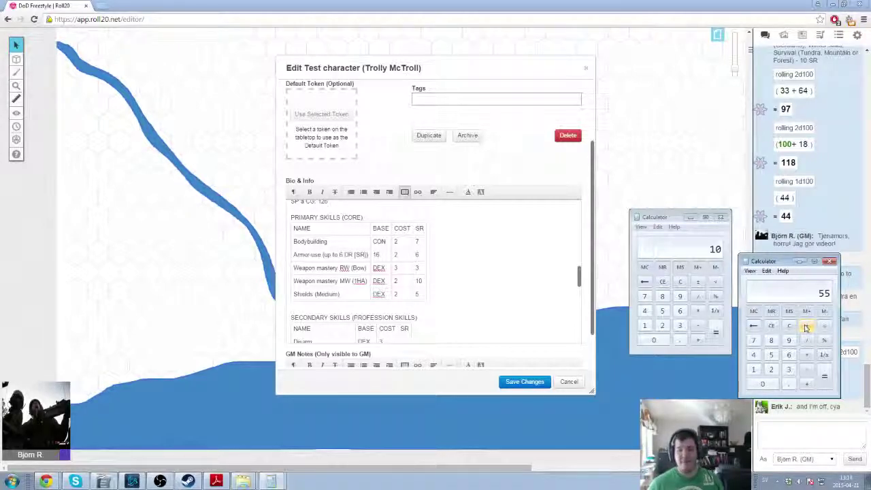
- Set the SR of Ride to 5 in the secondary skills table
click(446, 254)
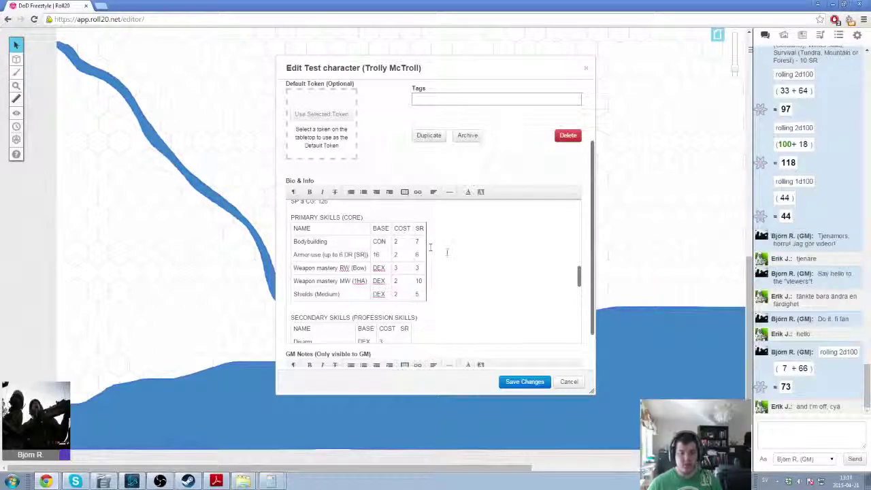
scroll(448, 252, down, 3)
scroll(429, 250, up, 1)
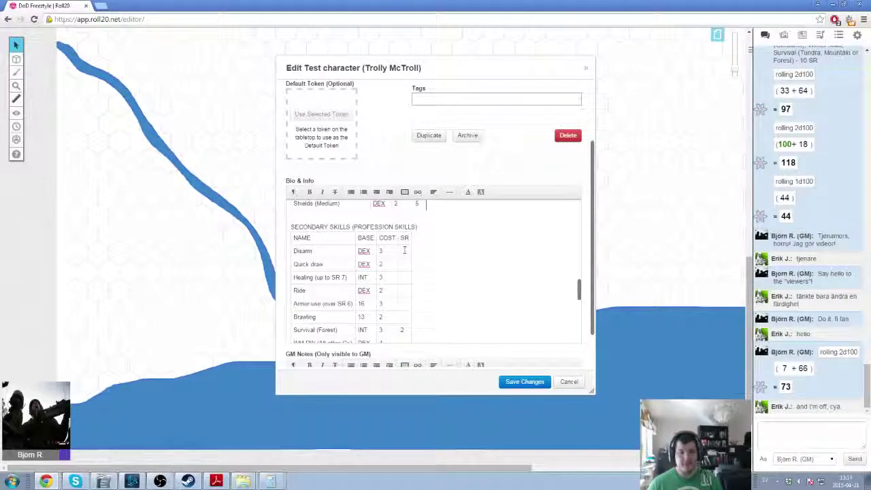
click(404, 251)
scroll(423, 250, down, 1)
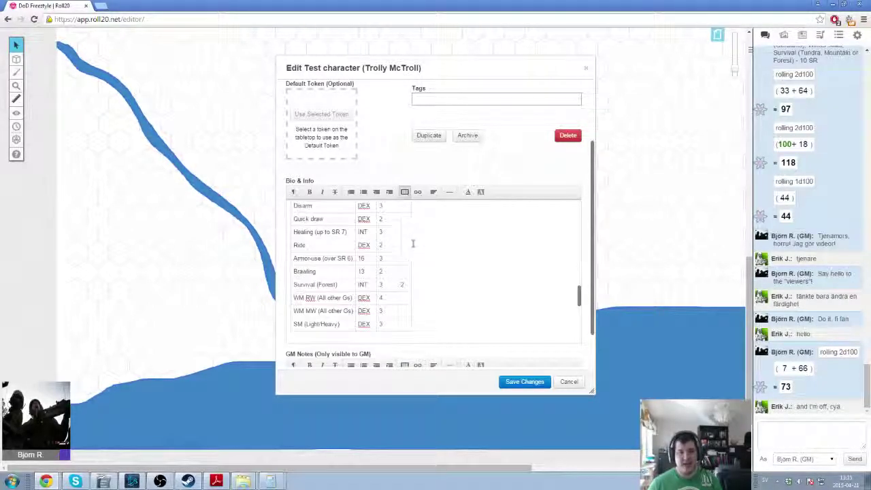
key(alt+Tab)
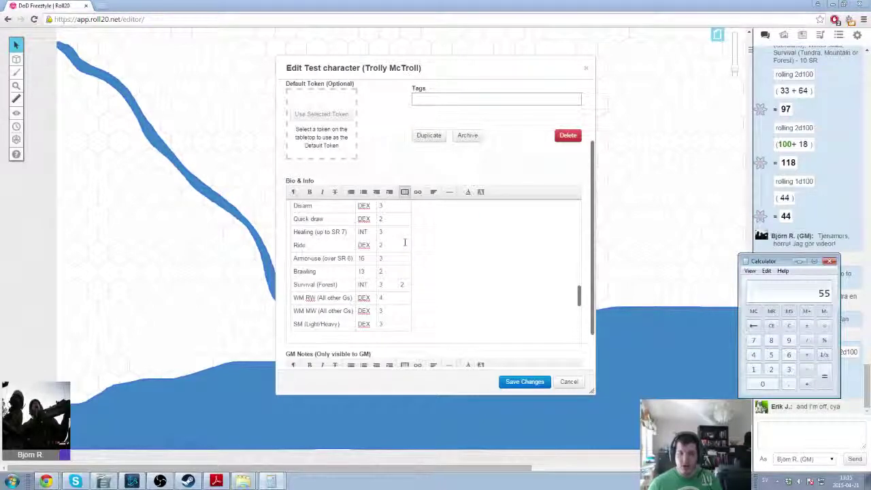
key(alt+Tab)
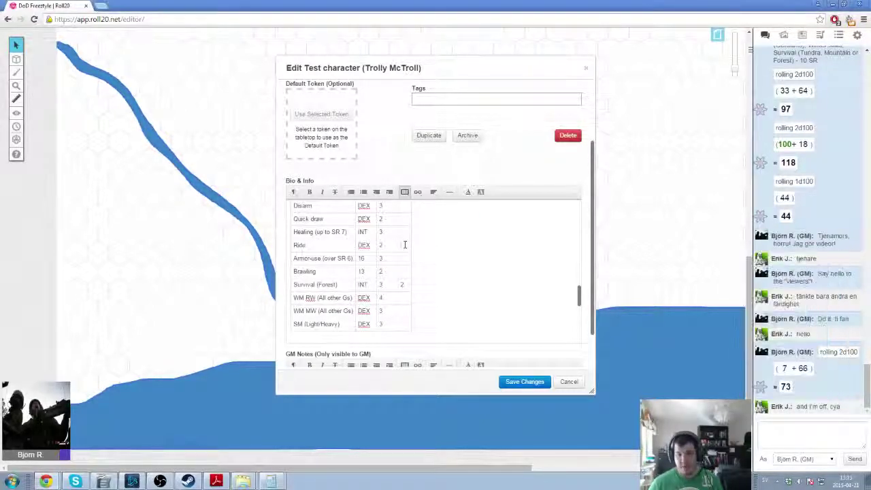
text(5)
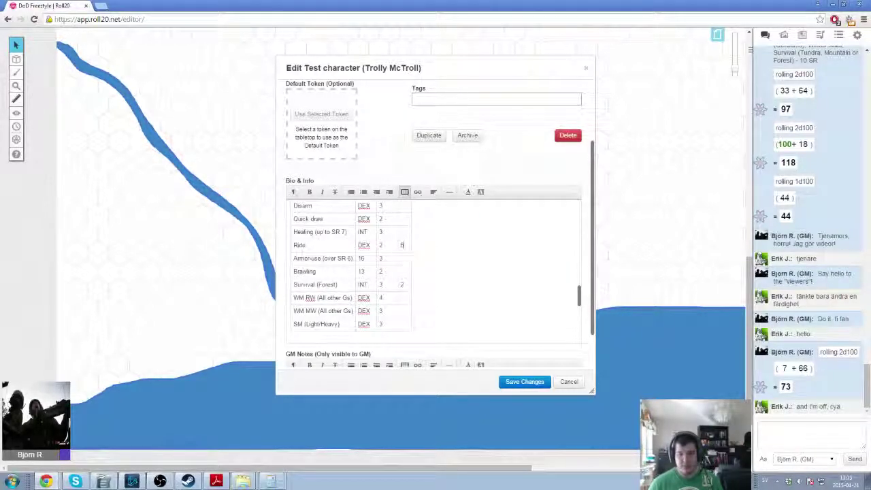
- Subtract the Ride cost of 10 from the remaining 55 skill points in the second Calculator window
click(270, 481)
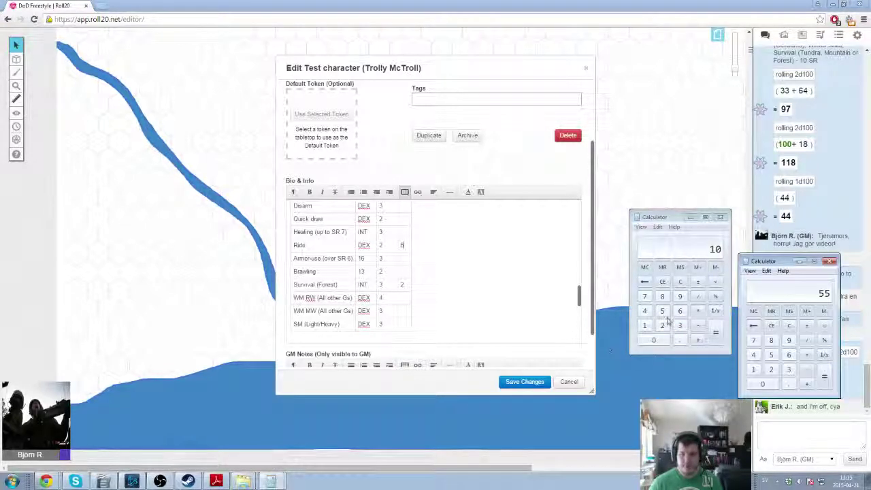
click(753, 369)
click(763, 384)
click(825, 376)
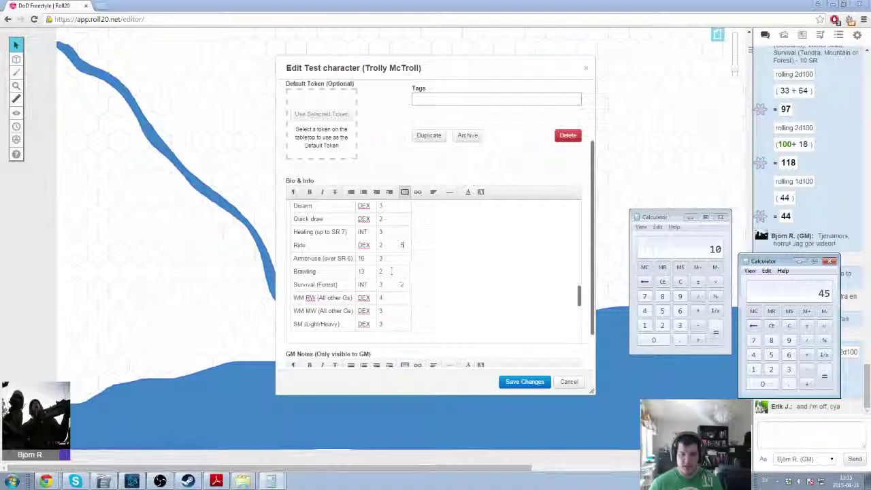
- Add a table row below WM MW (All other Gs) in the secondary skills table
click(408, 311)
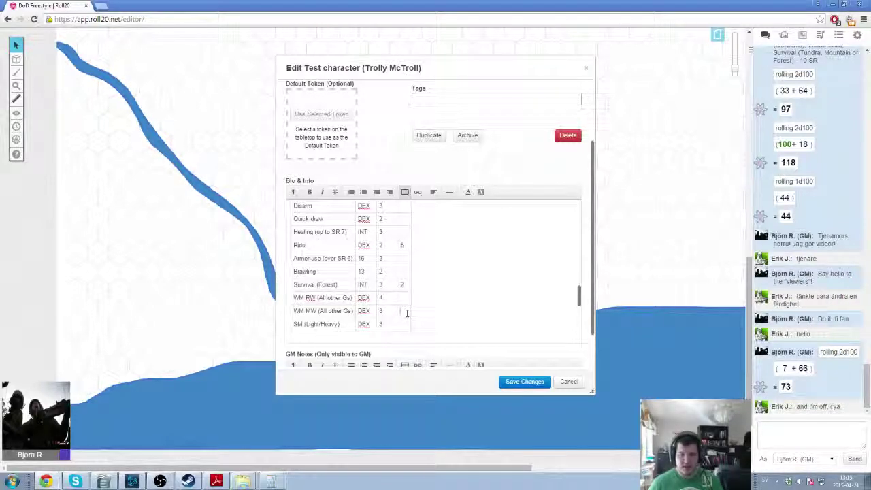
click(399, 311)
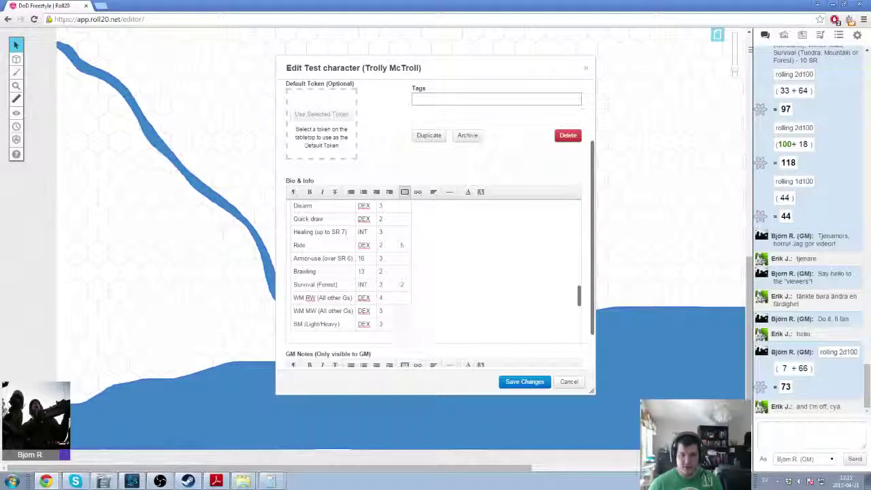
click(406, 193)
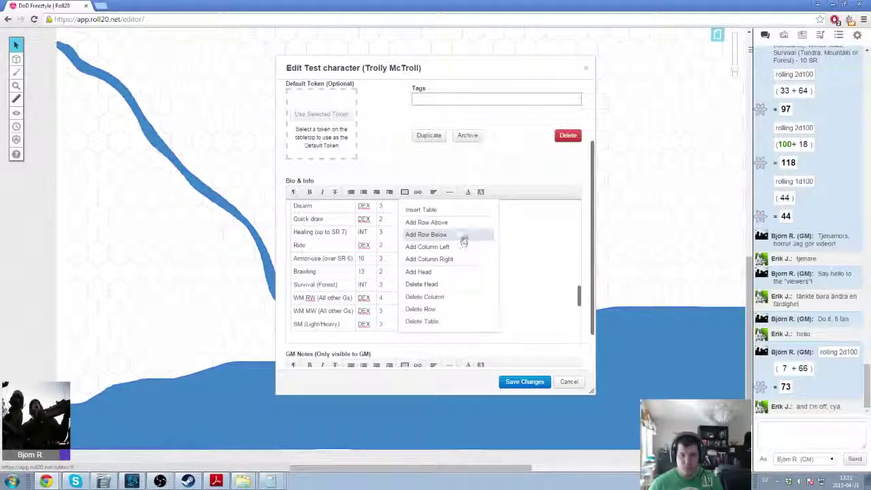
click(465, 237)
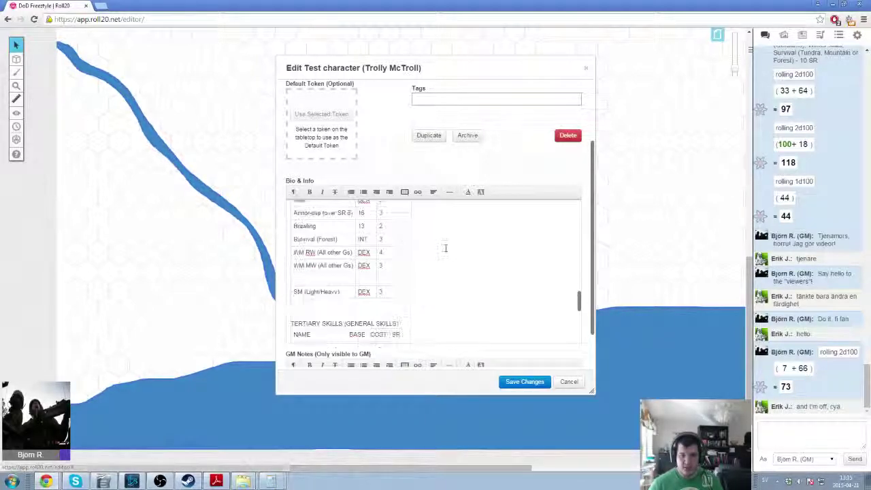
- Fill in the new secondary skills row as WM MW (1HS) with base DEX, cost 3 and SR 6
click(334, 280)
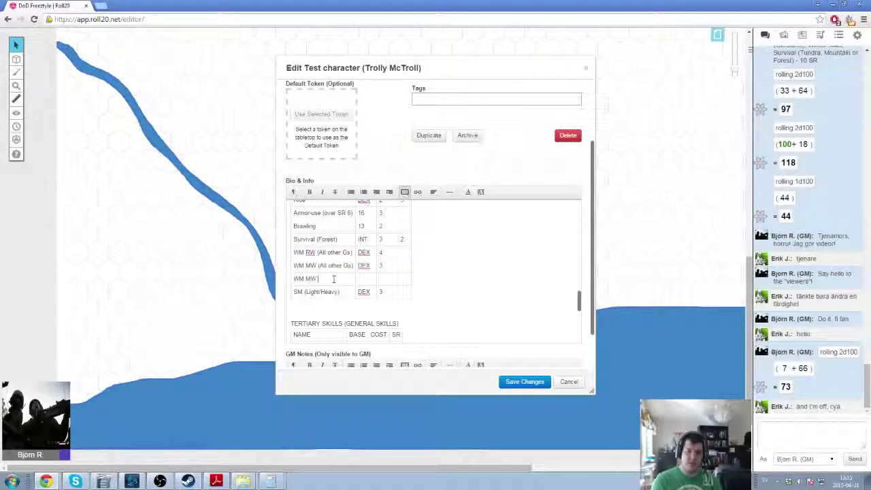
text(WM MW (1HS))
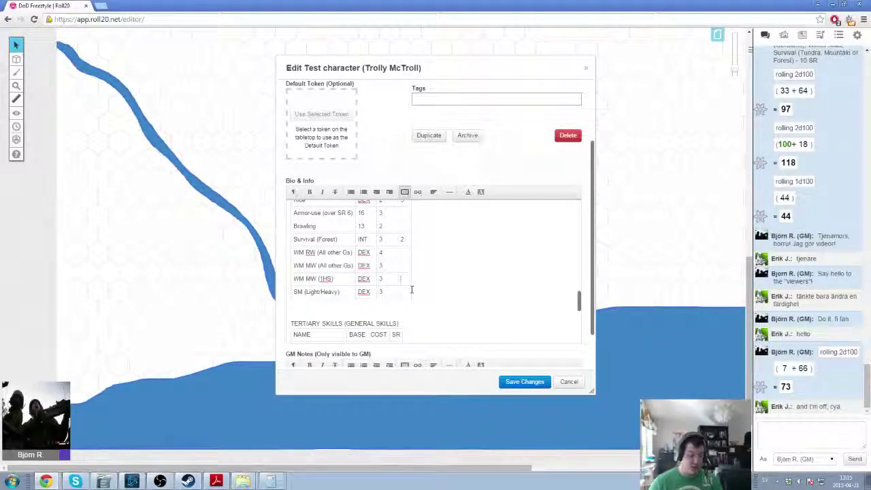
text(3)
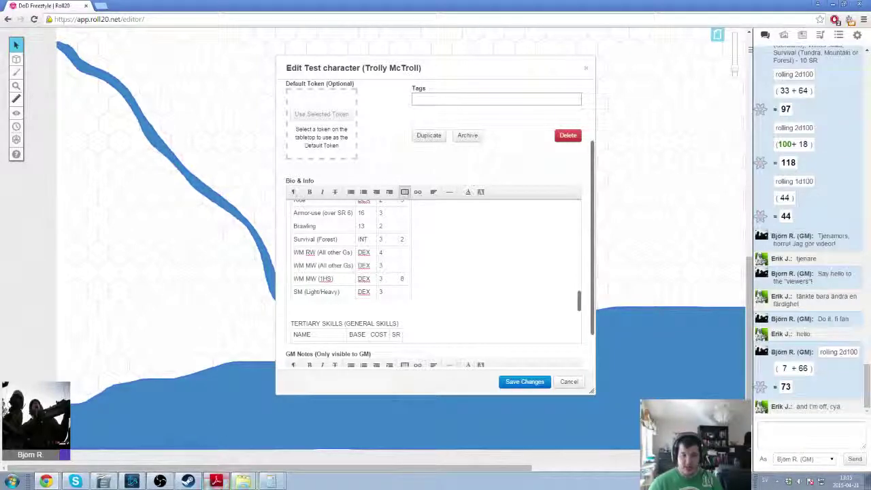
- Clear the first Calculator window and multiply 7 by 3 for the WM MW (1HS) cost
click(271, 482)
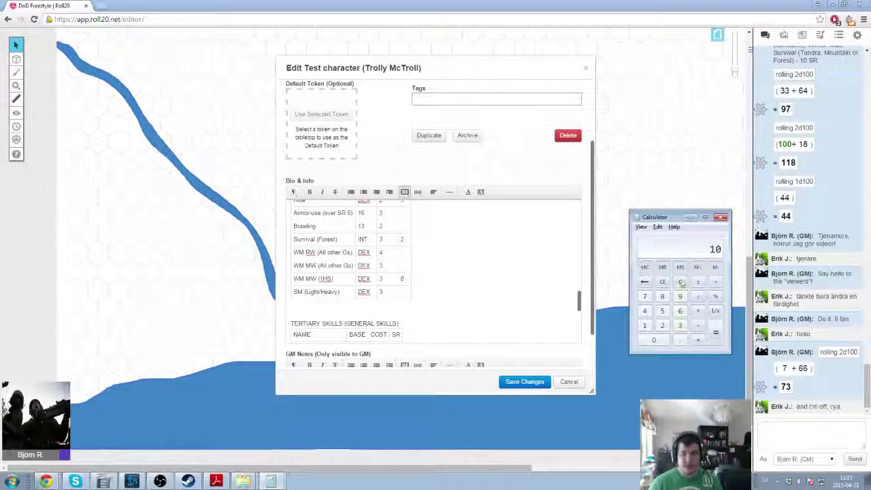
click(681, 282)
click(271, 482)
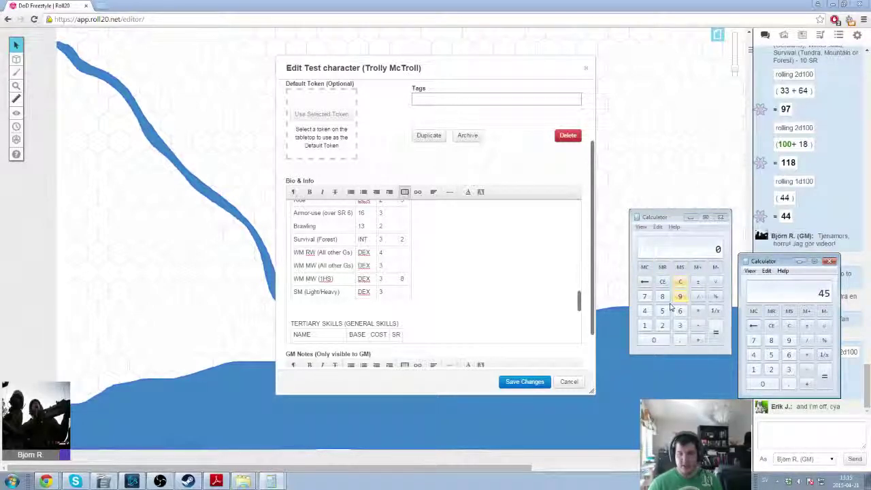
click(645, 297)
click(698, 311)
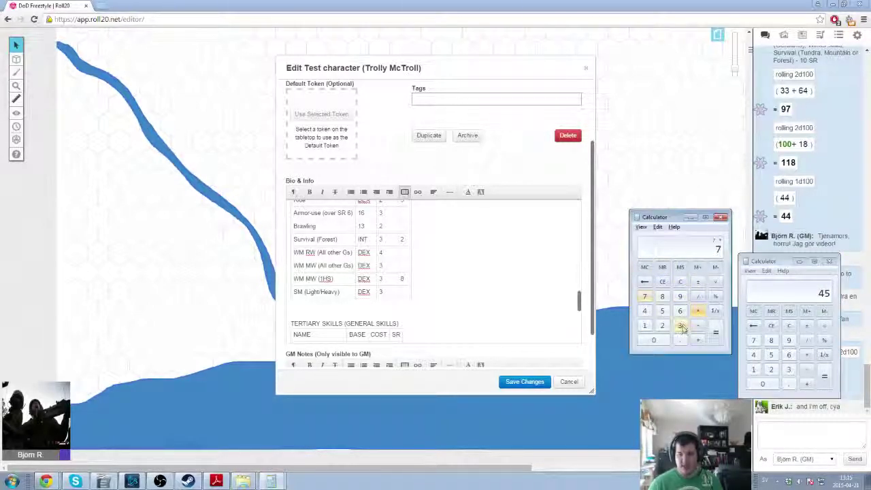
click(716, 332)
- Subtract the WM MW (1HS) cost of 21 from the remaining 45 skill points in the second Calculator window
click(806, 369)
click(771, 369)
click(754, 369)
click(825, 382)
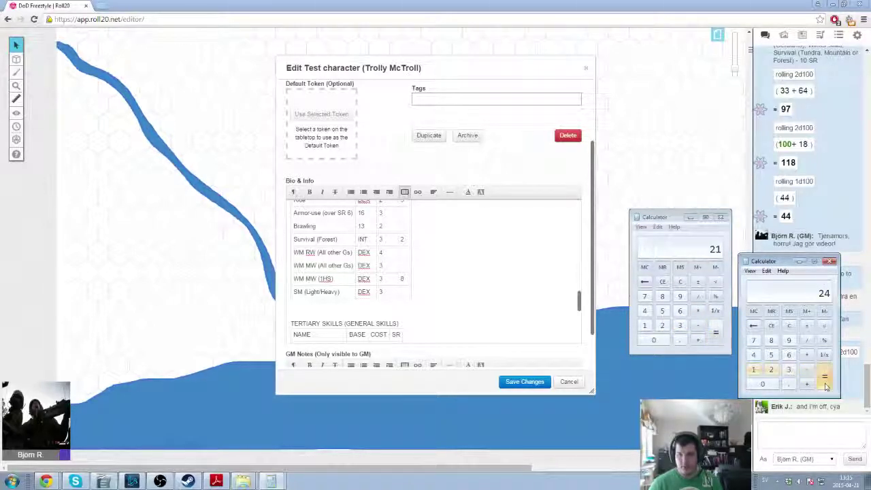
- Calculate the Survival (Forest) cost as 3 times 2 and subtract 6 from the remaining 24 skill points
click(680, 281)
click(680, 326)
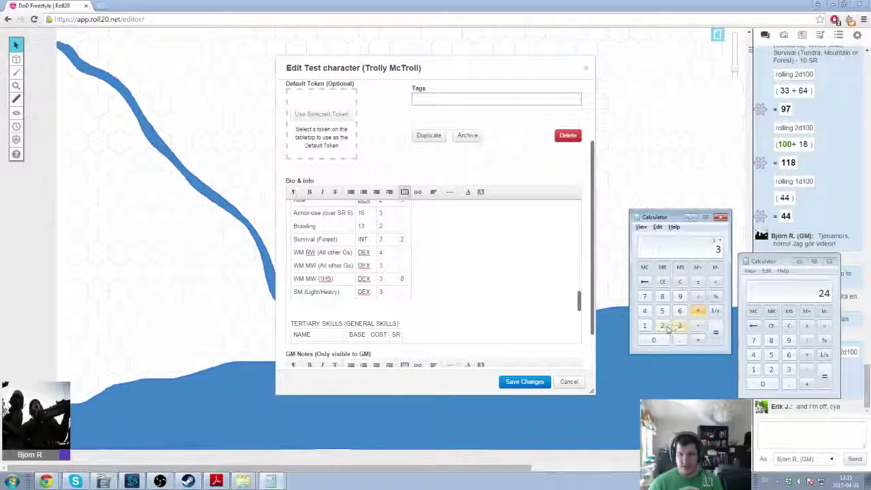
click(662, 326)
click(715, 333)
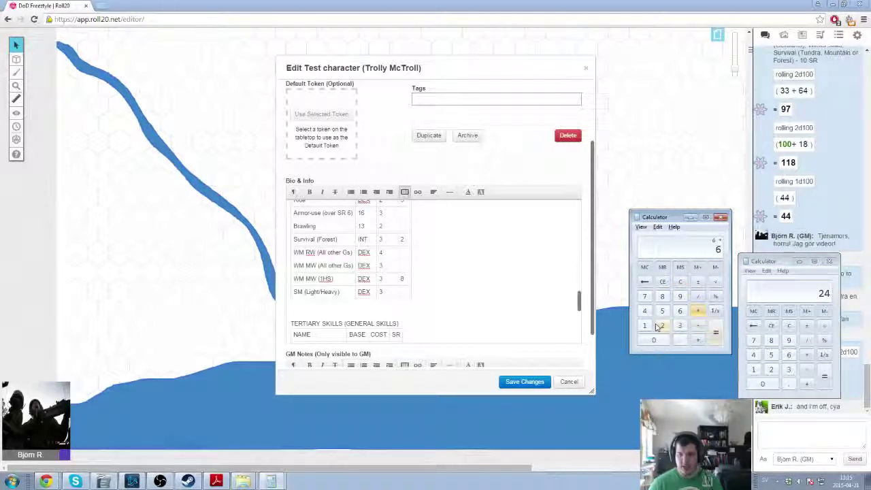
click(806, 369)
click(789, 355)
click(825, 376)
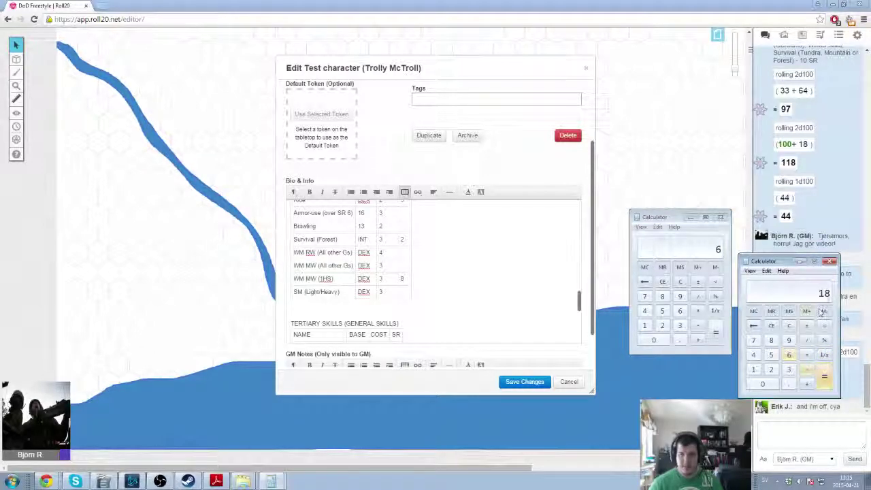
- Set the SR of Healing (up to SR 7) to 6 in the secondary skills table
click(406, 259)
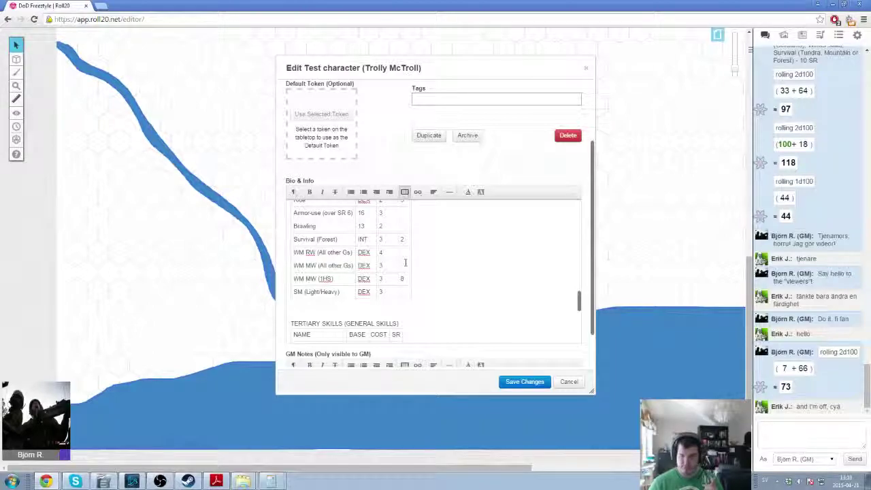
scroll(409, 272, up, 1)
scroll(411, 272, up, 1)
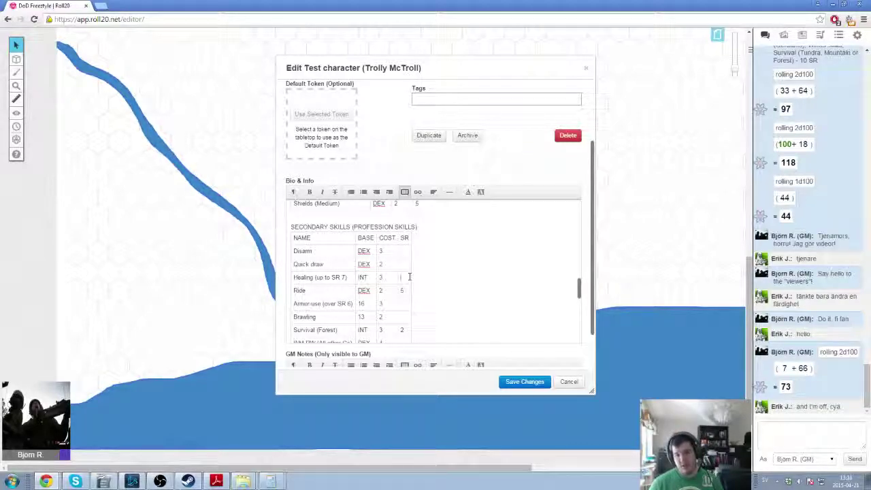
text(6)
- Calculate the Healing cost as 6 times 3 in Calculator and reduce the remaining 18 skill points to 0
key(alt+Tab)
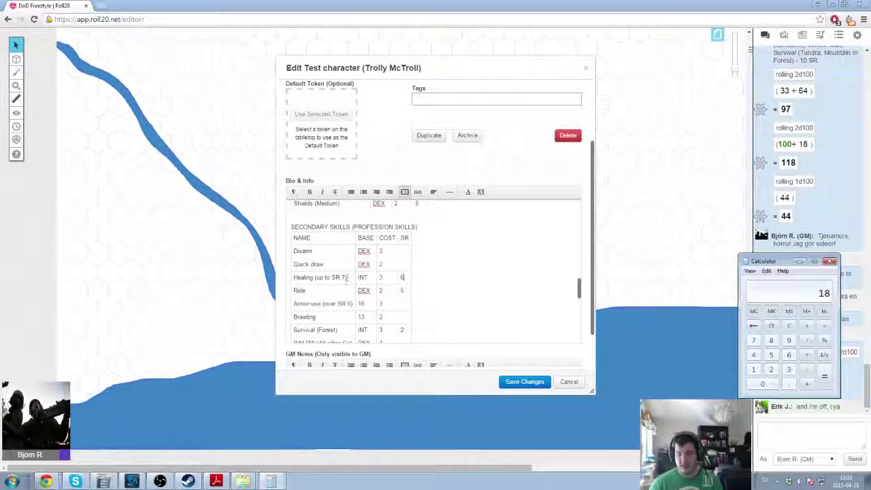
middle_click(271, 481)
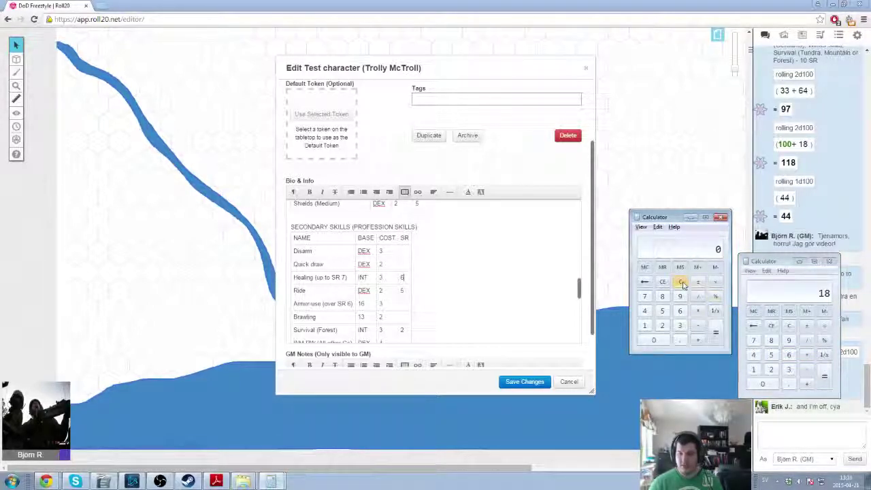
click(680, 311)
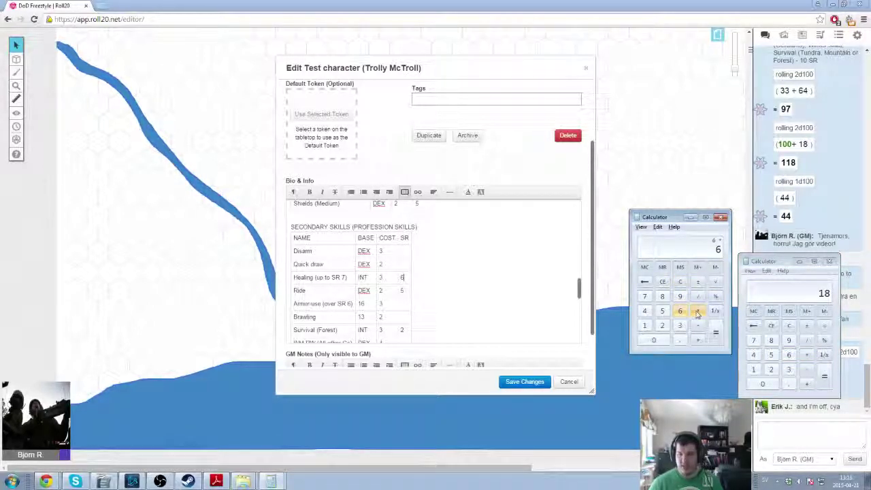
click(680, 325)
click(715, 332)
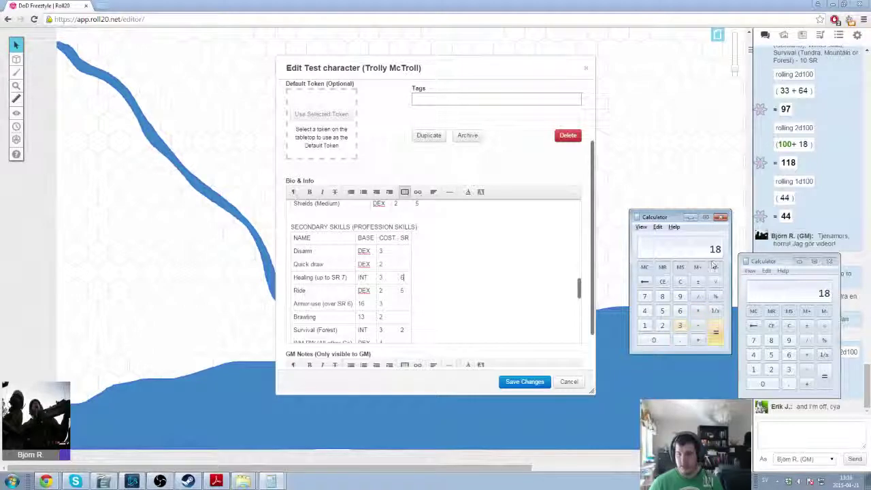
click(754, 371)
text(-1)
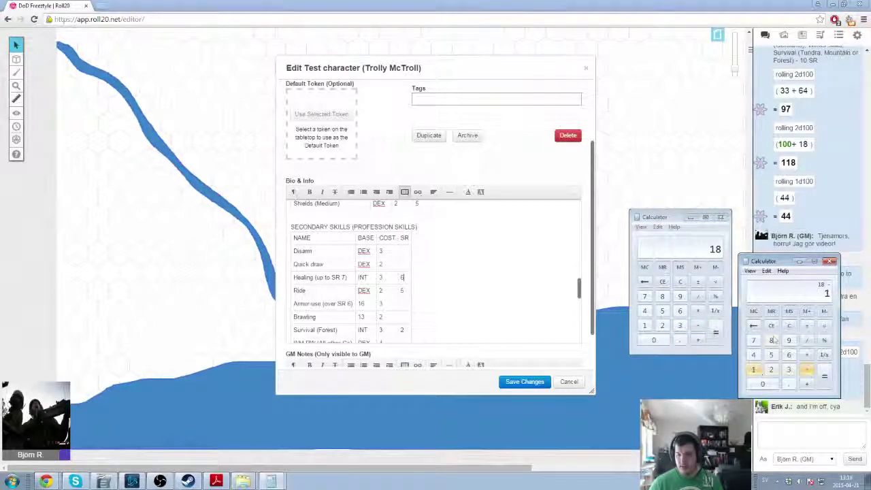
key(Escape)
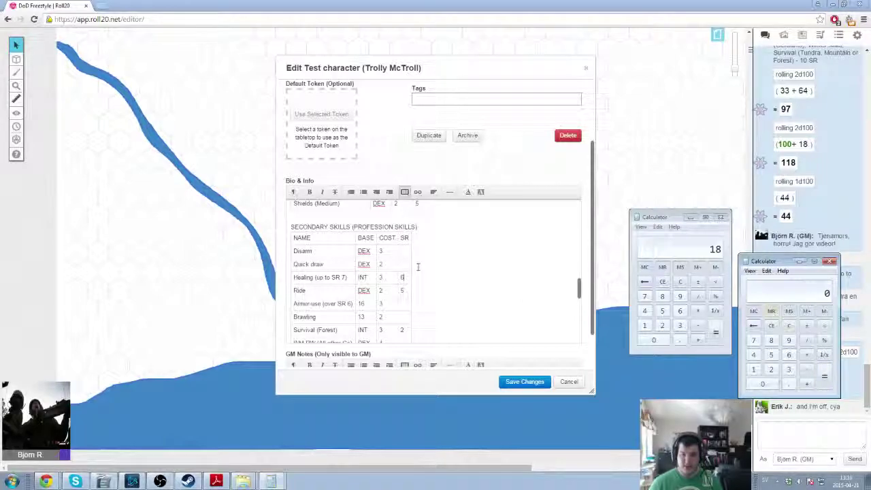
- Add the note "(all spent)" after the 126 in the SP a CG line
click(418, 267)
scroll(422, 259, up, 3)
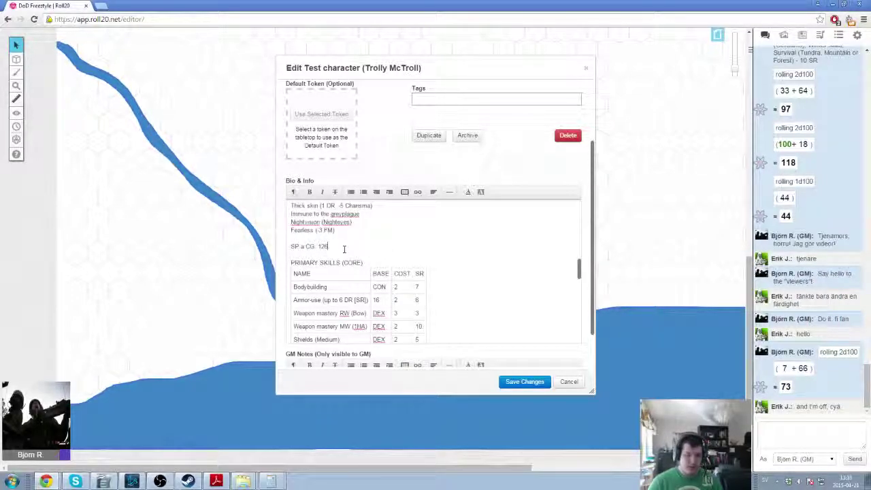
text((alk)
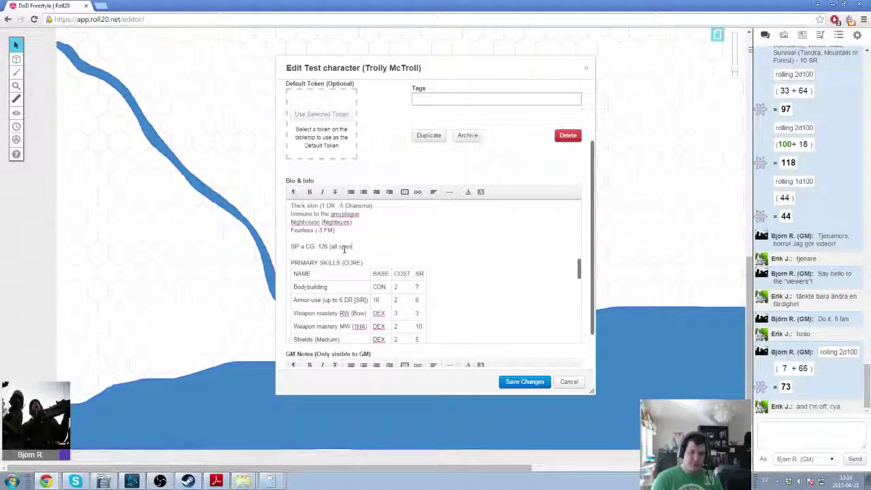
text( spen)
- Clear the SR of Ride in the secondary skills table
scroll(462, 257, down, 5)
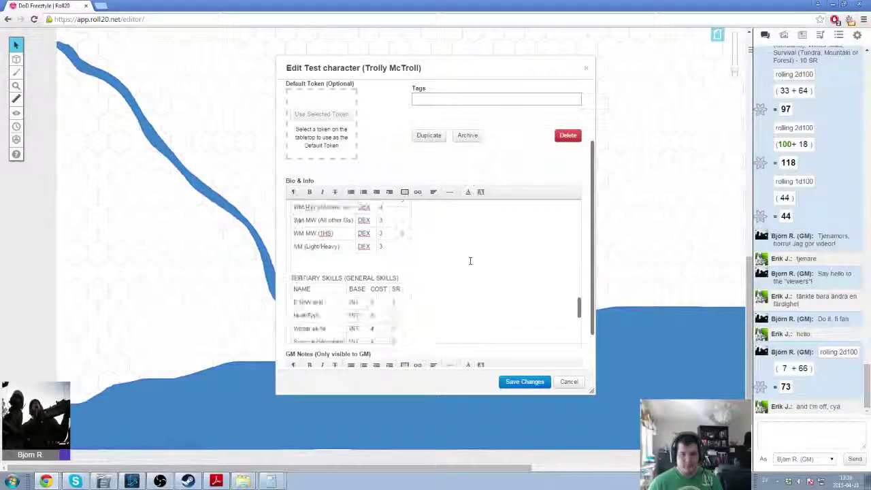
scroll(470, 261, up, 3)
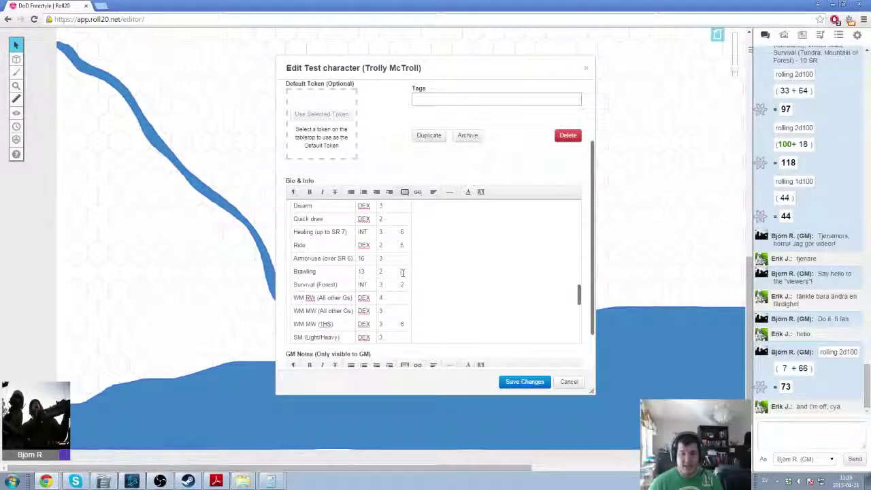
click(402, 272)
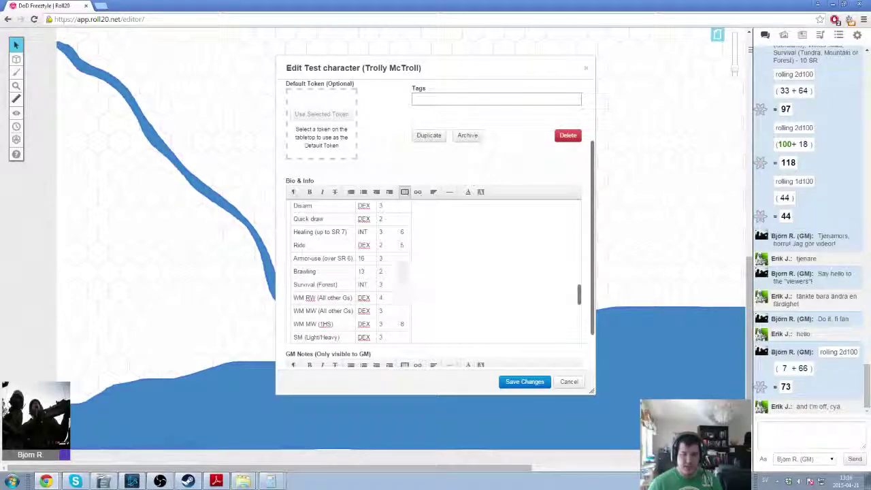
scroll(397, 289, up, 3)
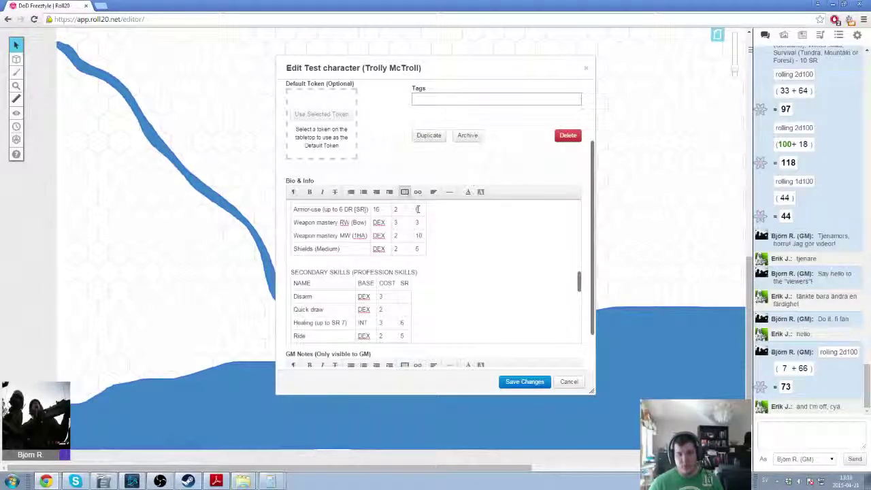
scroll(422, 300, down, 3)
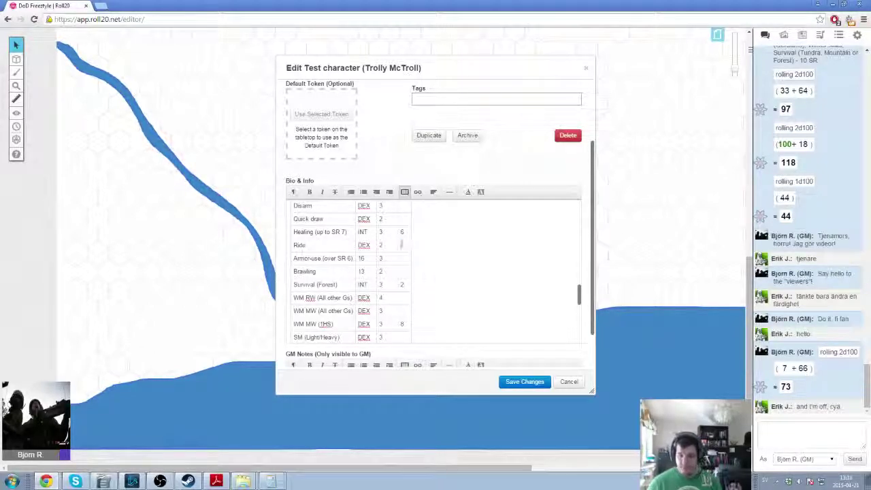
- Enter the 10 skill points freed from Ride in the second Calculator window
click(271, 481)
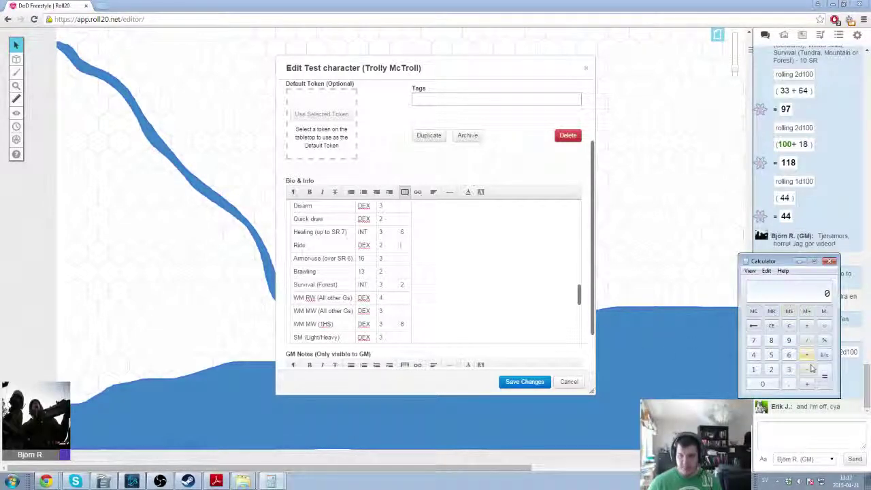
click(753, 369)
click(763, 384)
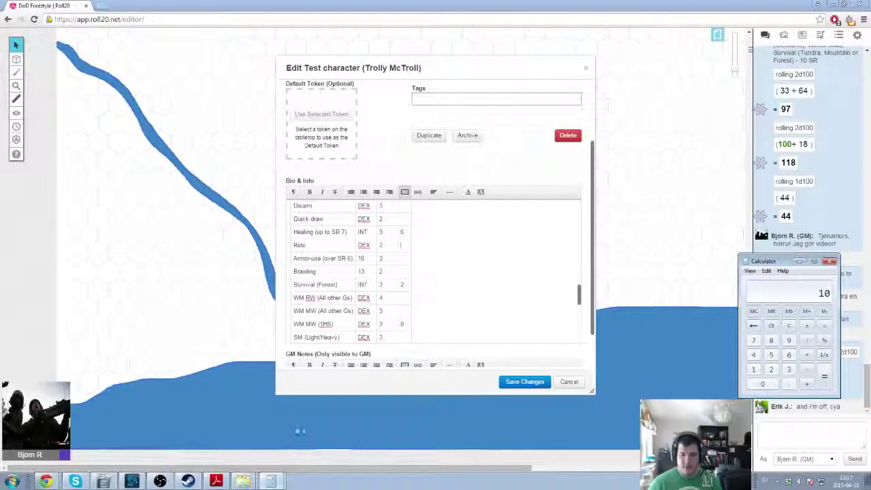
- Check the primary Armor-use (up to 6 DR [SR]) row and enter 6 as the SR of Armor-use (over SR 6)
click(406, 232)
scroll(416, 251, up, 5)
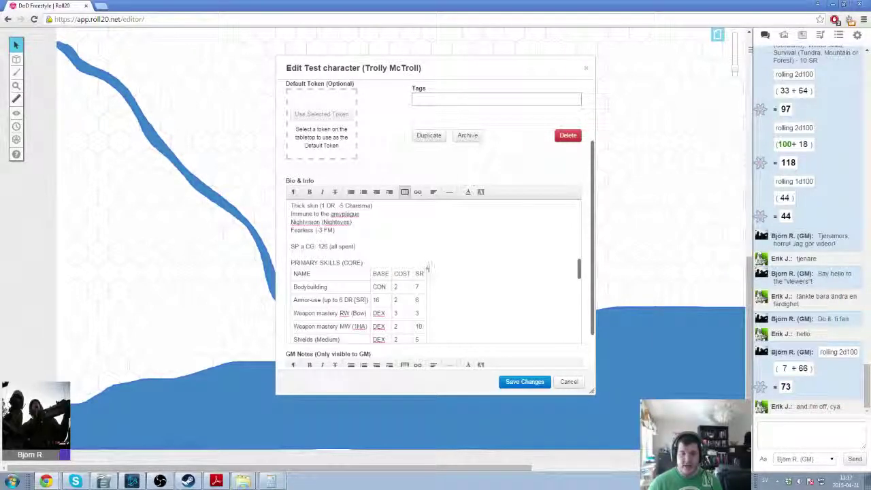
scroll(428, 269, down, 1)
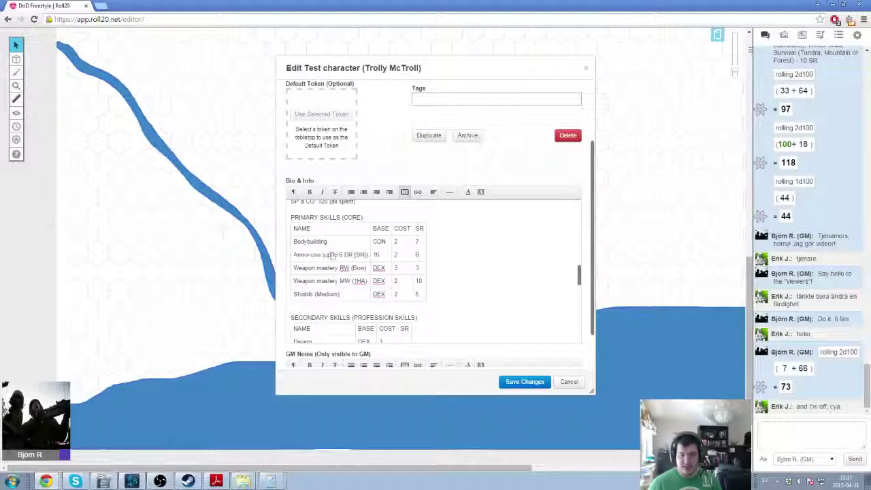
drag(326, 254, 369, 255)
scroll(344, 271, down, 2)
scroll(344, 271, down, 1)
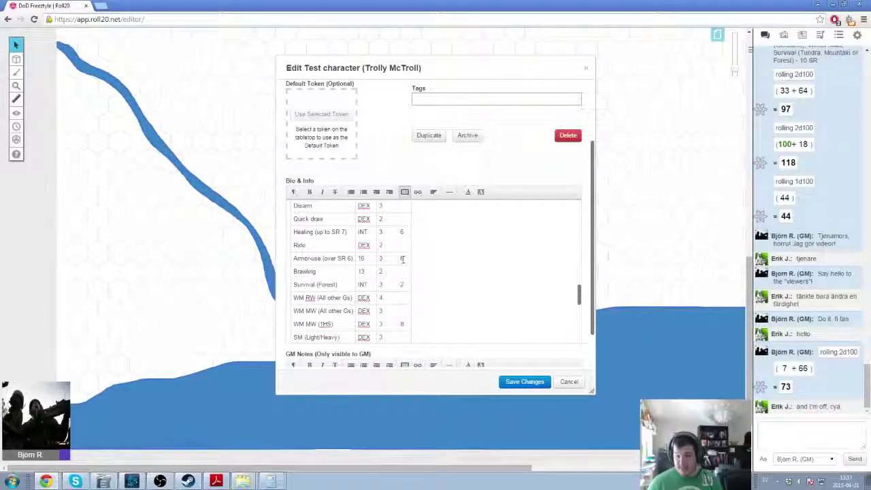
scroll(405, 261, up, 2)
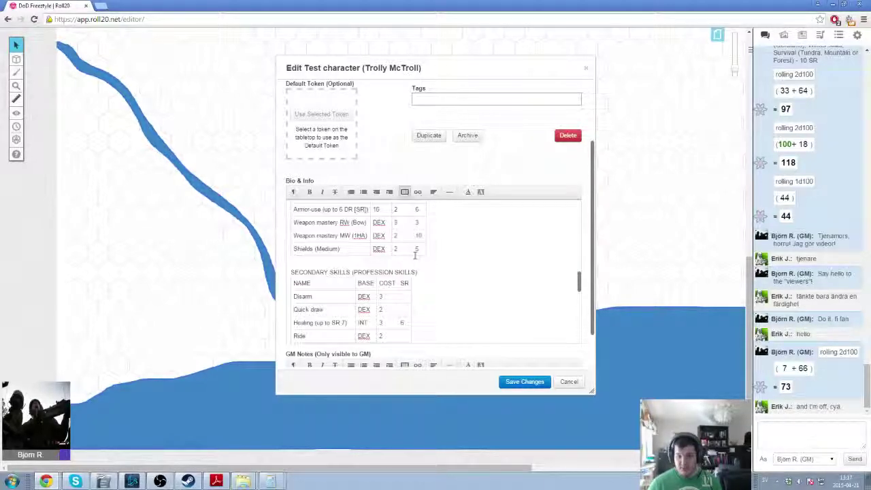
scroll(415, 256, down, 2)
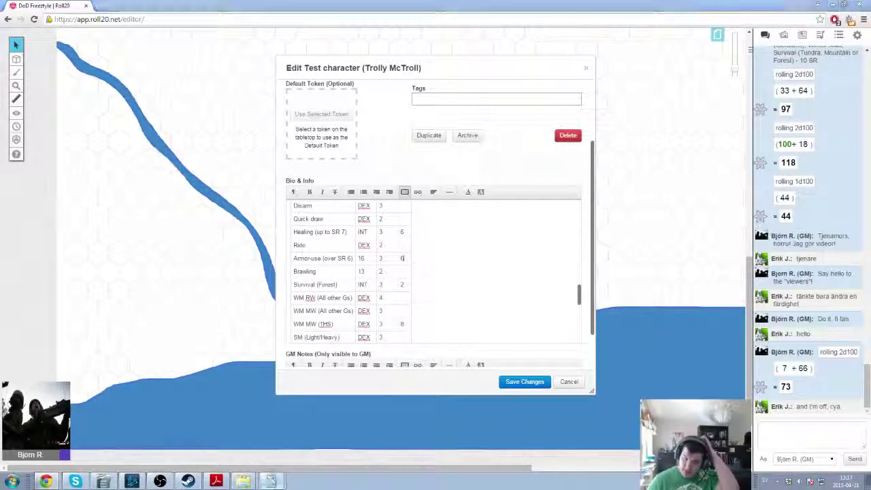
- Calculate the cost of one Armor-use rank as 1 times 3 and subtract 3 from the 10 freed skill points
click(272, 479)
click(278, 470)
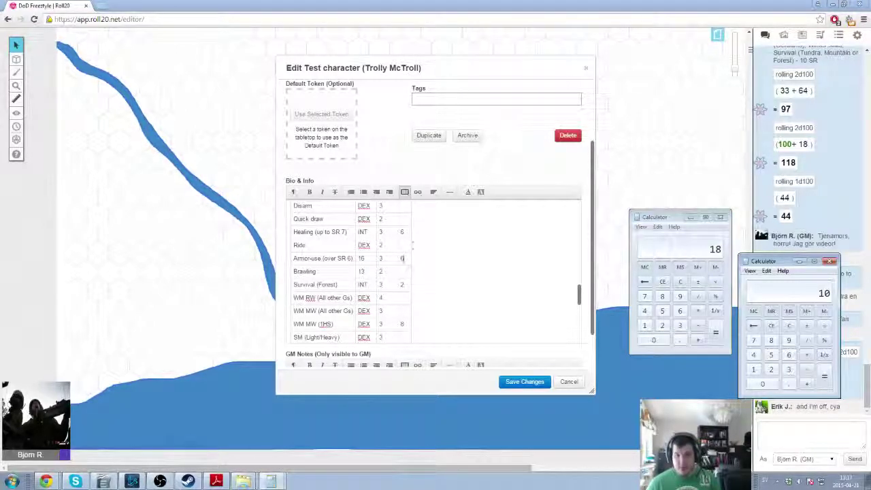
click(644, 325)
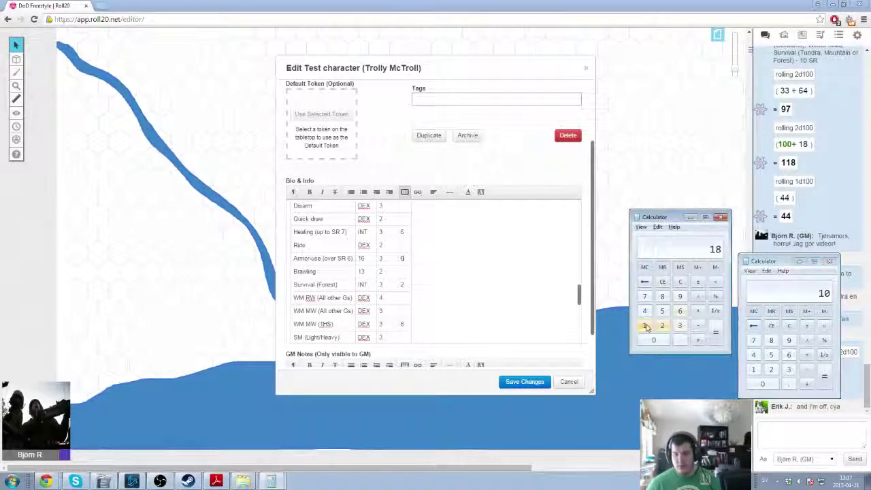
click(699, 312)
click(684, 326)
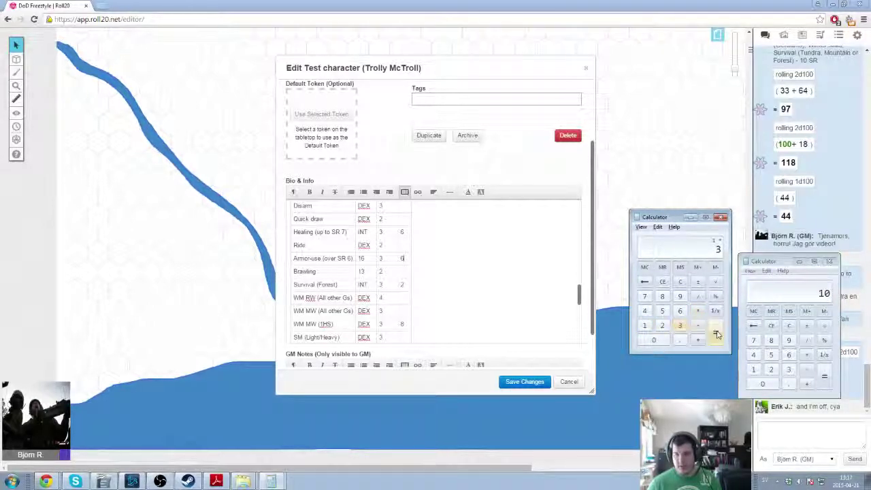
click(716, 332)
click(808, 369)
click(789, 369)
click(824, 377)
- Set the SR of Armor-use (over SR 6) to 7 in the secondary skills table
double_click(402, 258)
text(7)
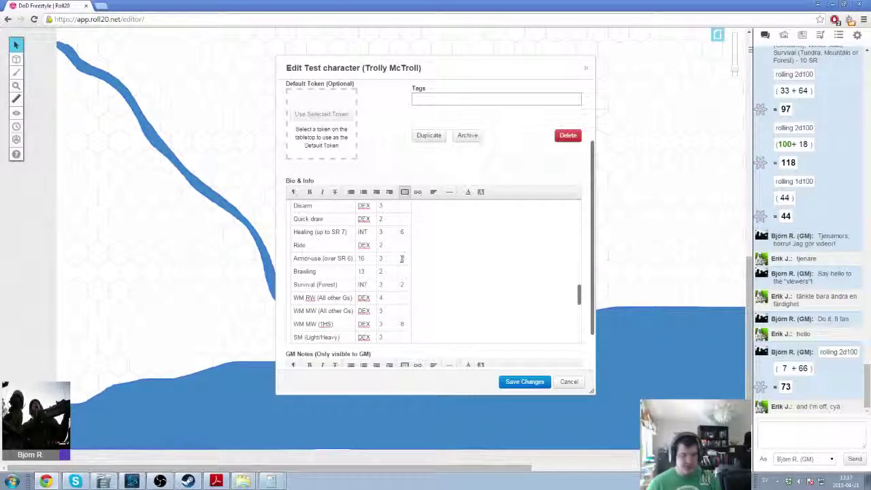
- Calculate 3 times 2 in the first Calculator window and subtract the resulting 6 from the 7 remaining skill points in the second
key(alt+Tab)
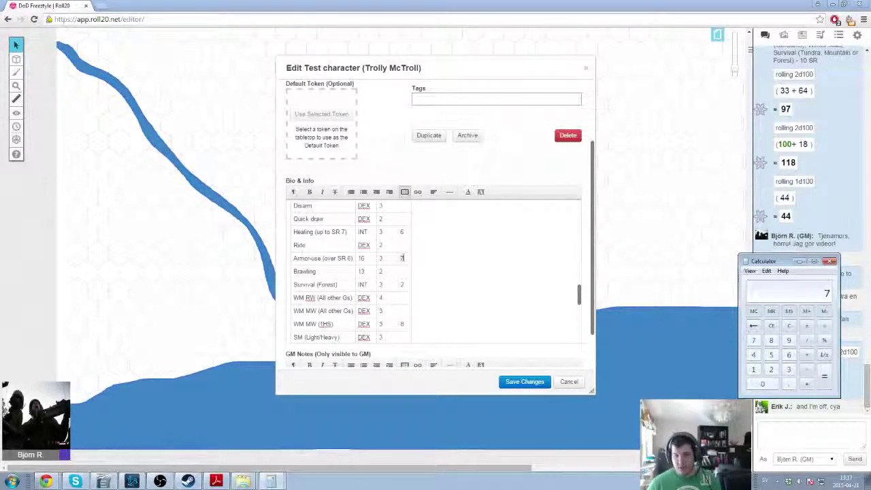
click(257, 475)
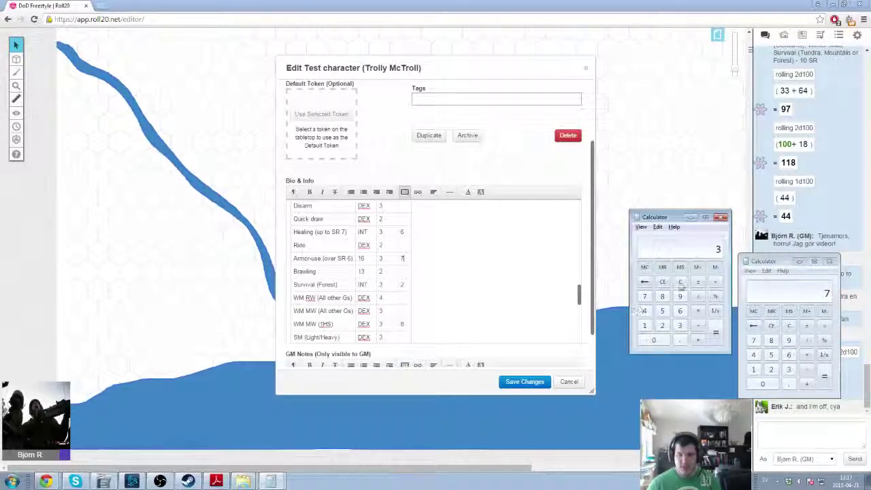
click(680, 282)
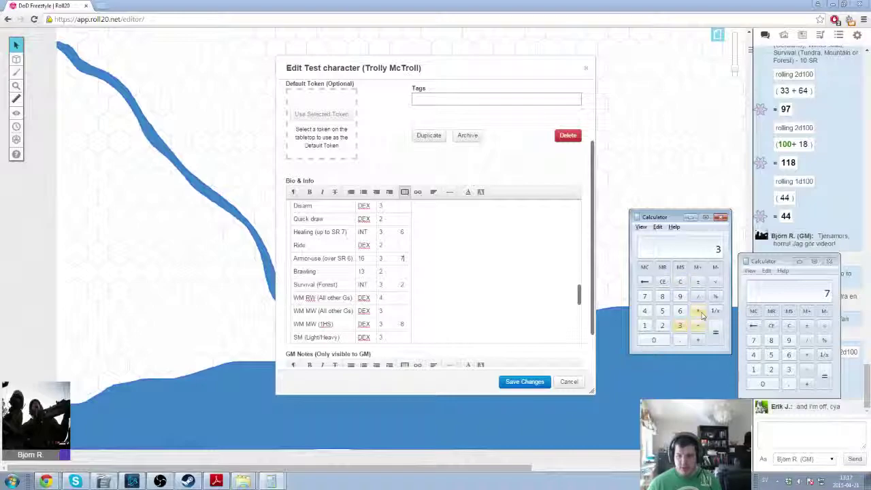
click(698, 311)
click(663, 325)
click(715, 332)
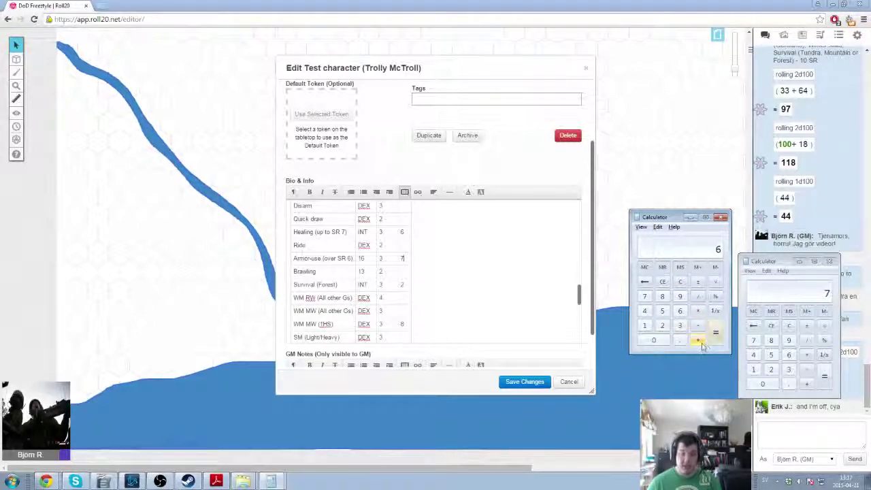
click(698, 340)
key(1)
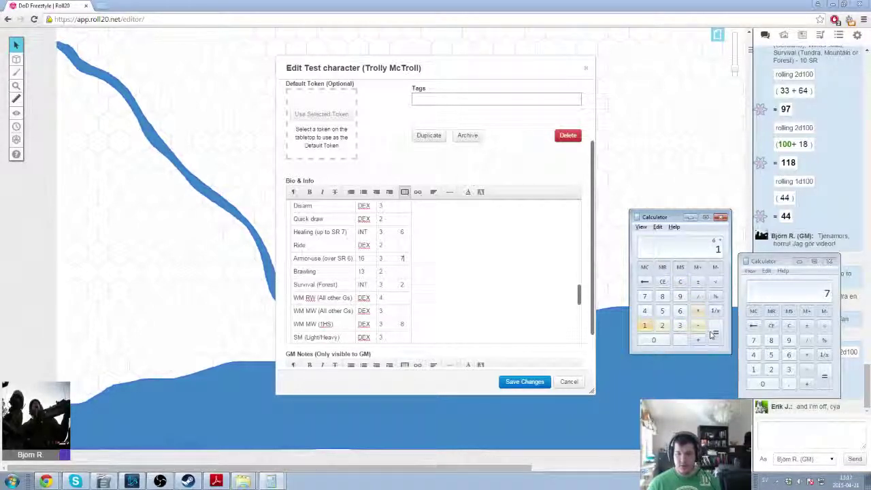
click(714, 333)
click(824, 377)
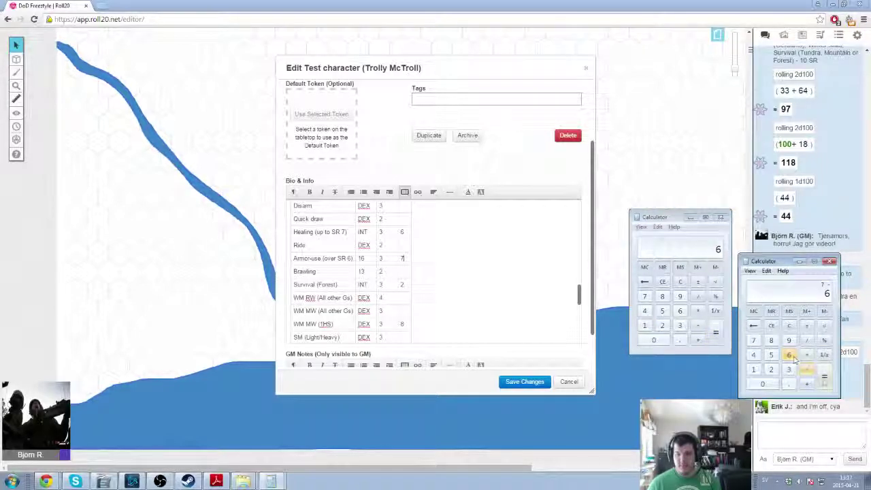
key(1)
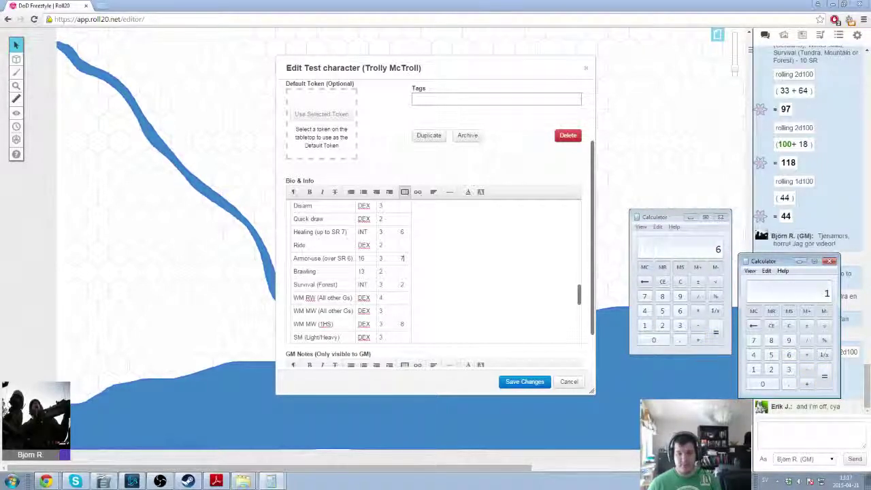
- Review the costs and SR values in the primary and secondary skill tables of the character's Bio & Info
click(443, 307)
scroll(443, 307, up, 5)
scroll(443, 307, down, 10)
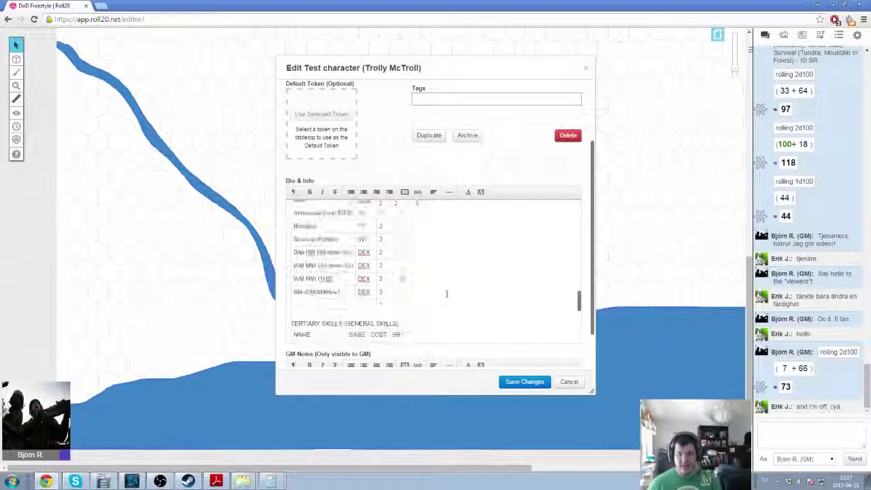
scroll(408, 279, up, 8)
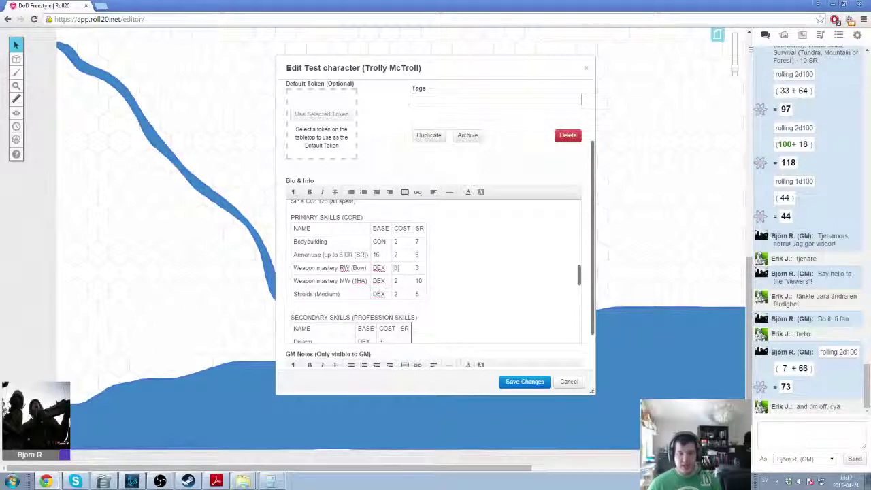
scroll(471, 272, down, 8)
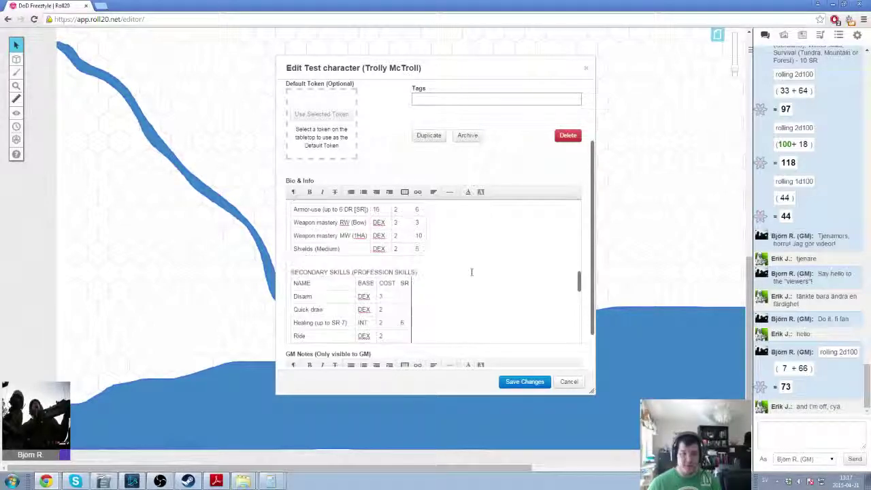
scroll(471, 273, down, 3)
scroll(471, 272, up, 6)
scroll(471, 272, up, 5)
scroll(471, 272, down, 4)
scroll(471, 272, down, 3)
scroll(471, 272, up, 4)
scroll(471, 272, down, 1)
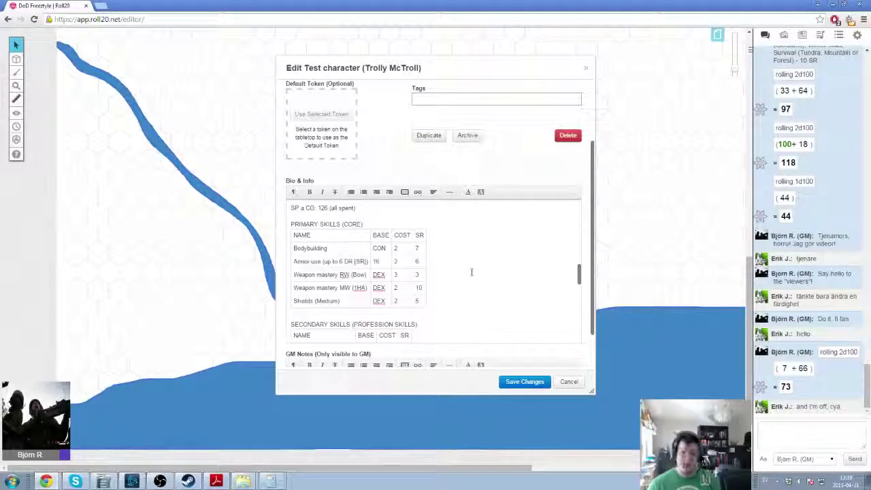
- Save the test character's changes and look over the skill tables and hit points on the saved sheet
click(514, 380)
scroll(439, 292, down, 10)
scroll(443, 279, down, 5)
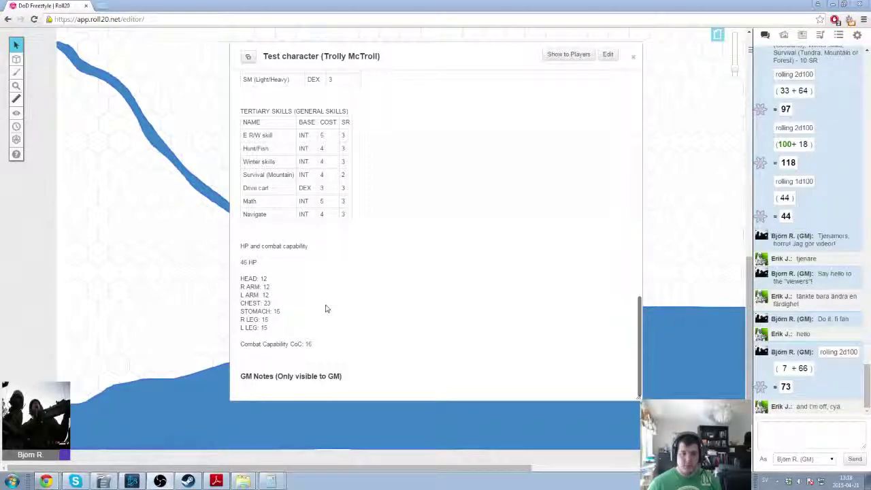
scroll(395, 283, up, 6)
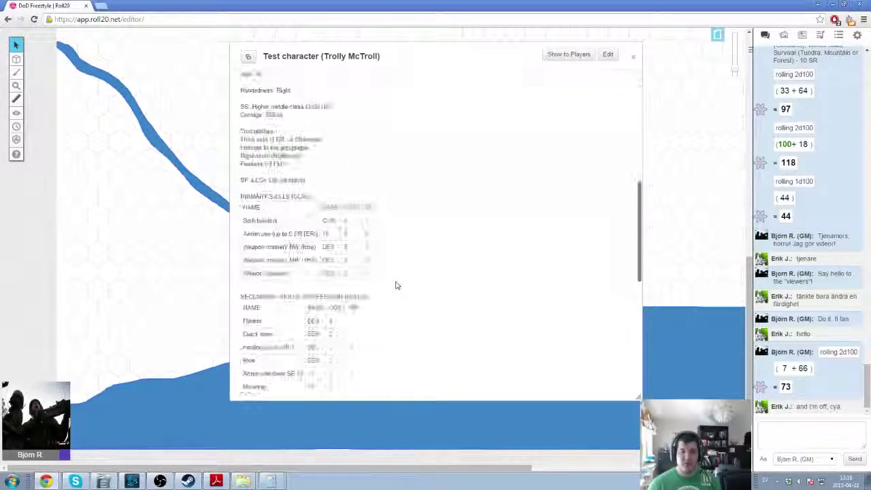
scroll(397, 285, down, 6)
scroll(395, 317, up, 10)
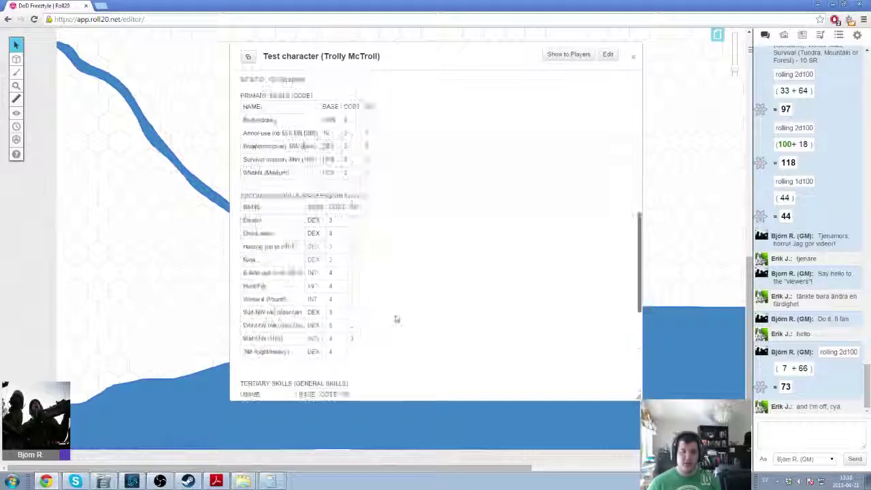
scroll(413, 317, down, 5)
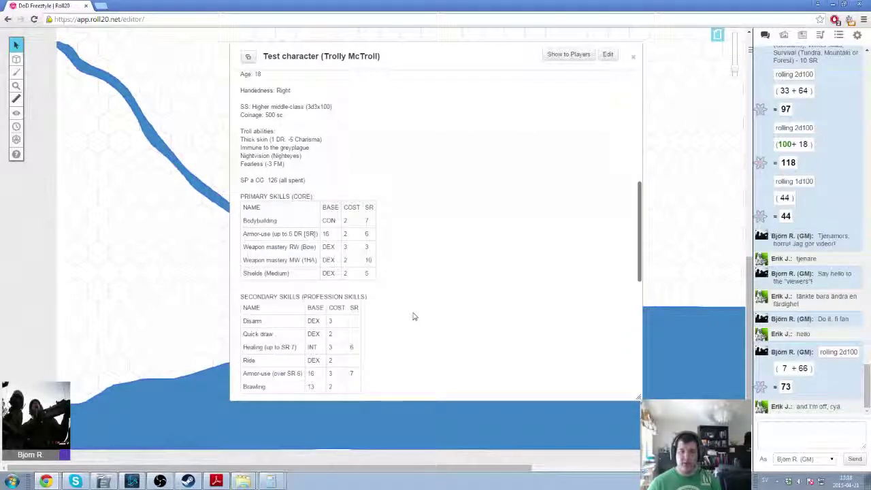